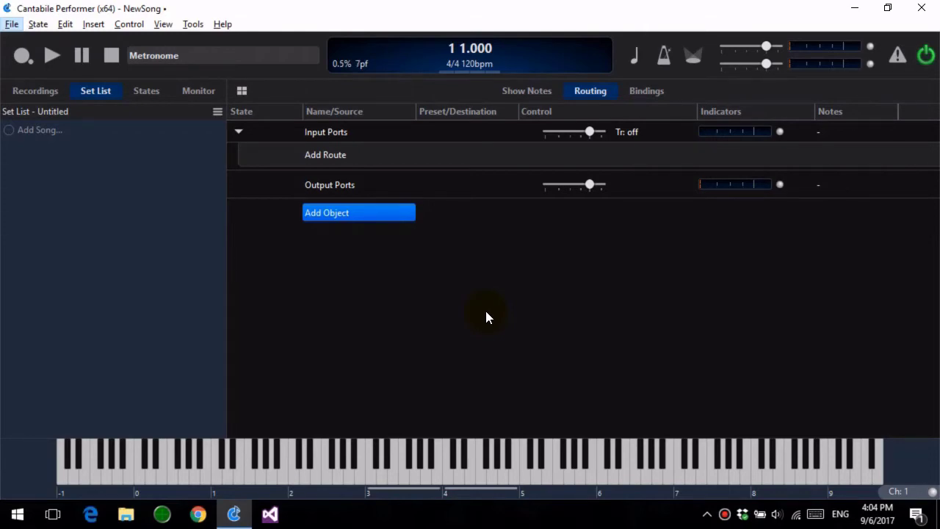
Step: Insert the Kontakt 5 plugin into the empty song, finding it with the search text "kont"
click(342, 216)
click(429, 209)
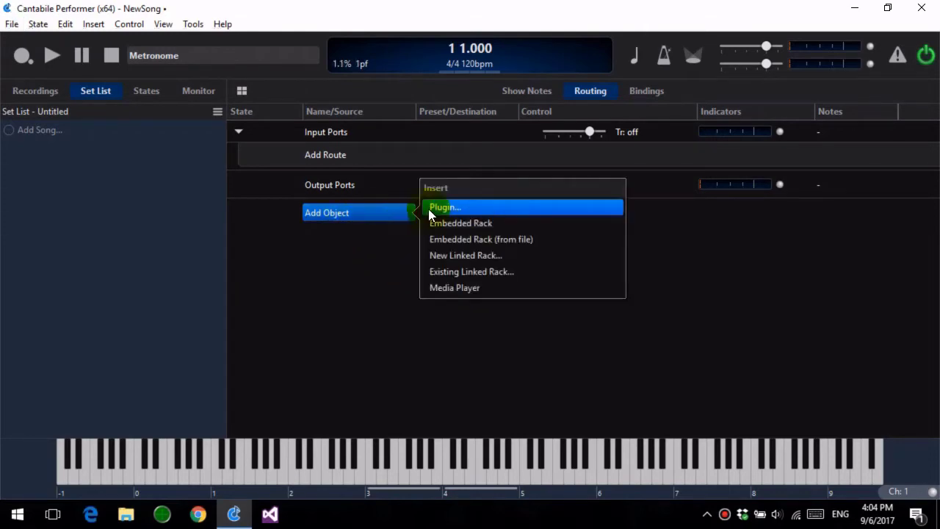
text(kont)
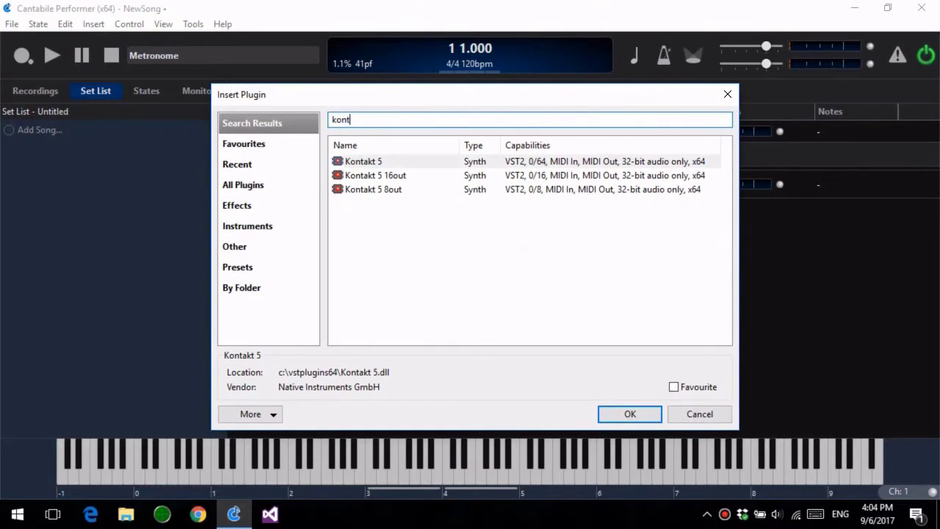
key(Return)
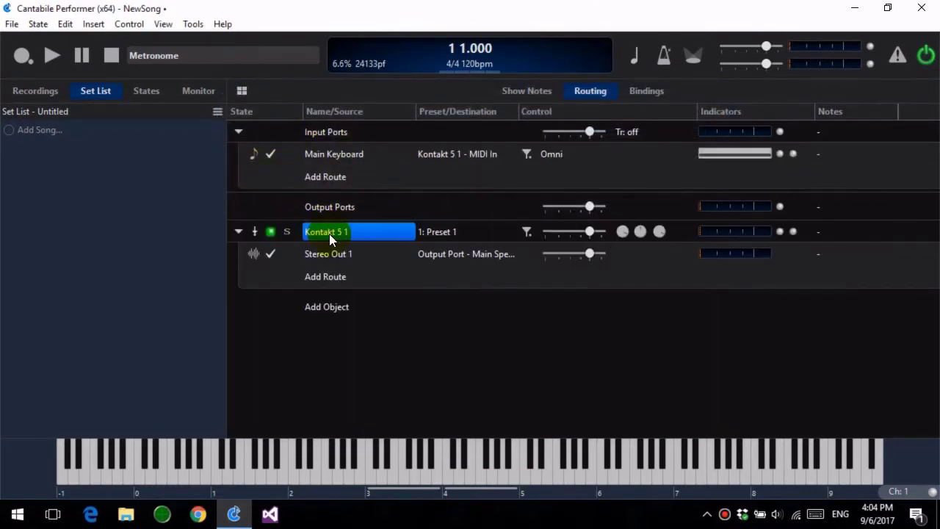
Step: Open the Kontakt 5 plugin's editor and load Grand Piano.nki from the factory library's acoustic pianos into Preset 1
double_click(346, 231)
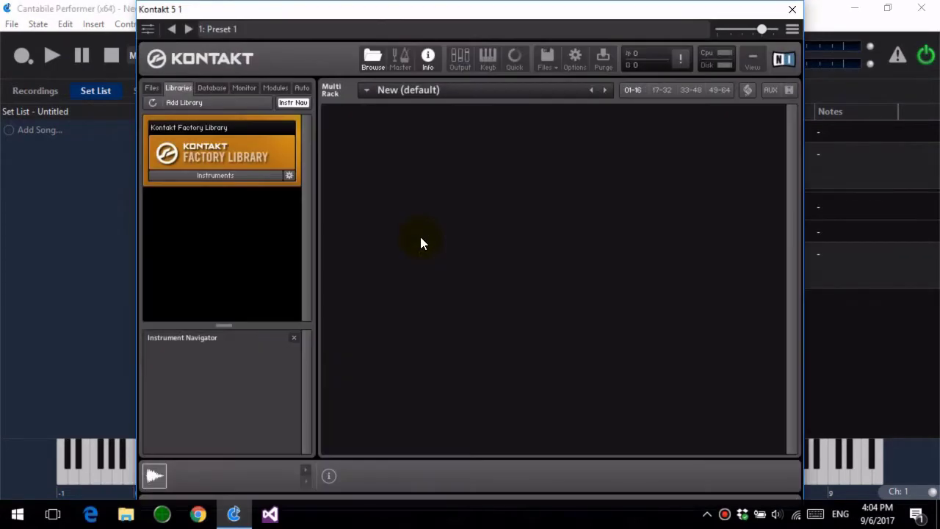
click(240, 175)
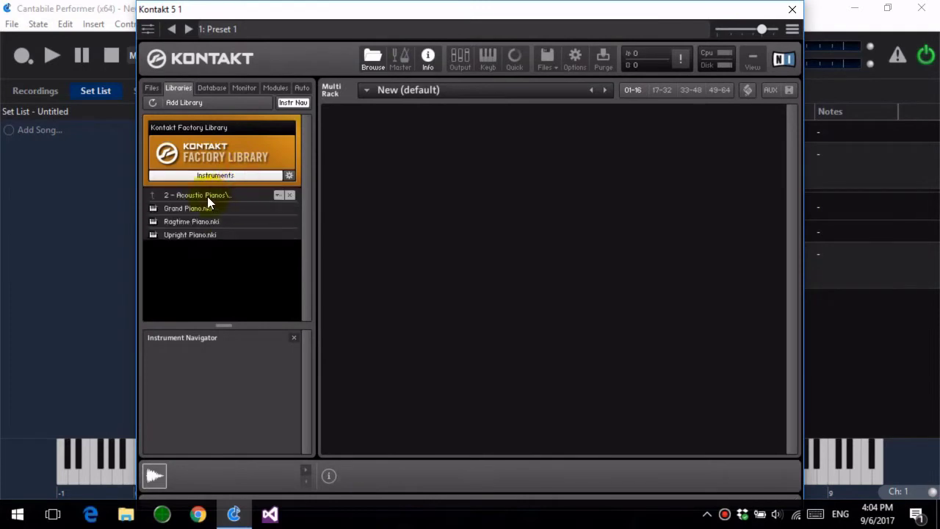
double_click(200, 209)
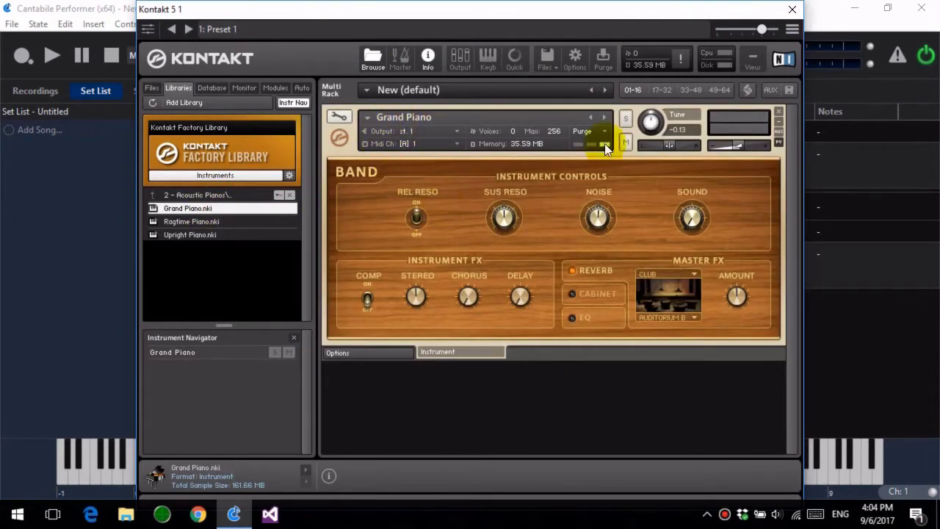
Step: Switch the plugin to Preset 2 and load Circus.nki from the 4 - Organ folder into it
click(649, 34)
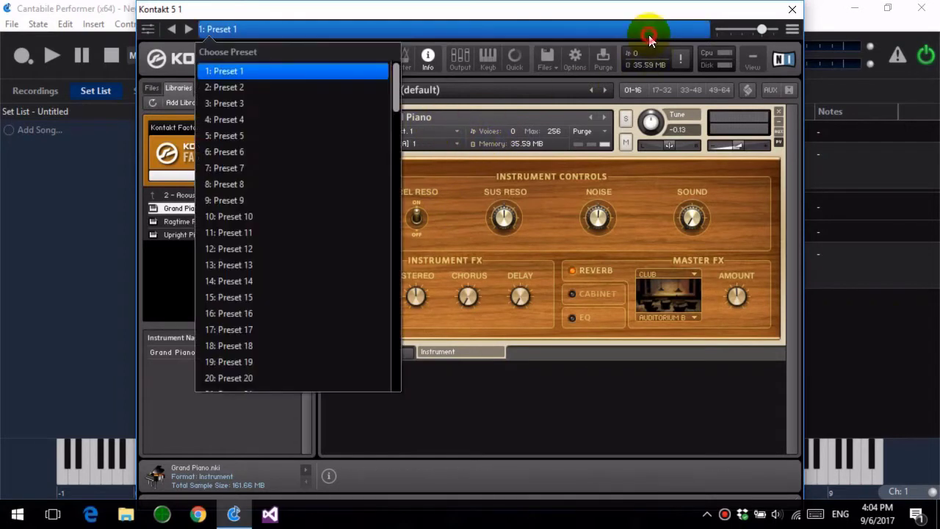
click(265, 87)
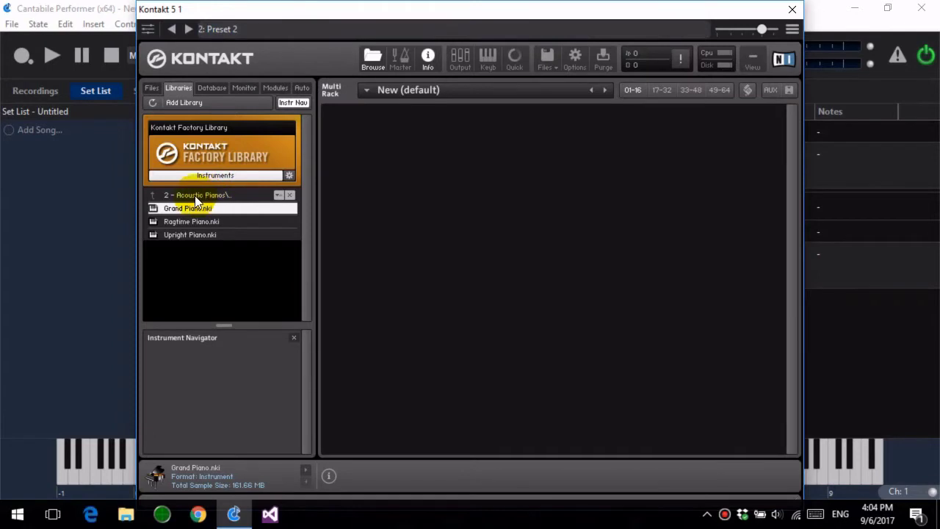
click(195, 196)
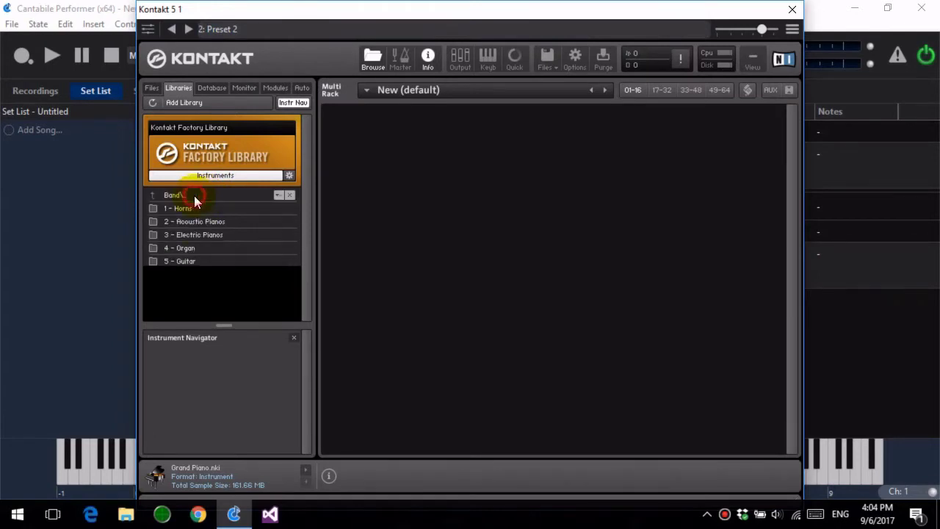
double_click(195, 248)
double_click(197, 247)
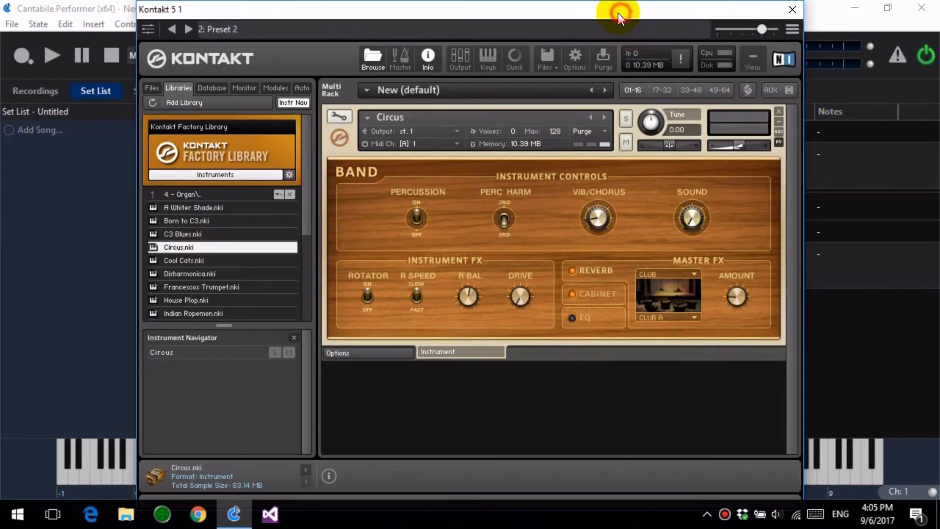
Step: Move the plugin window off the on-screen keyboard and compare test notes played with Preset 2 and Preset 1
drag(610, 9, 311, 30)
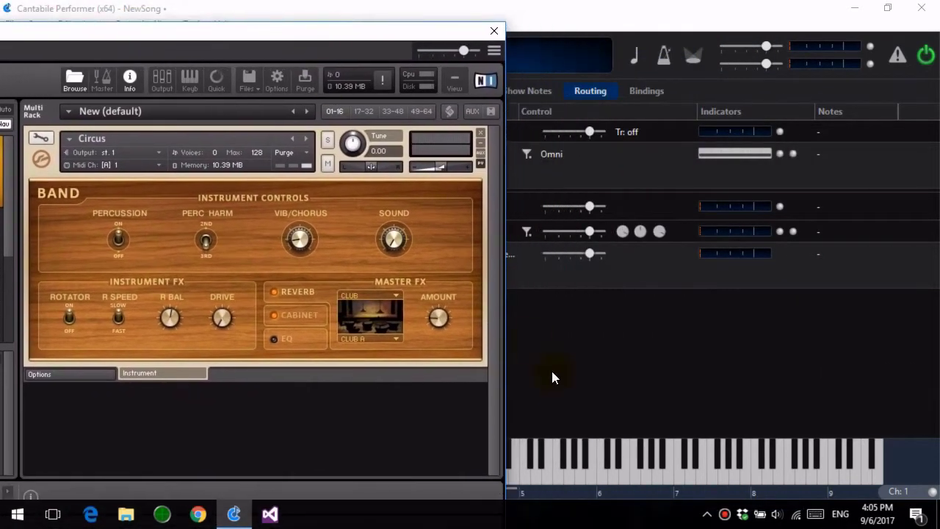
drag(540, 457, 567, 459)
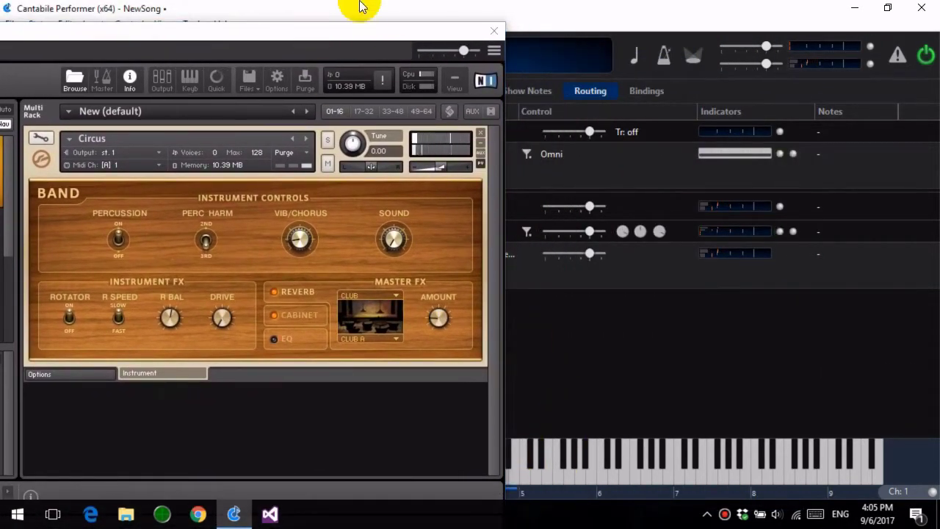
click(336, 46)
click(137, 92)
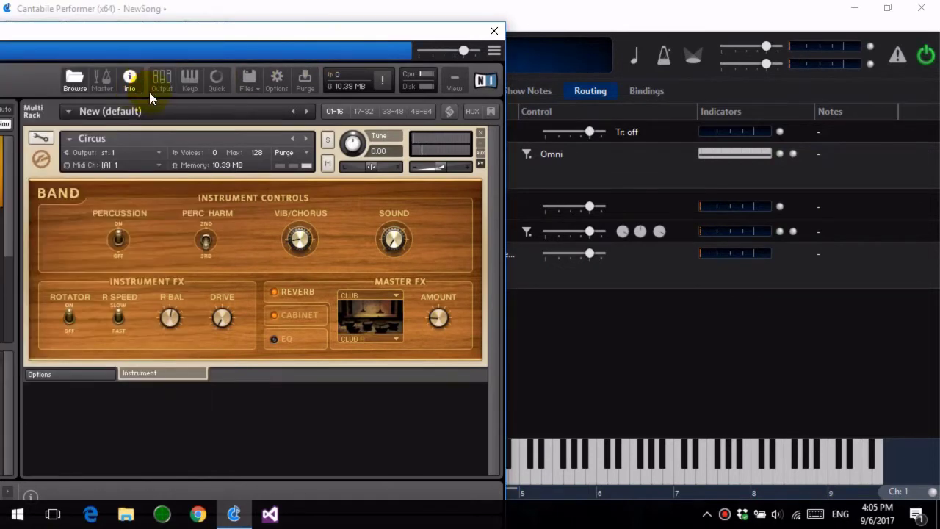
click(583, 465)
click(566, 478)
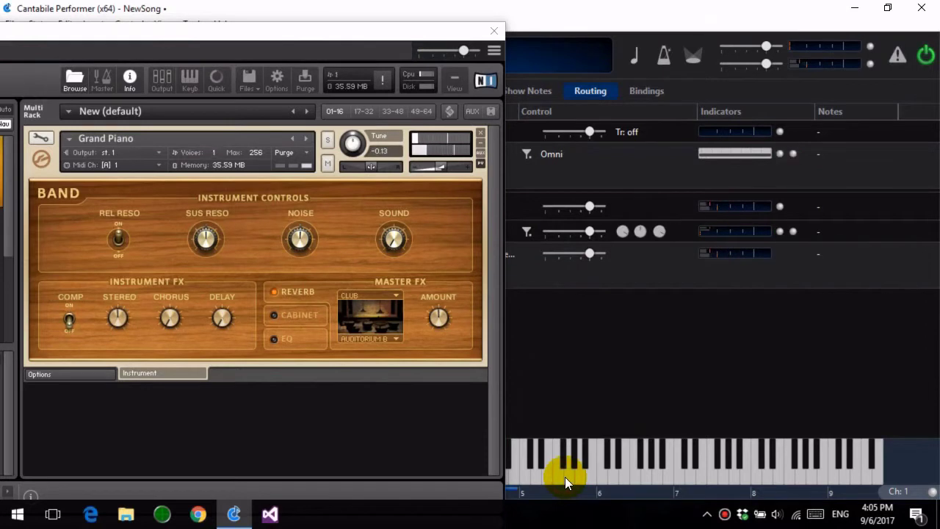
Step: Move the plugin window back into full view, switch to Preset 2, and return to Preset 1 to compare their load times
click(293, 38)
drag(292, 37, 553, 16)
click(428, 30)
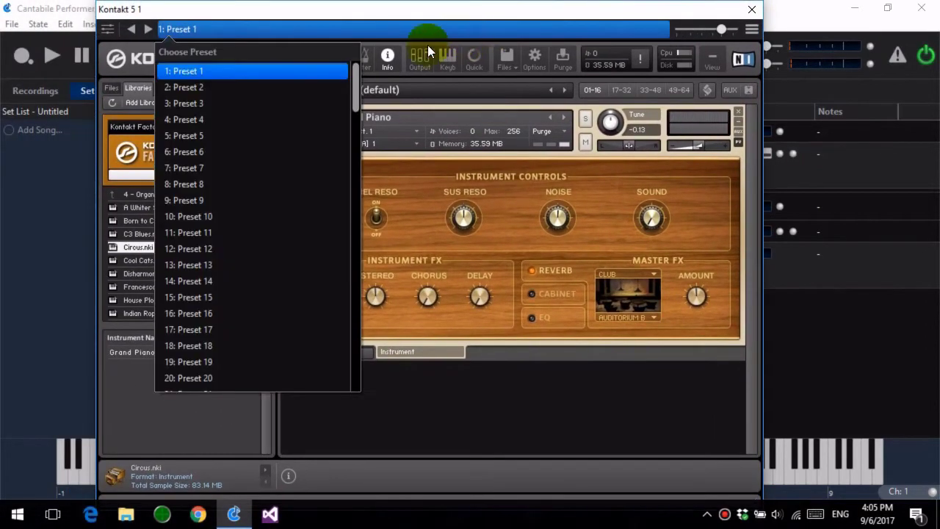
click(262, 85)
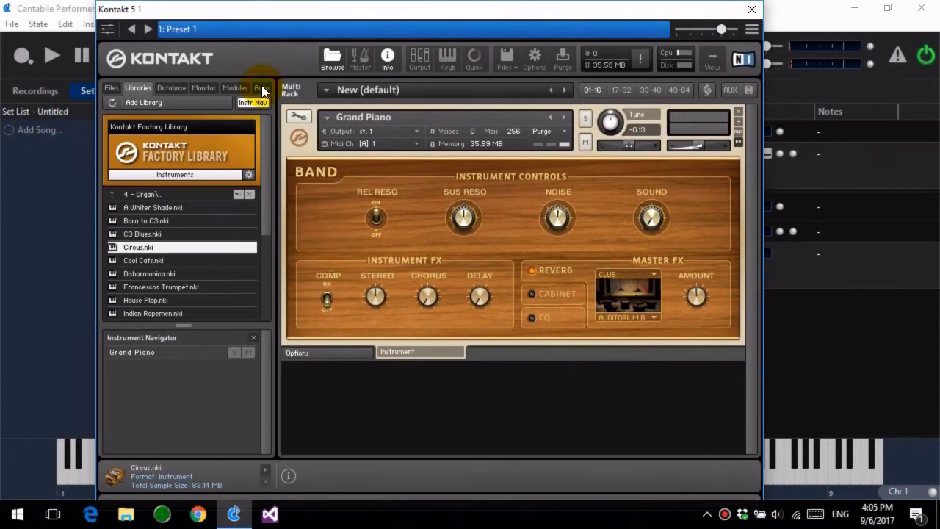
click(246, 34)
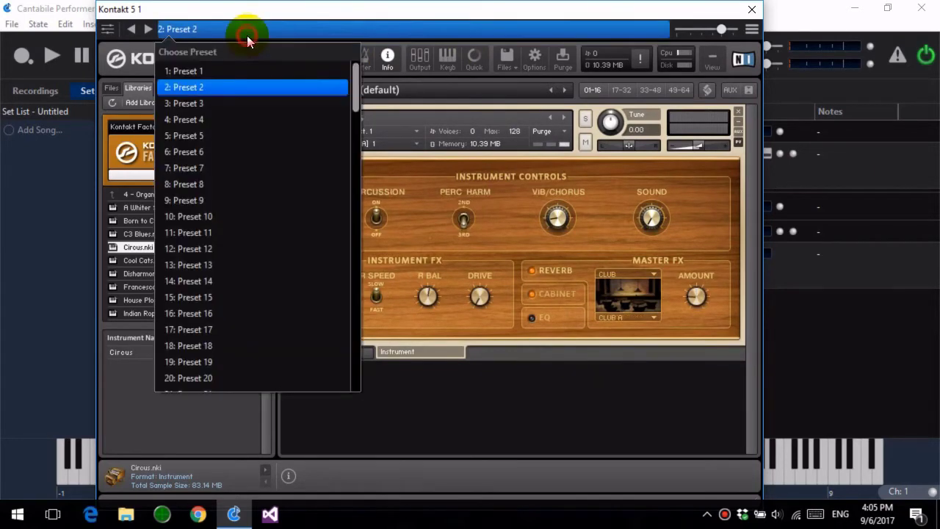
click(231, 71)
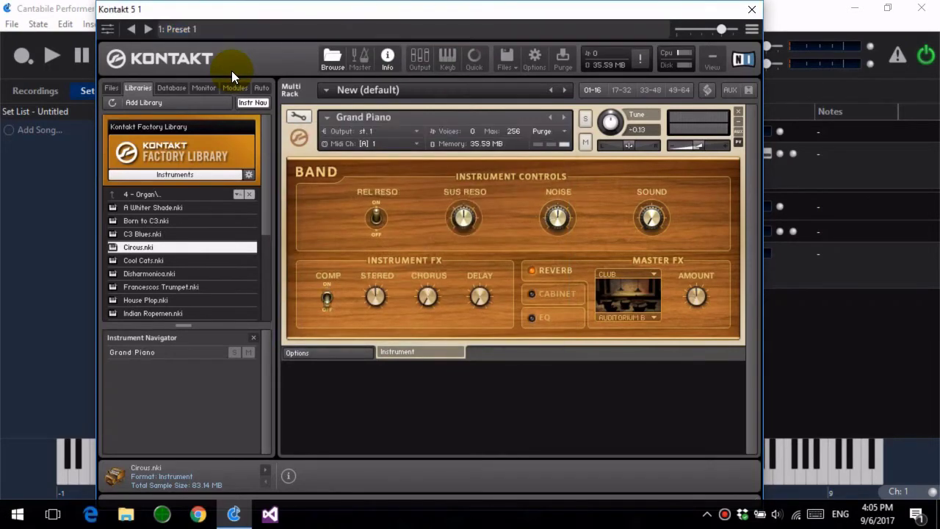
Step: Close the plugin editor and start a new song without saving the changes to the current one
click(751, 10)
click(12, 24)
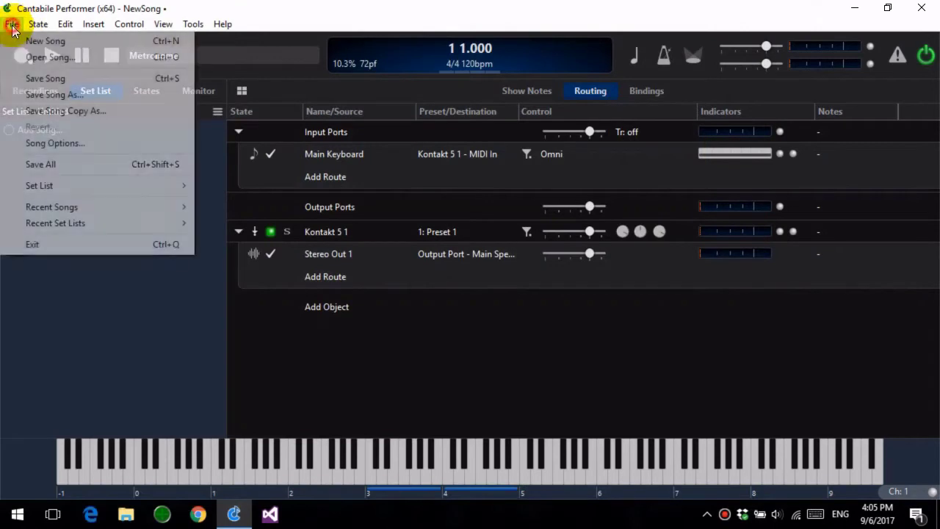
click(18, 40)
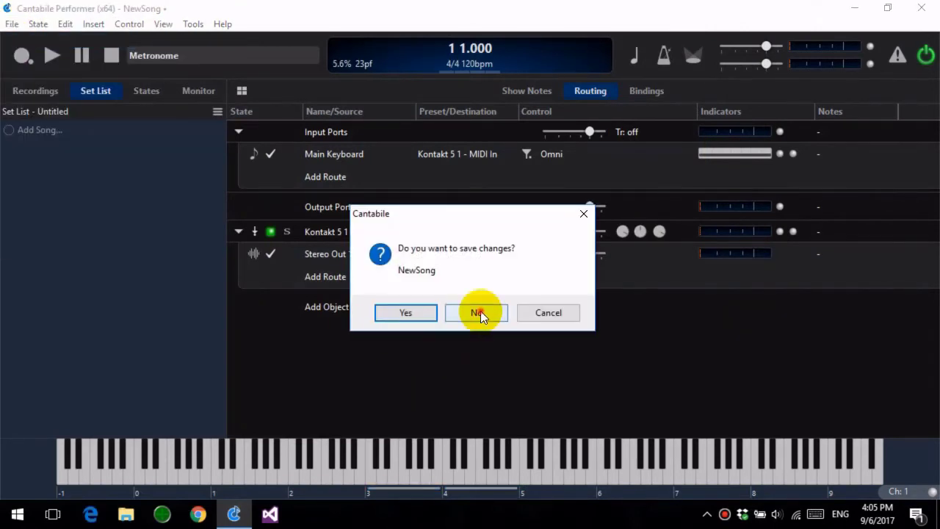
click(478, 311)
Step: Add a Kontakt 5 plugin object to the new song, using the search text "kont"
click(346, 213)
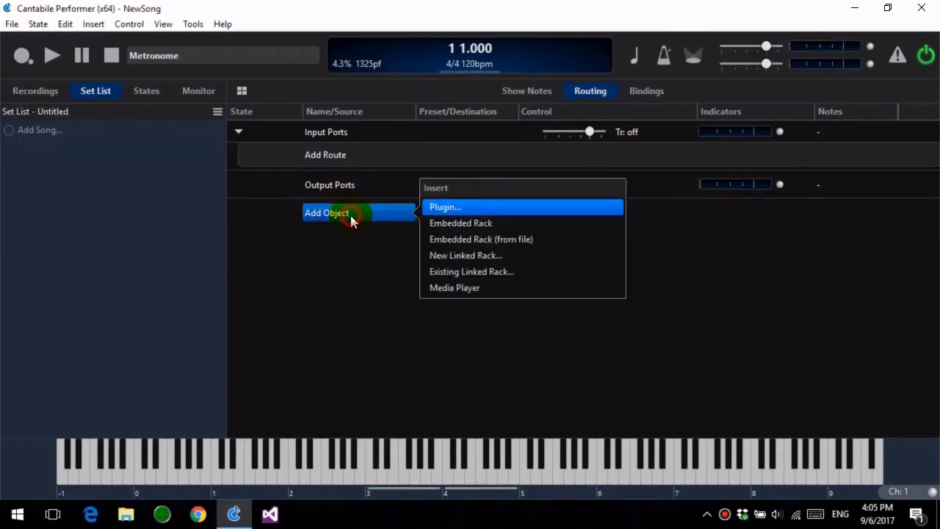
click(461, 210)
text(kont)
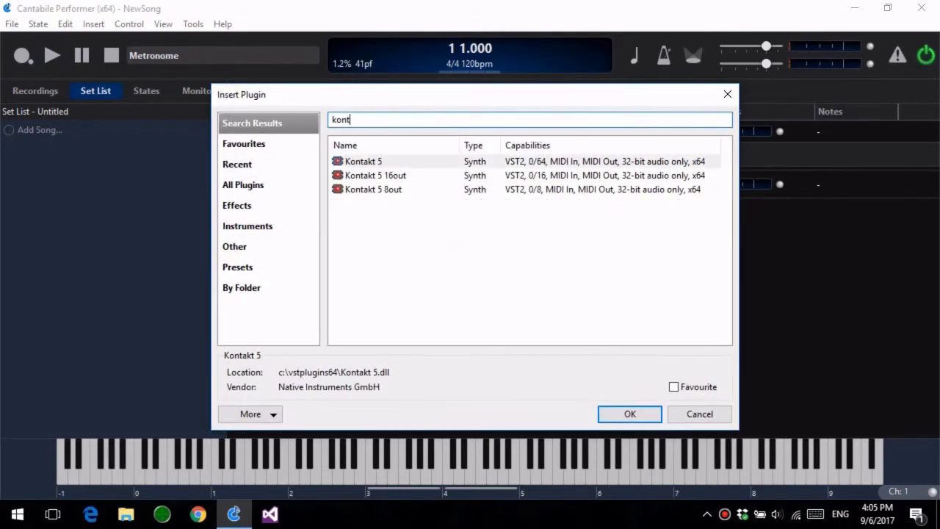
key(Return)
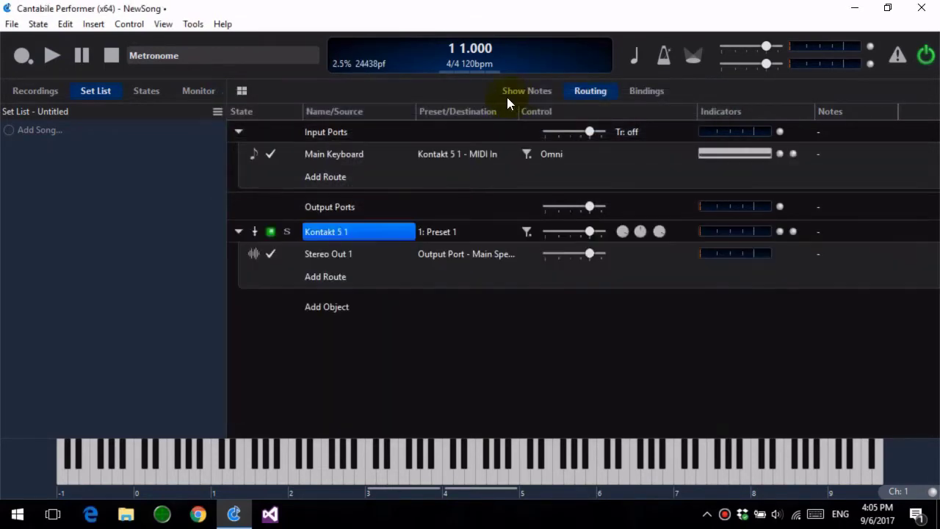
Step: Open the new Kontakt 5 instance and load Grand Piano.nki from the 2 - Acoustic Pianos folder into its rack
double_click(342, 231)
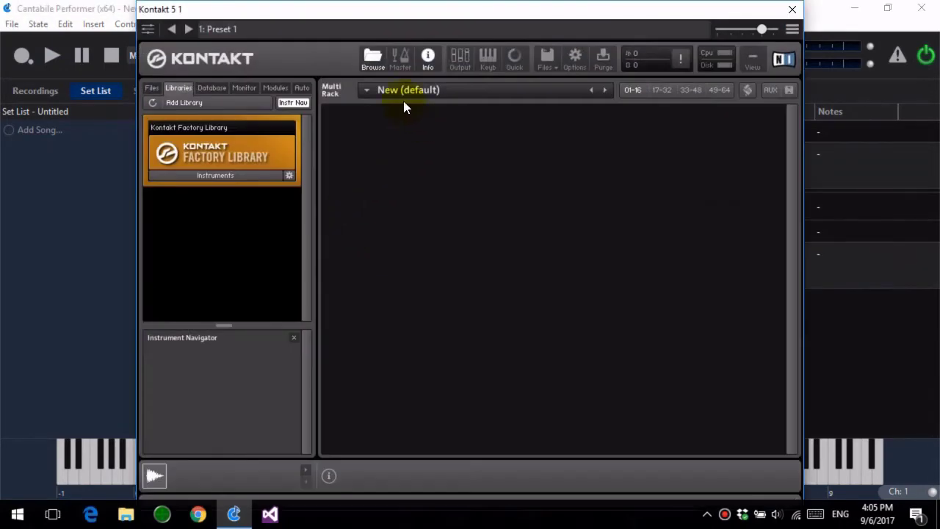
click(197, 173)
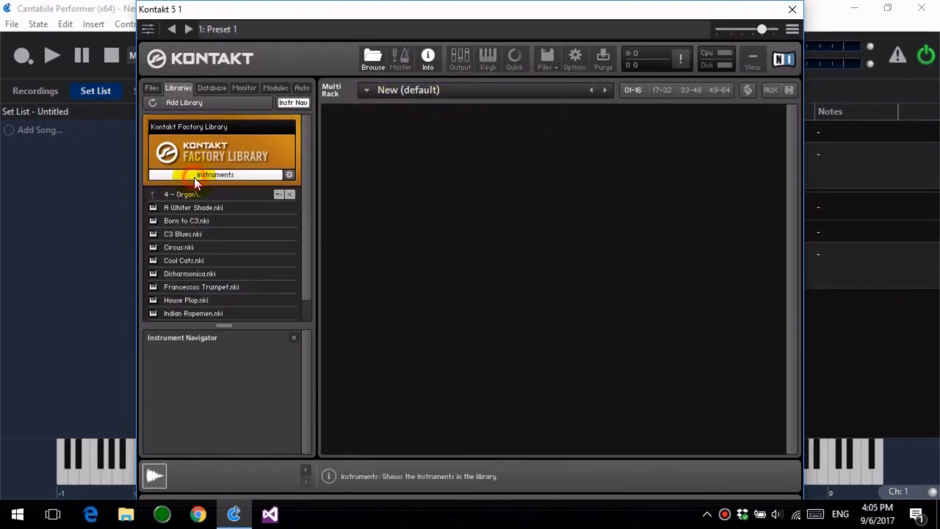
click(216, 196)
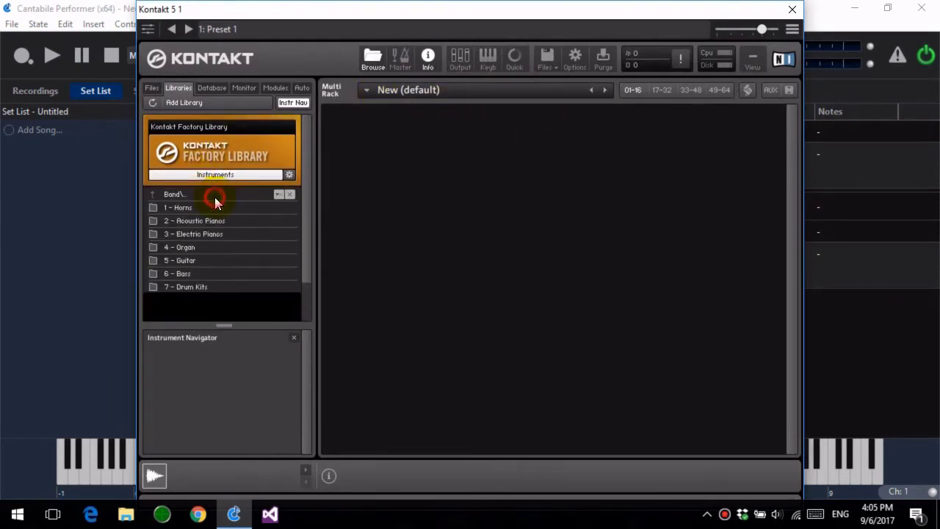
click(193, 220)
double_click(185, 208)
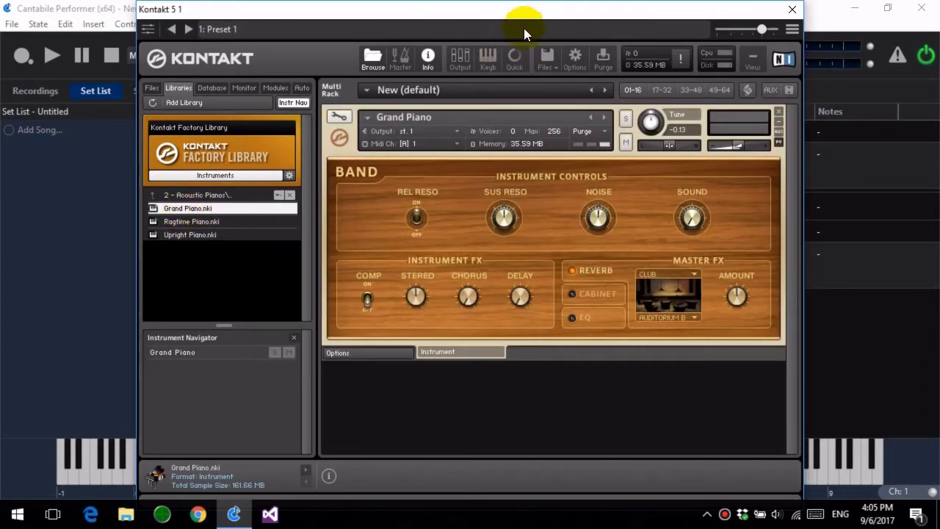
Step: Add Circus.nki from the 4 - Organ folder to the same rack below Grand Piano and review both instruments' MIDI channels
click(232, 194)
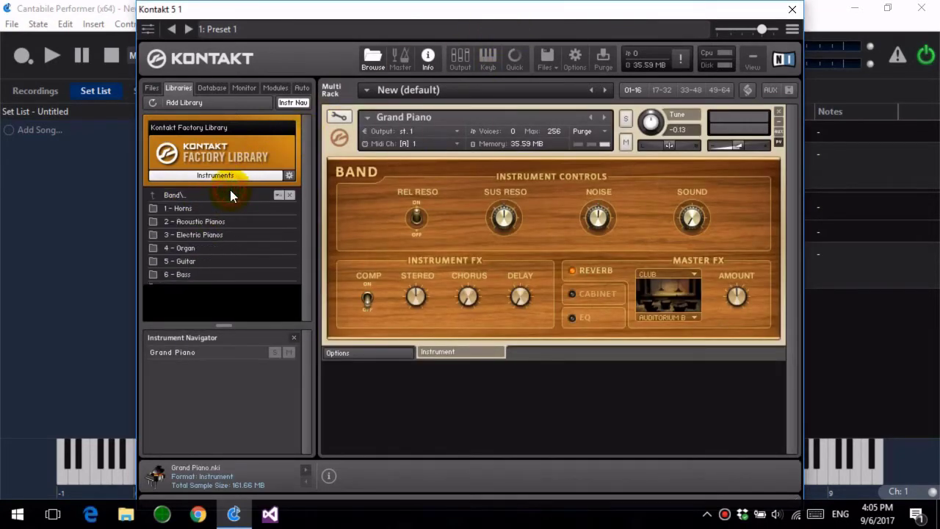
click(189, 249)
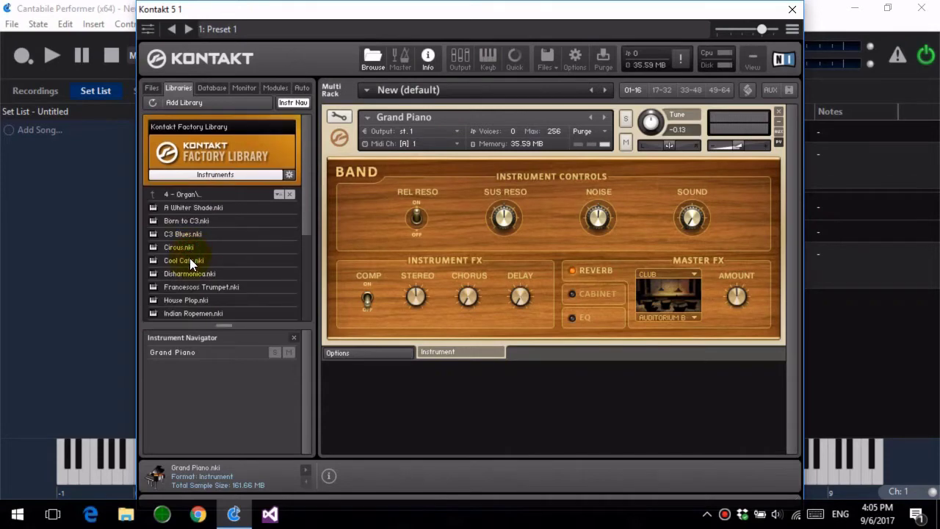
click(200, 248)
double_click(200, 248)
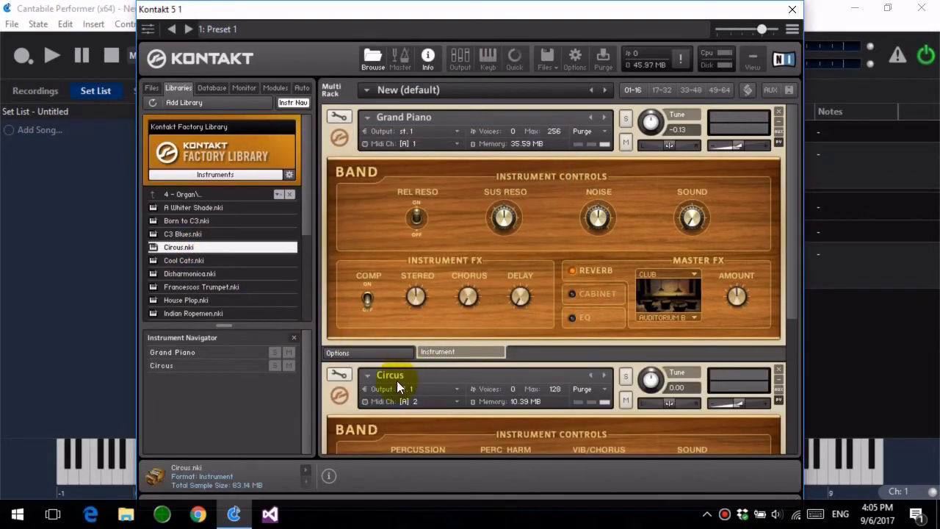
drag(792, 273, 792, 297)
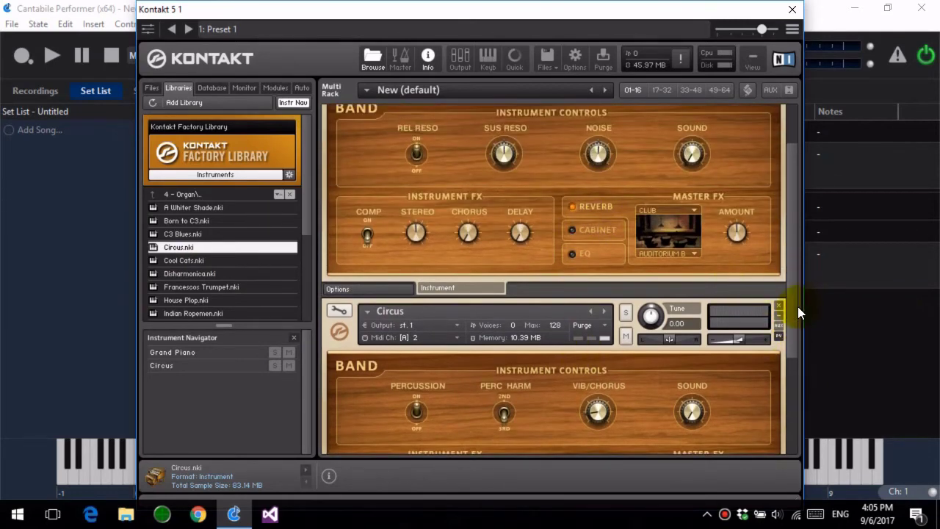
click(792, 146)
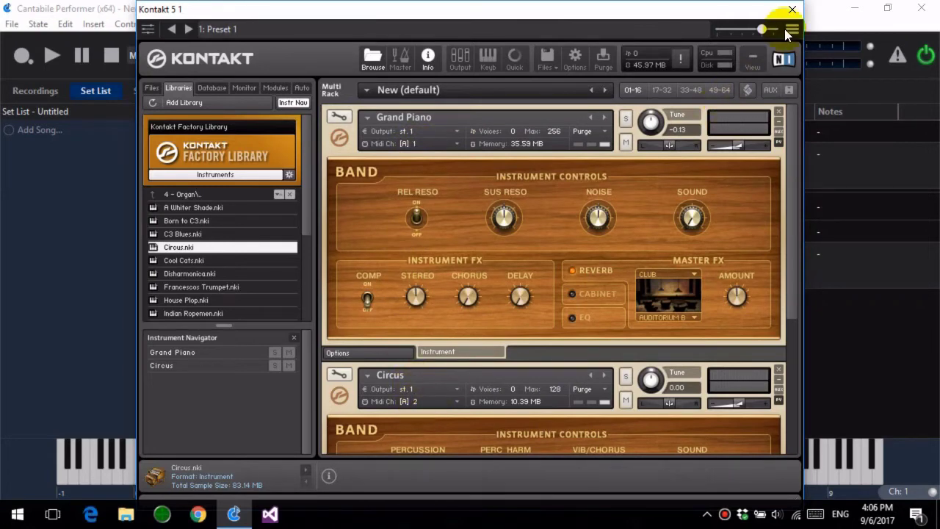
Step: Close the plugin editor, play a test note on channel 1, and set the on-screen keyboard to MIDI channel 2
click(792, 9)
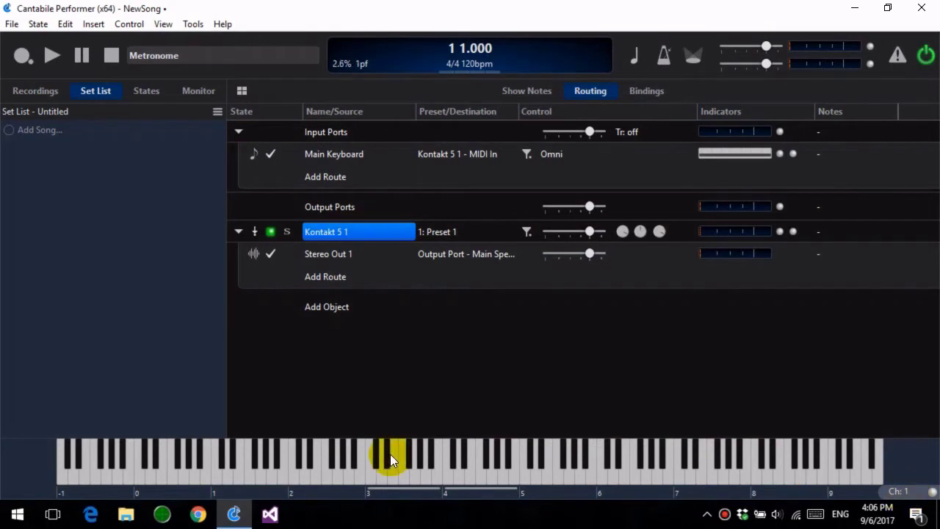
click(447, 477)
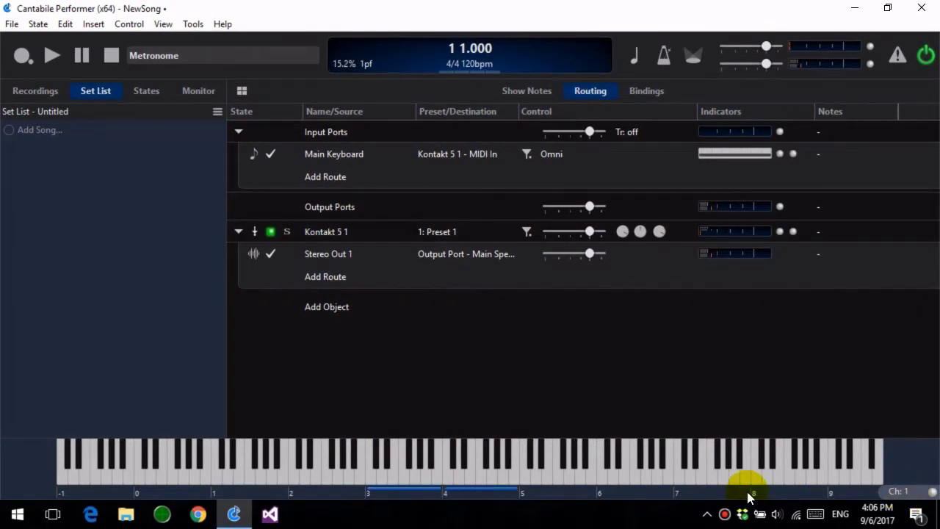
click(898, 491)
click(798, 244)
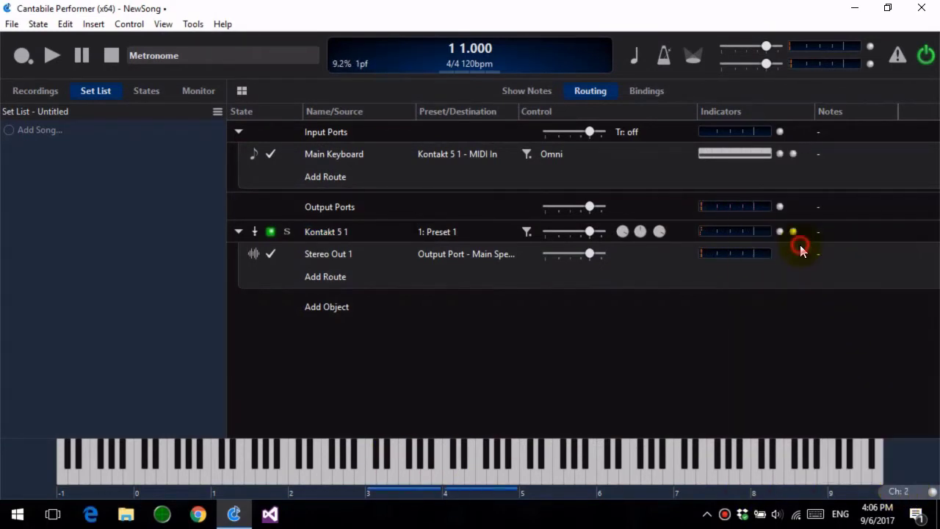
Step: Play a test note on MIDI channel 2, and create a song state named Piano with program number 1
click(453, 468)
click(144, 94)
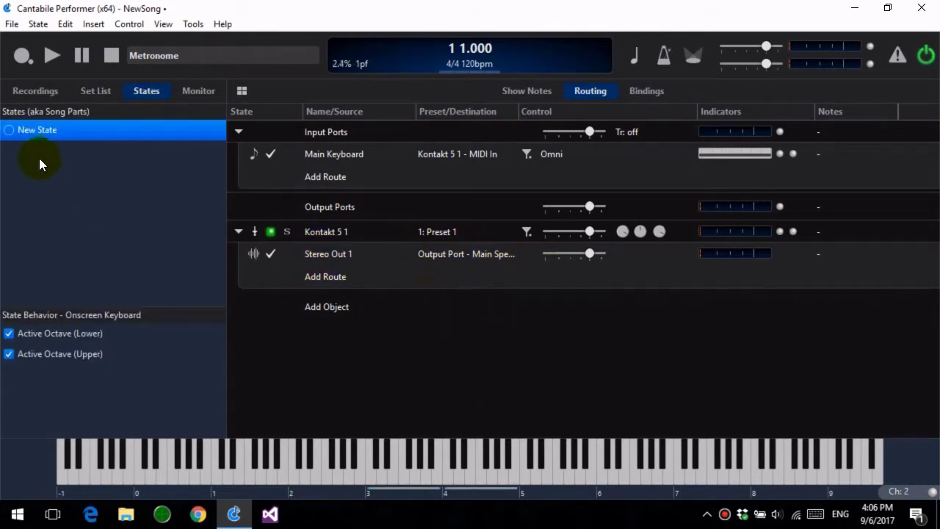
double_click(9, 137)
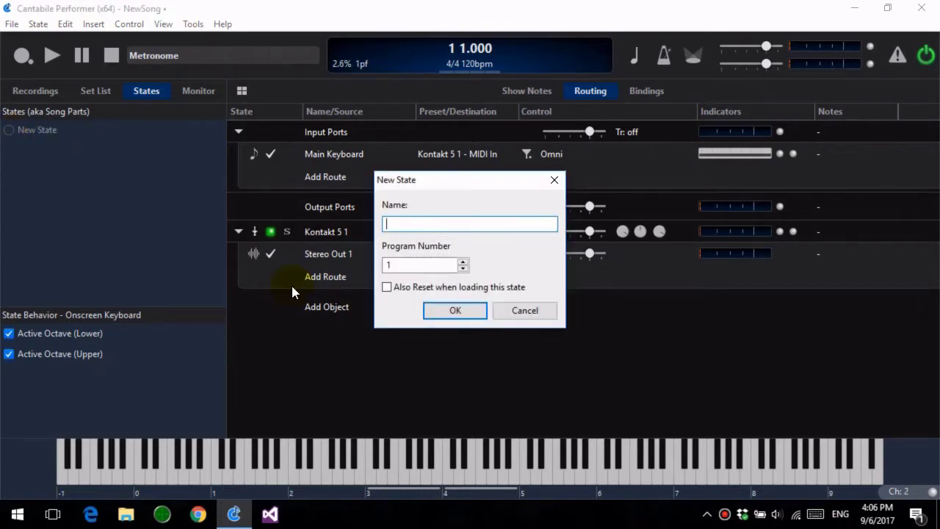
text(Piano)
key(Return)
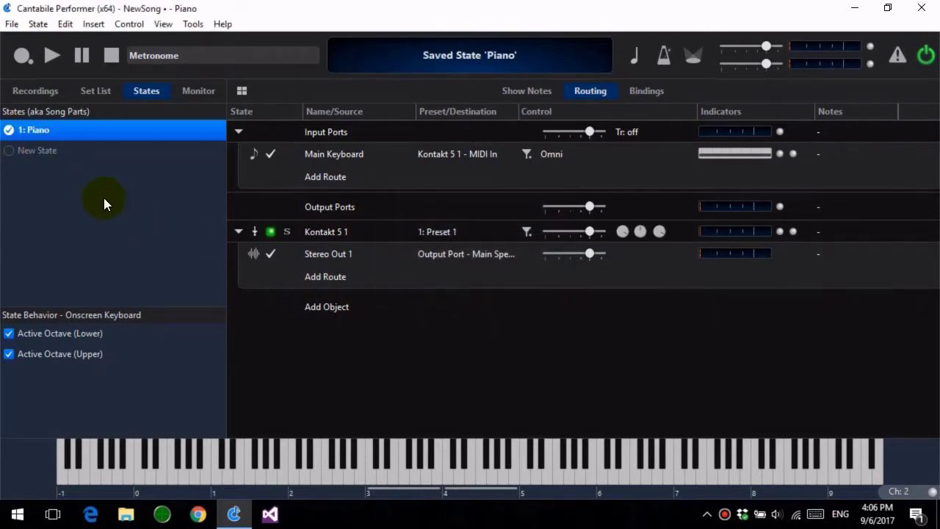
Step: Create a second song state named Organ with program number 2
double_click(9, 153)
text(Or)
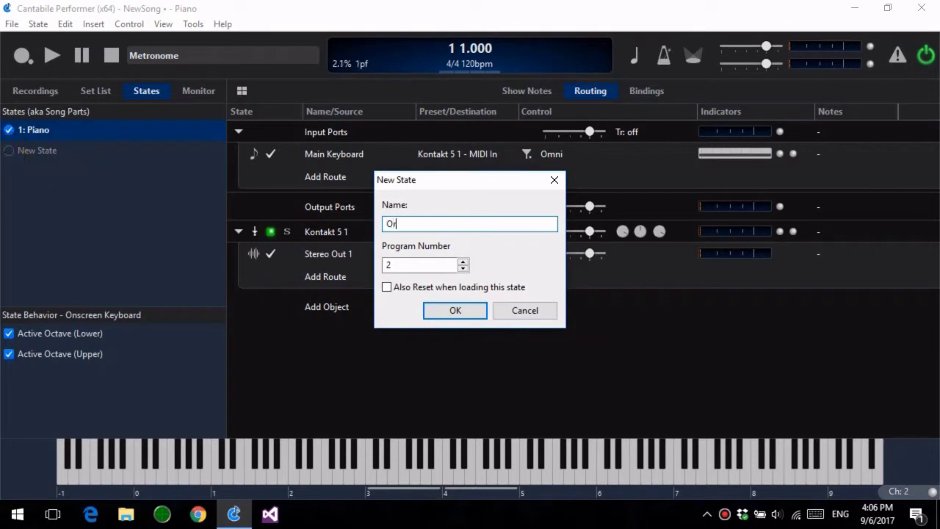
text(gan)
key(Return)
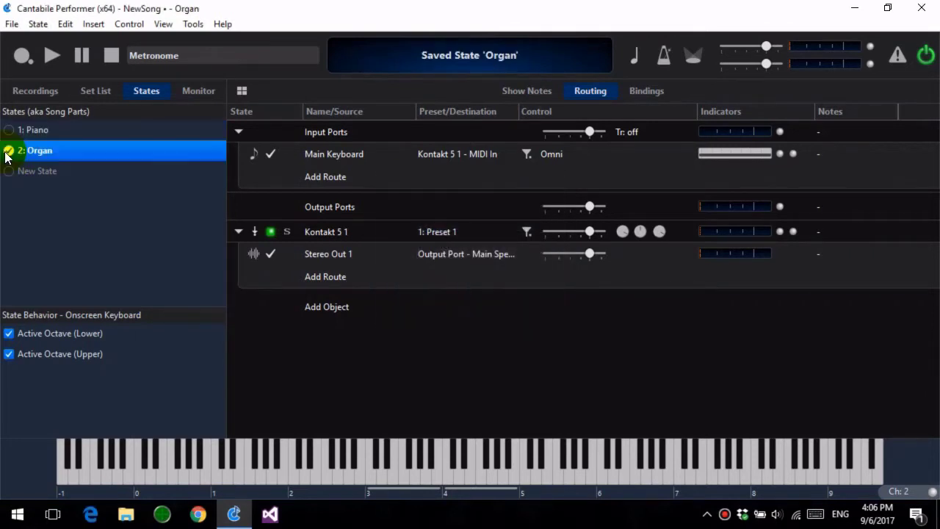
Step: In the Piano state, set the target channel of the Main Keyboard to Kontakt 5 MIDI route to 1
click(5, 130)
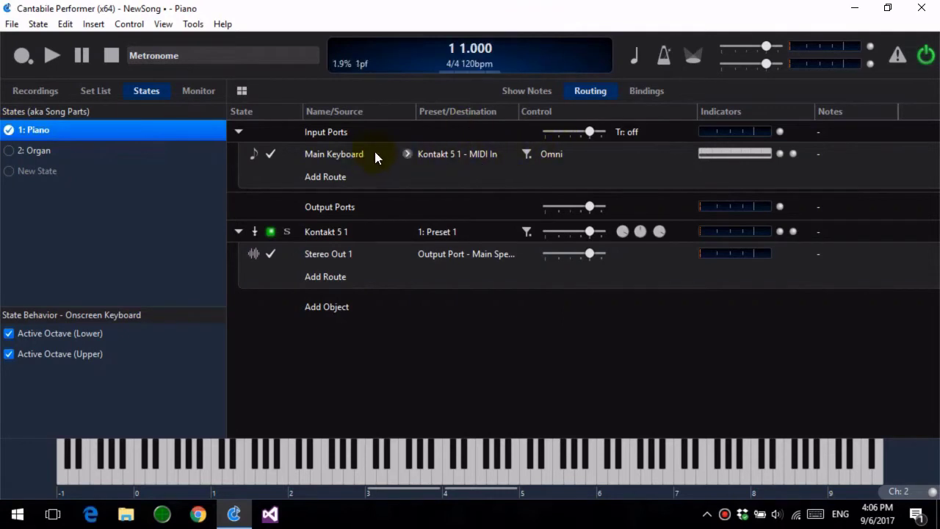
double_click(570, 156)
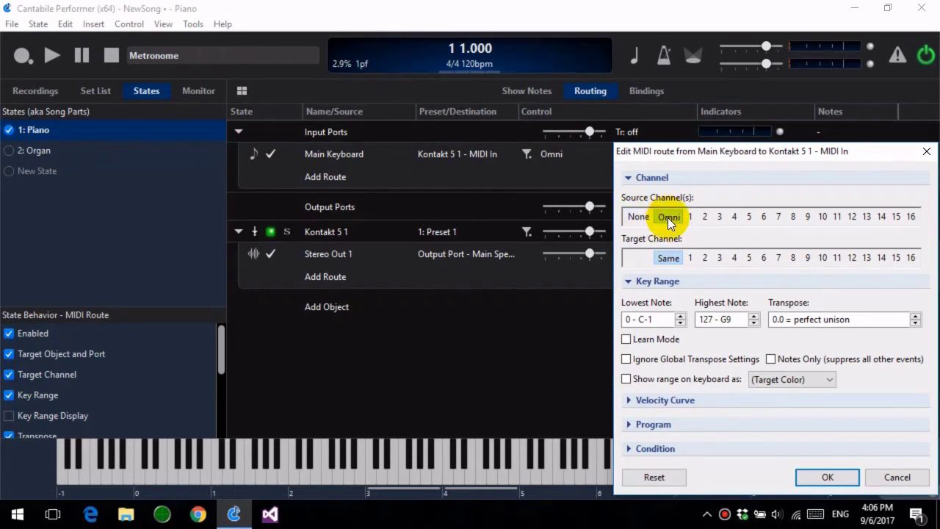
click(690, 258)
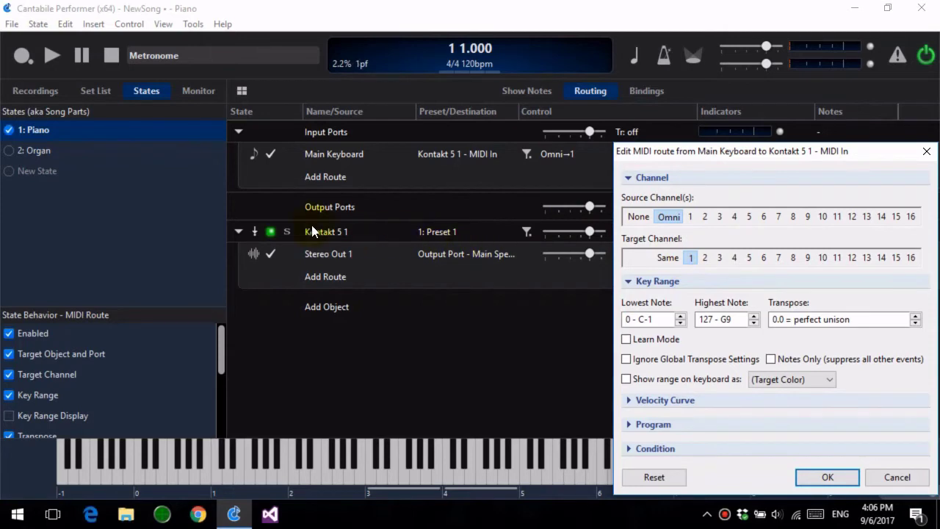
click(828, 477)
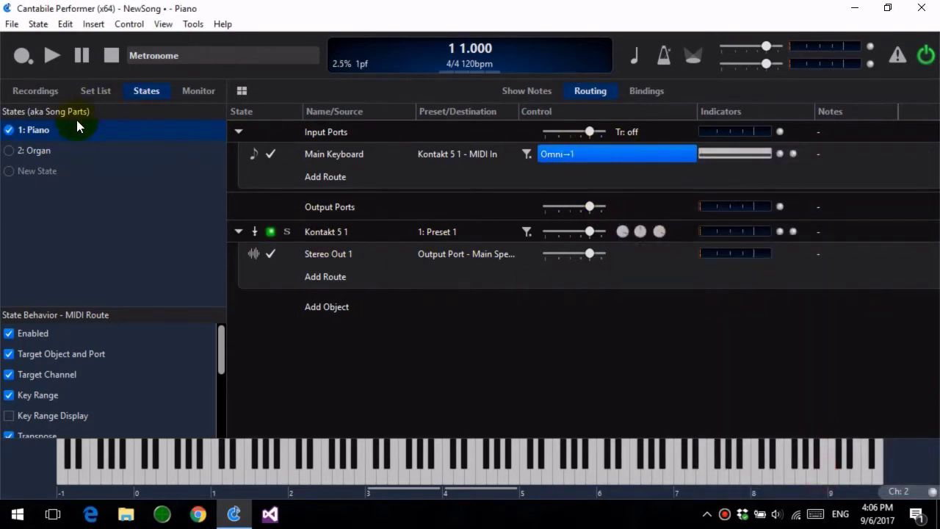
Step: In the Organ state, set the target channel of the Main Keyboard to Kontakt 5 MIDI route to 2
click(23, 150)
double_click(547, 155)
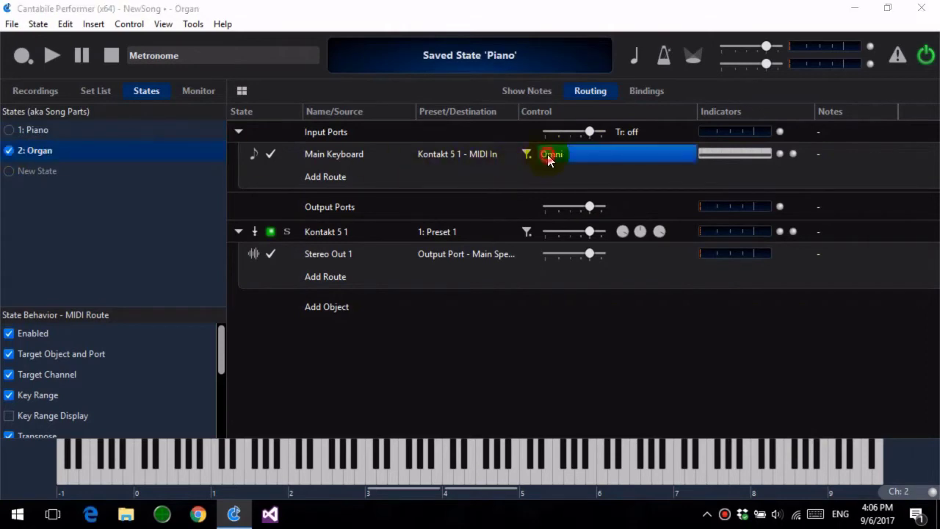
click(705, 258)
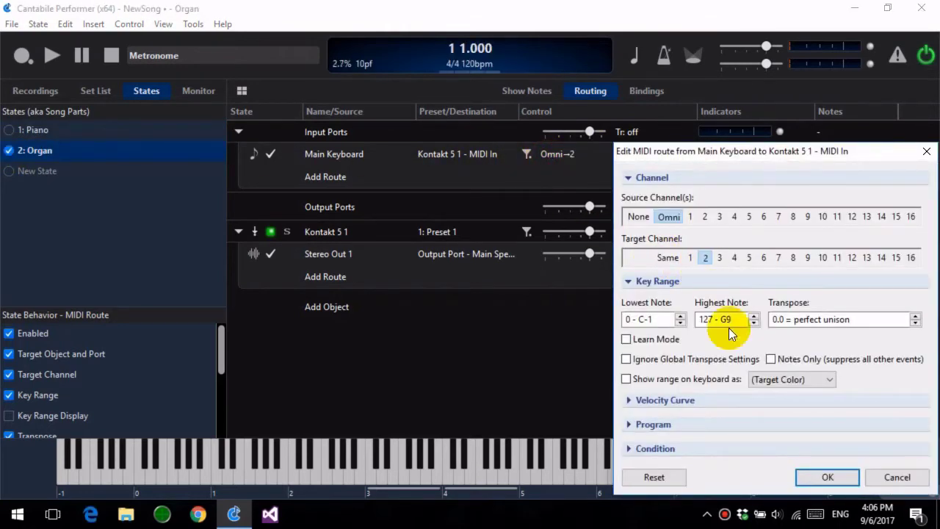
click(828, 478)
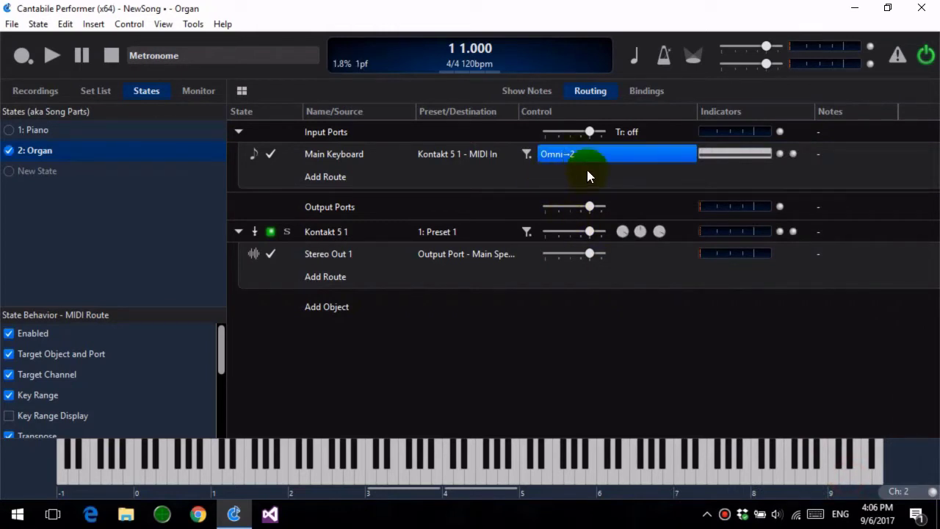
Step: Load the Piano state and the Organ state in turn, playing a test note in each
click(17, 130)
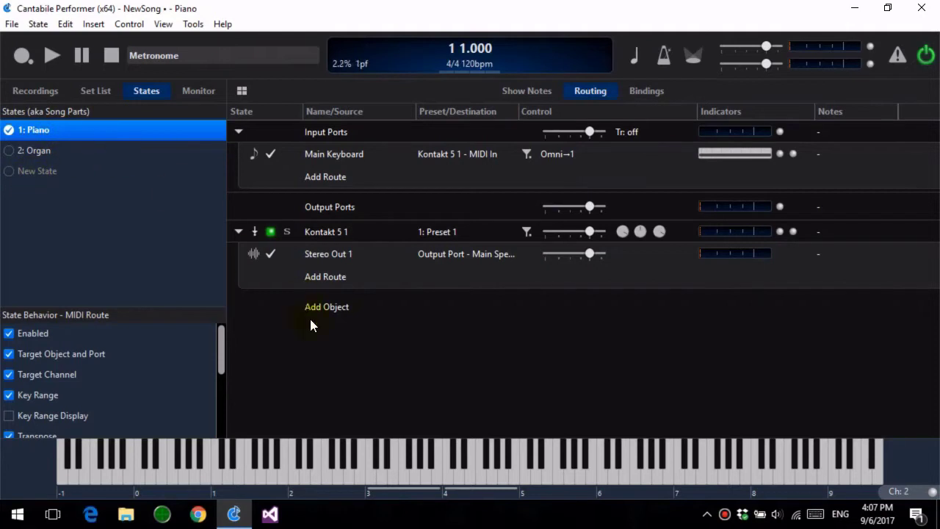
click(456, 472)
click(170, 242)
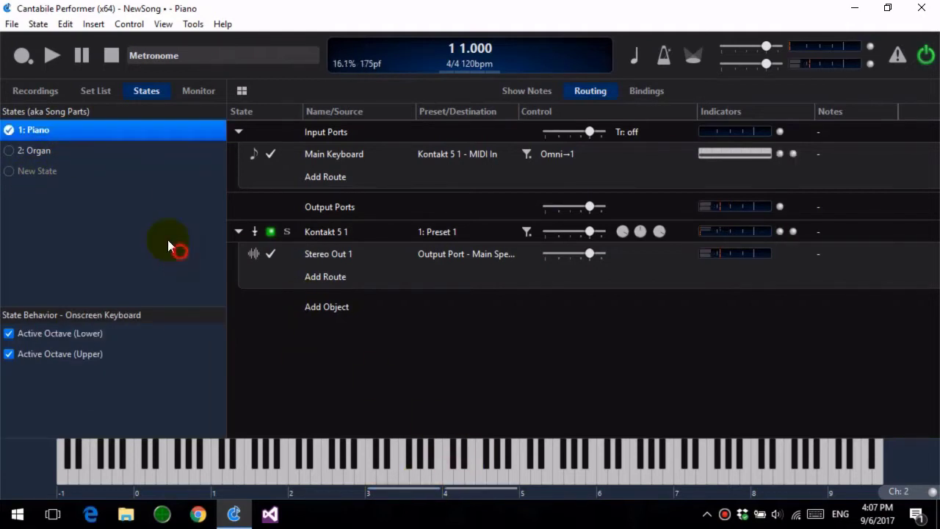
click(21, 151)
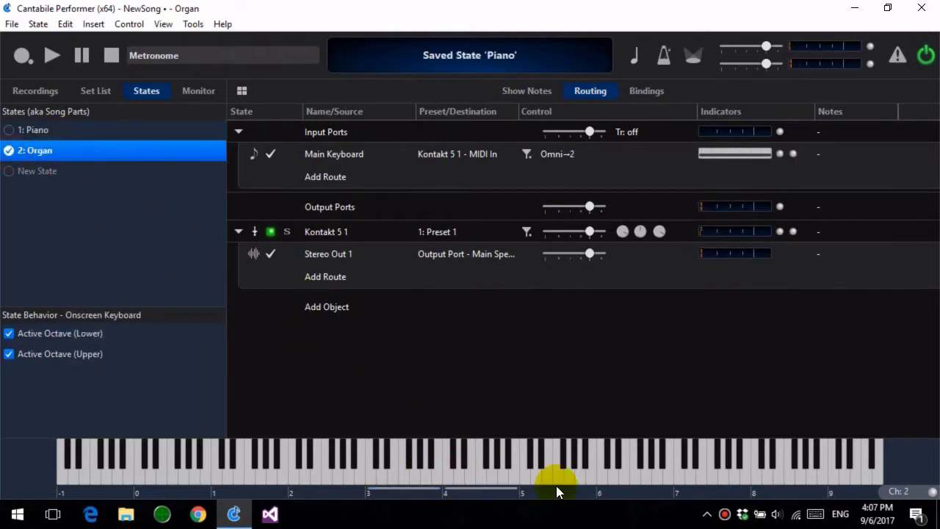
click(460, 467)
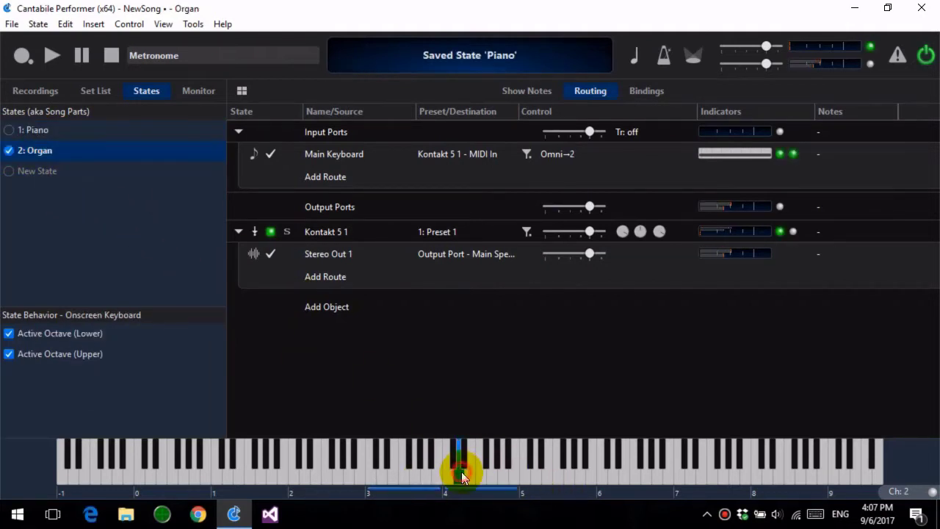
Step: Switch back and forth between the two states, play a note in Organ, and finish with a note in Piano
click(8, 130)
click(9, 150)
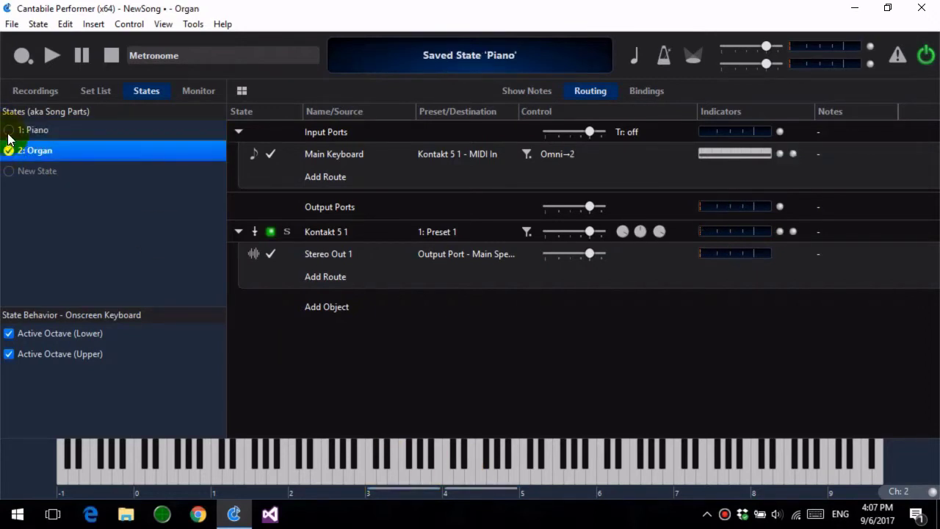
click(8, 130)
click(11, 151)
click(419, 474)
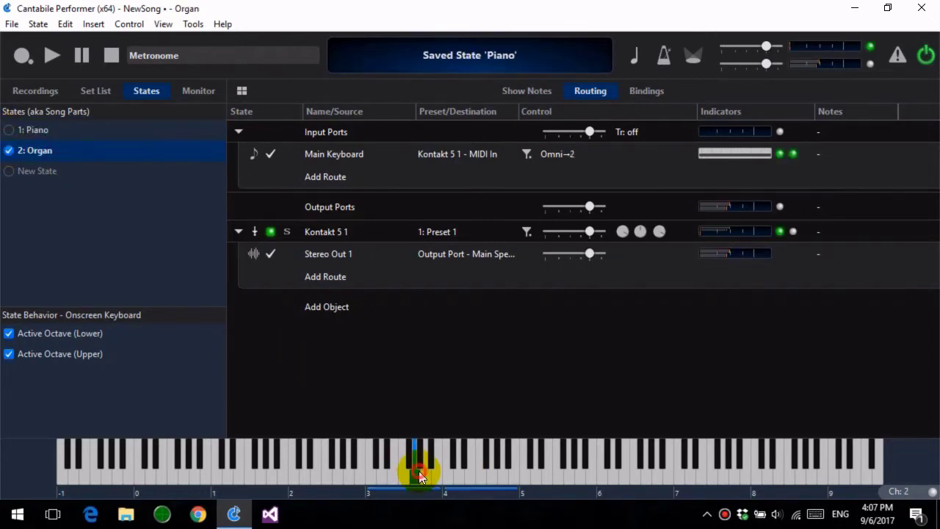
click(7, 130)
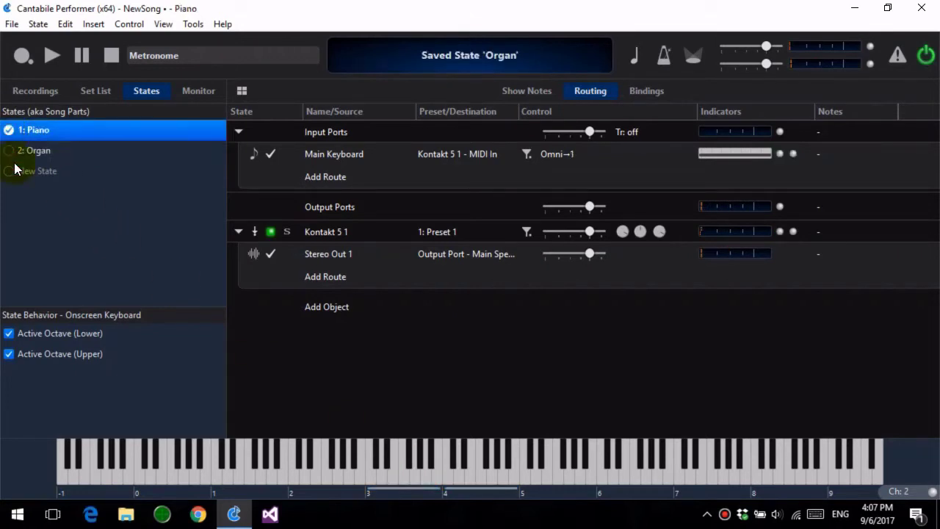
click(423, 465)
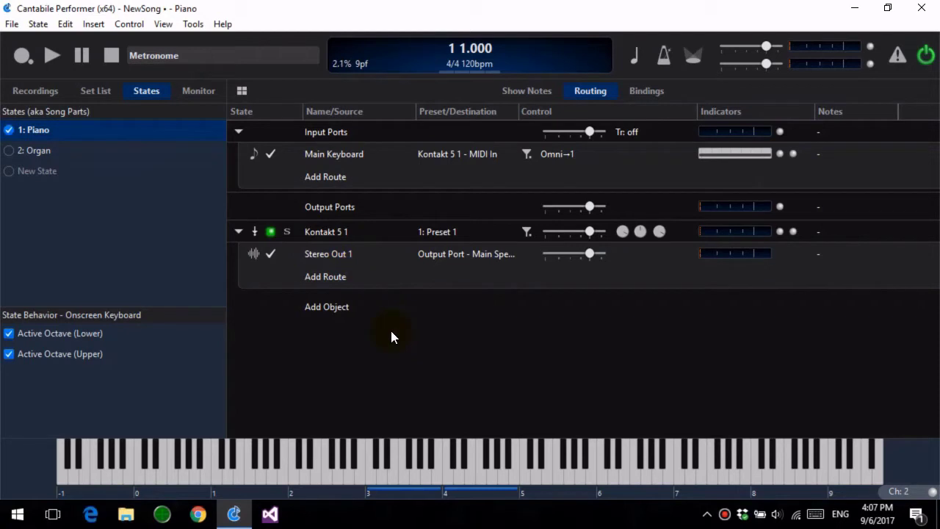
click(336, 232)
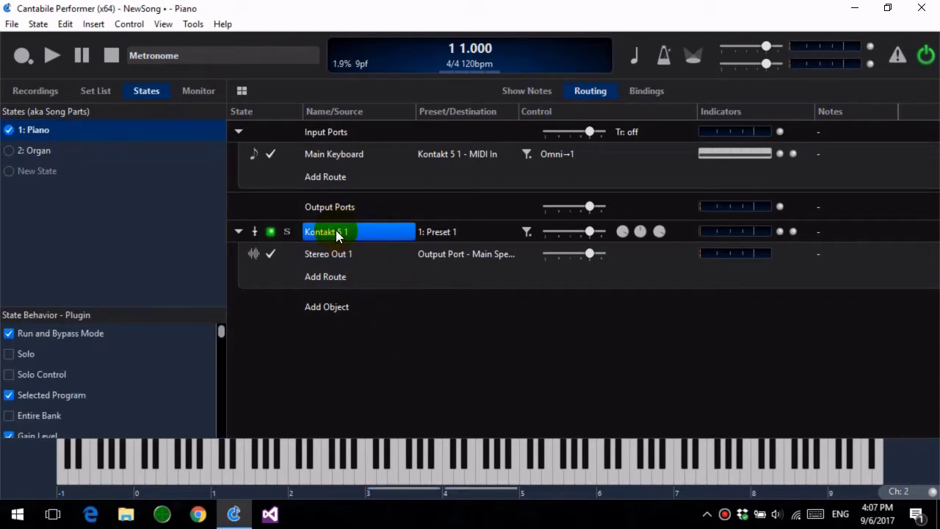
key(ctrl+n)
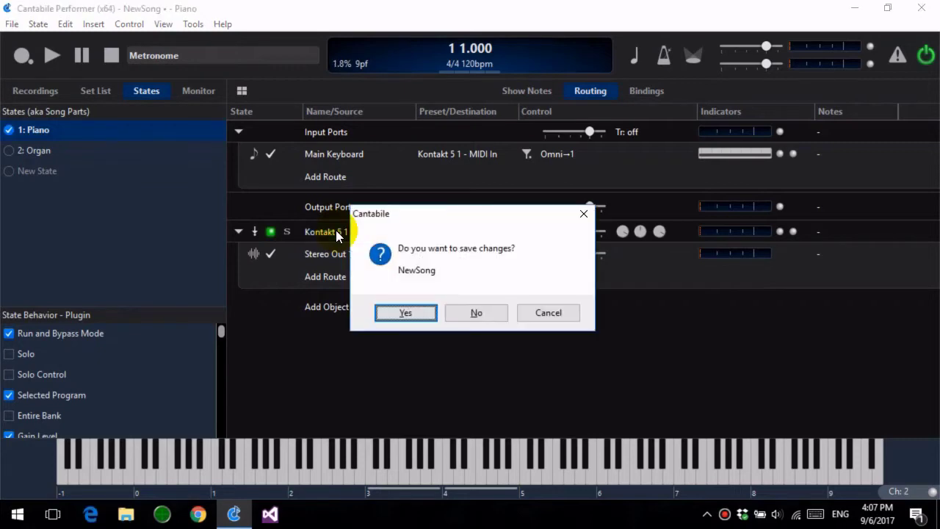
key(Return)
key(Escape)
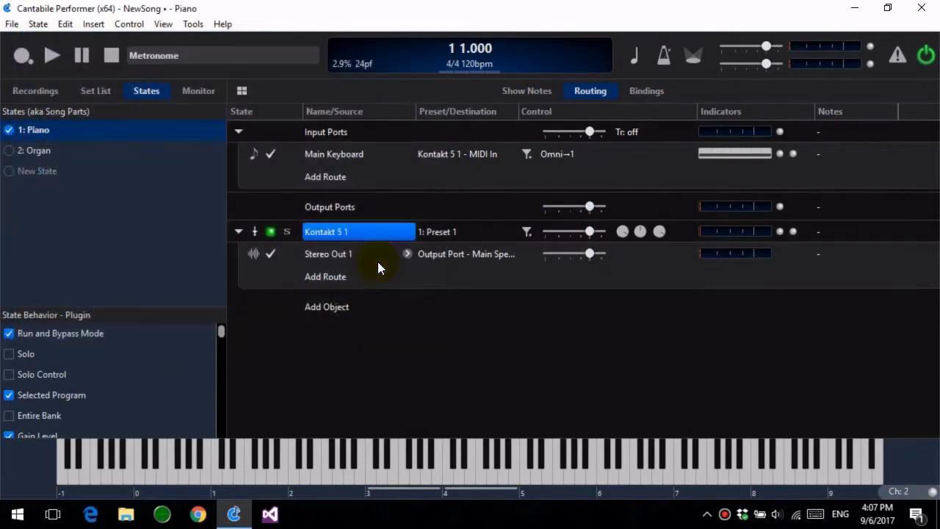
Step: Start a new song without saving the current one and add a Kontakt 5 plugin, using the search text "kont"
key(ctrl+n)
key(n)
click(356, 213)
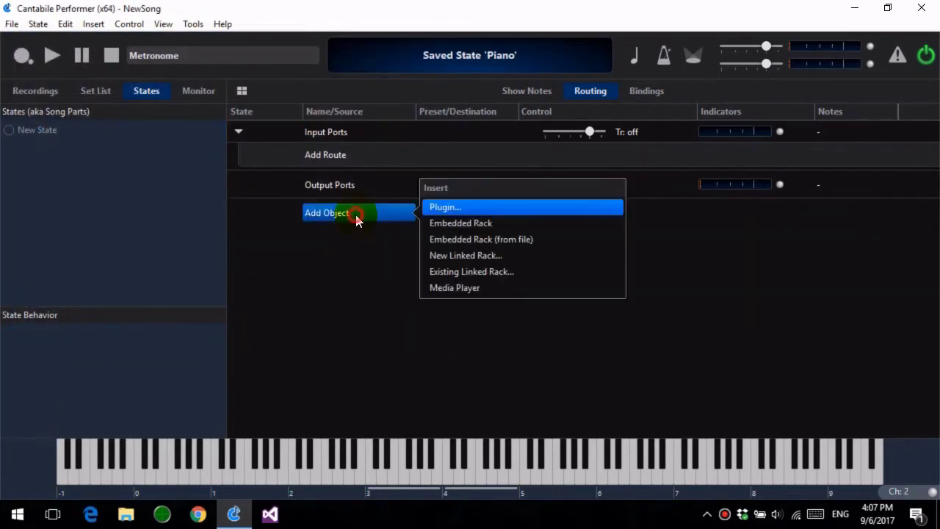
click(480, 209)
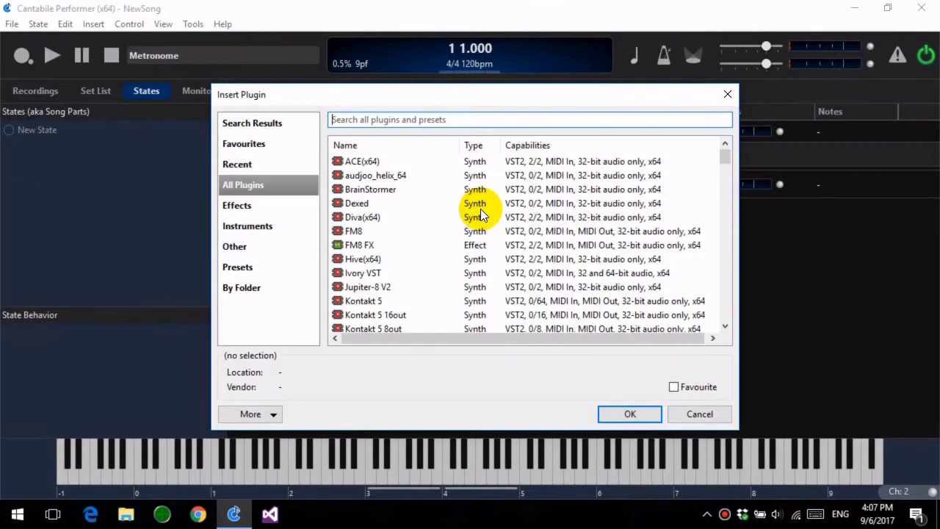
text(kont)
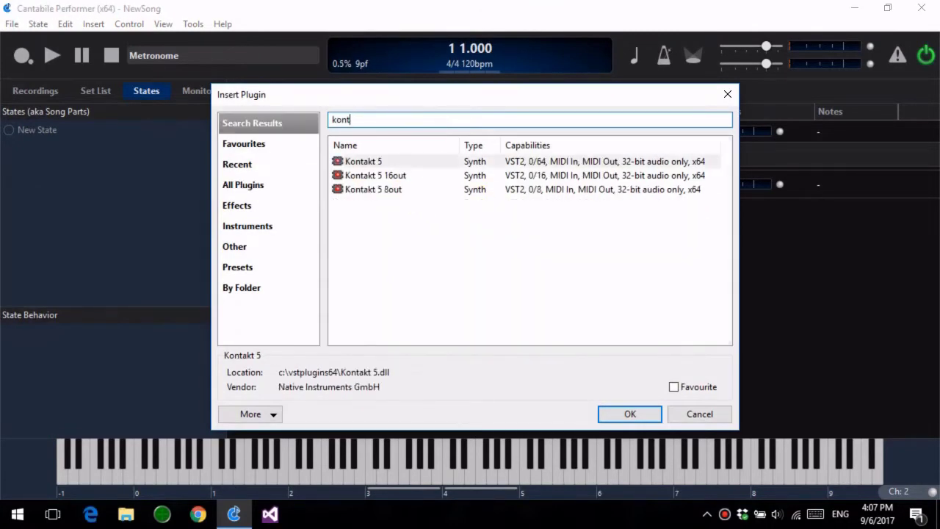
key(Return)
Step: Load Circus.nki from the 4 - Organ folder into the new Kontakt 5 rack and close the plugin editor
double_click(324, 230)
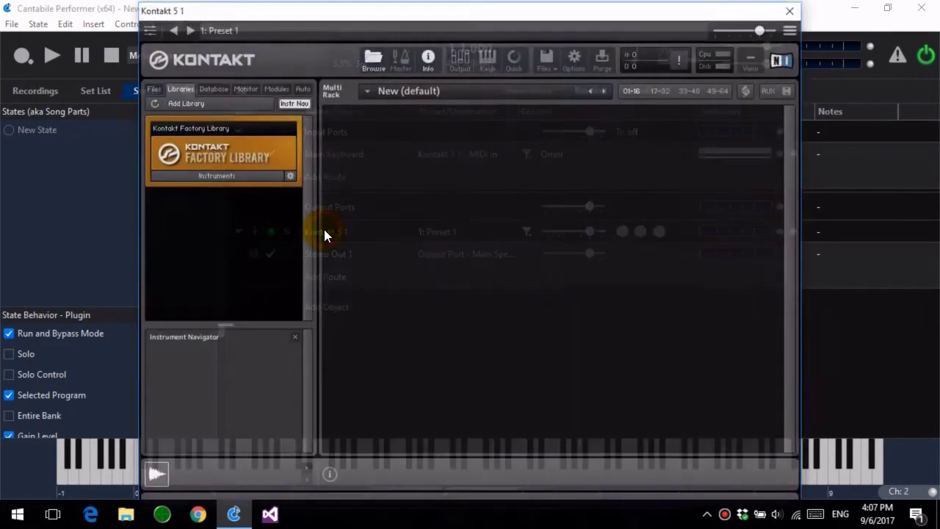
click(244, 180)
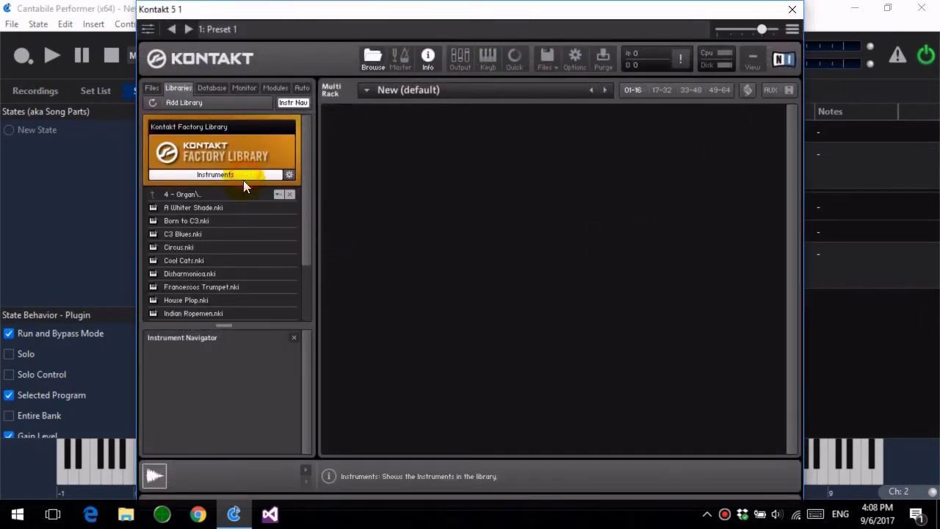
click(198, 248)
drag(198, 248, 325, 257)
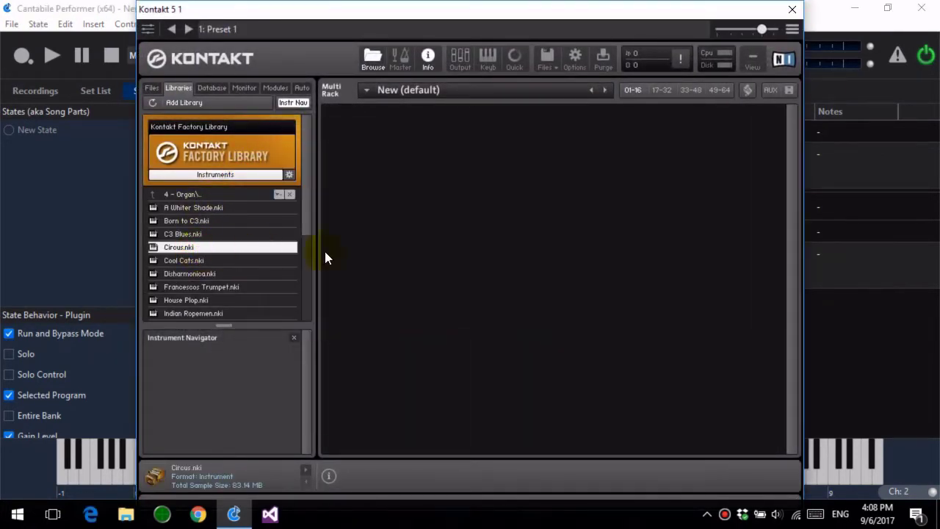
click(792, 9)
Step: Add an Ivory VST plugin object to the song, using the search text "ivory"
click(340, 313)
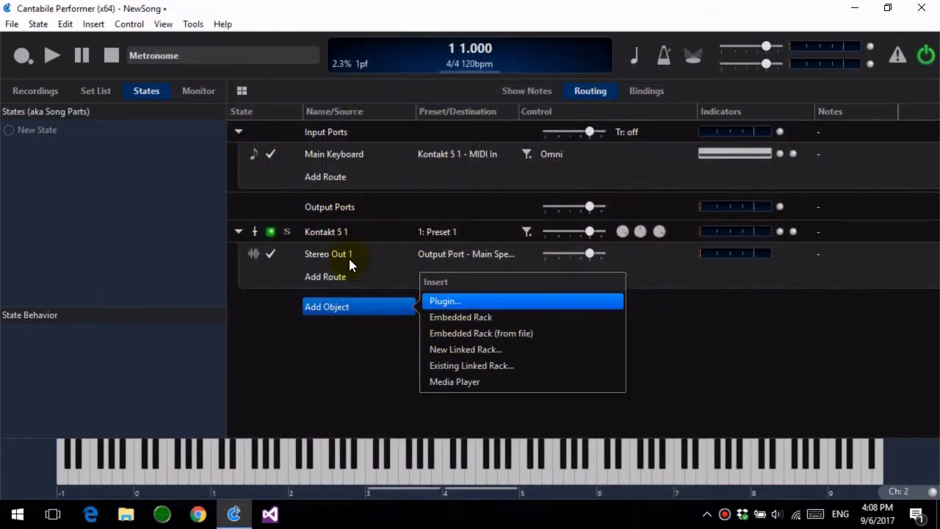
click(464, 301)
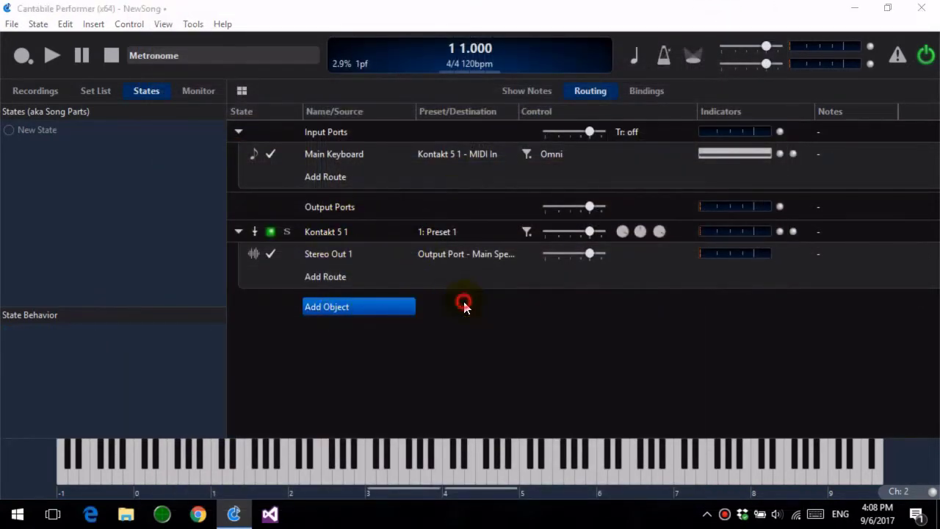
text(ivory)
key(Return)
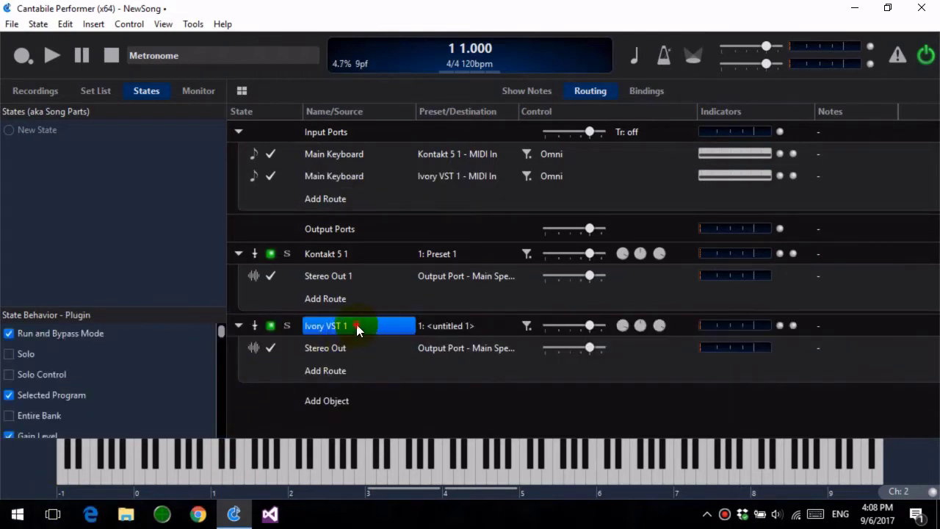
Step: Open the Ivory VST editor and choose the German D 18 Level keyset from German_DII
double_click(356, 325)
click(437, 323)
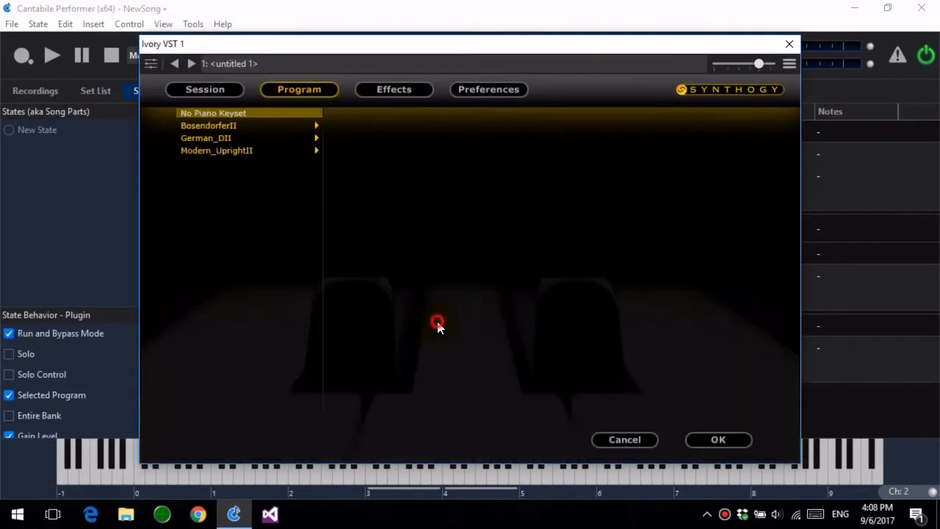
mouse_move(242, 139)
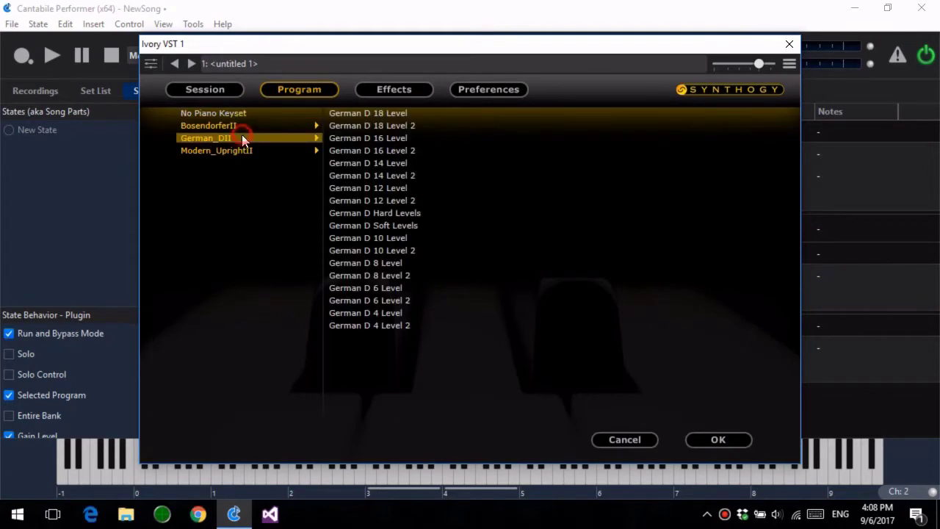
click(375, 114)
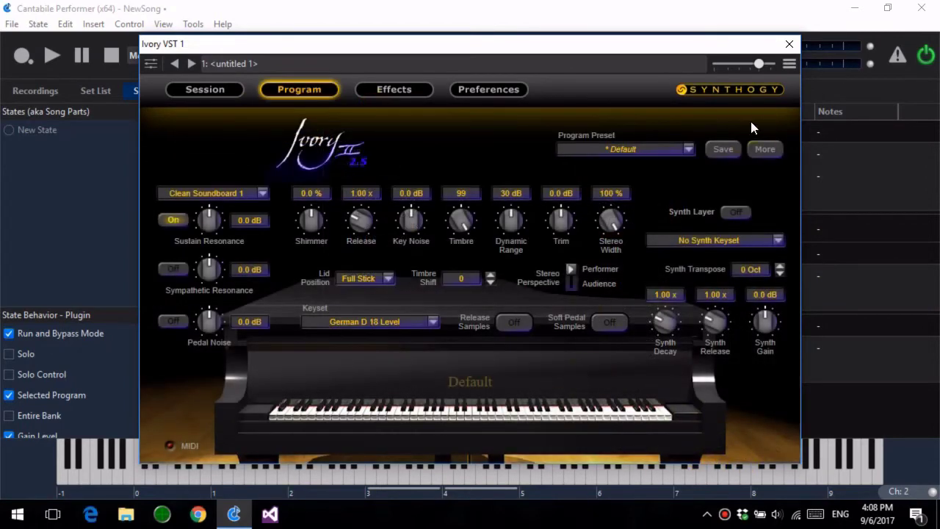
Step: Close the Ivory VST editor and delete the Main Keyboard route that targets Ivory VST 1 - MIDI In
click(788, 45)
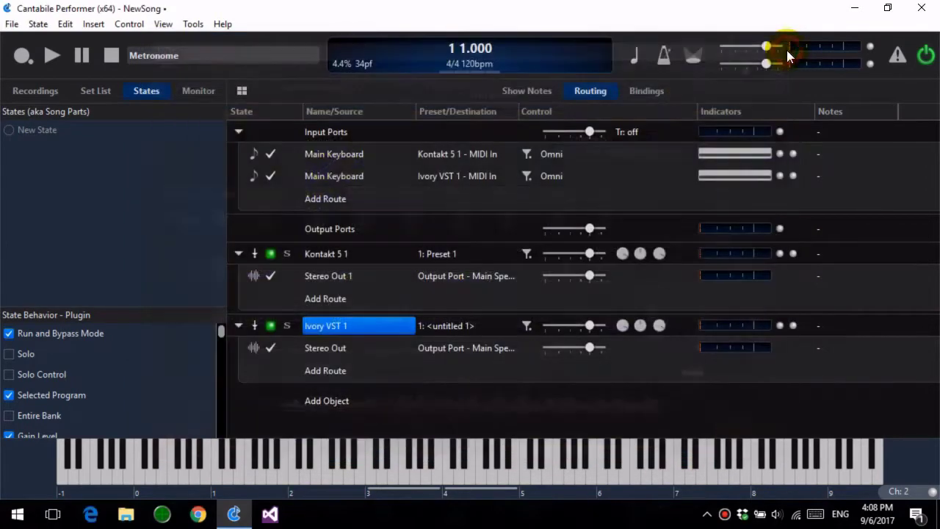
click(353, 179)
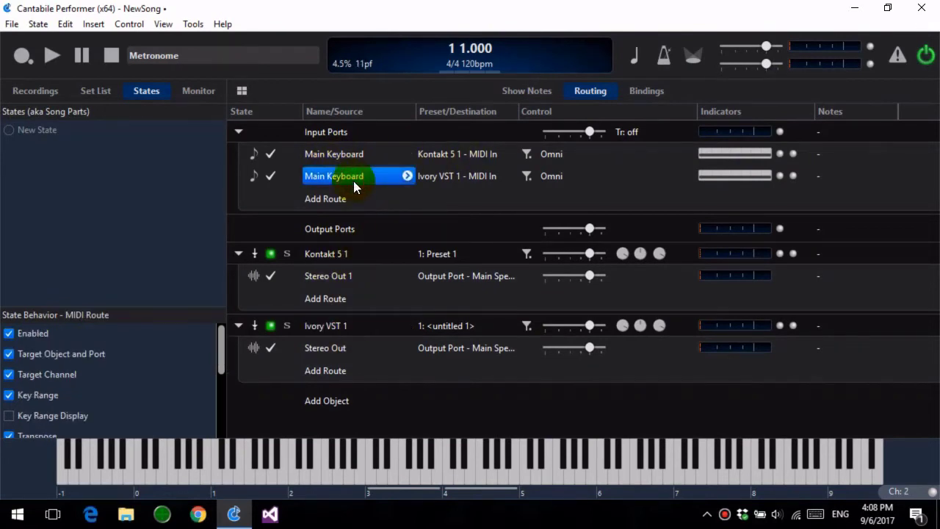
key(Delete)
Step: Create two song states named Organ and Piano, and make the Organ state active
click(11, 130)
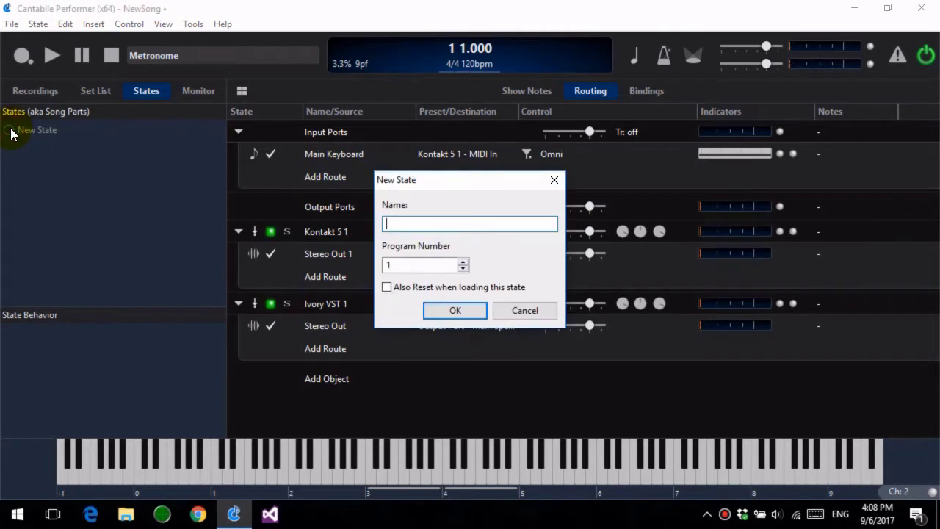
text(Organ)
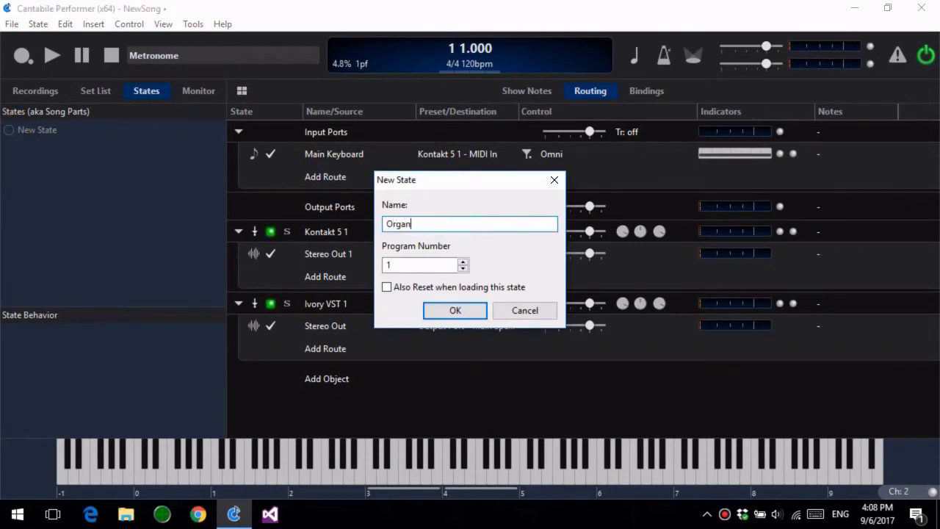
key(Return)
click(10, 150)
text(Piano)
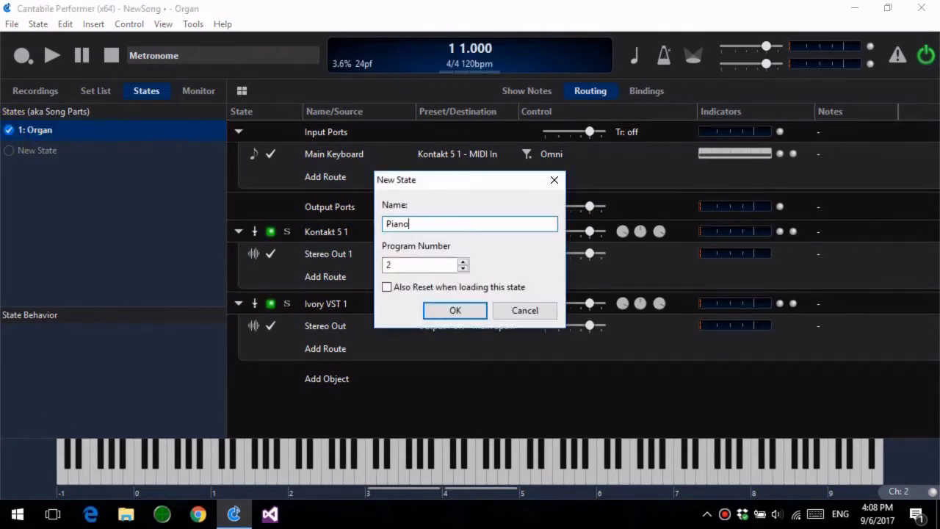
key(Return)
click(16, 129)
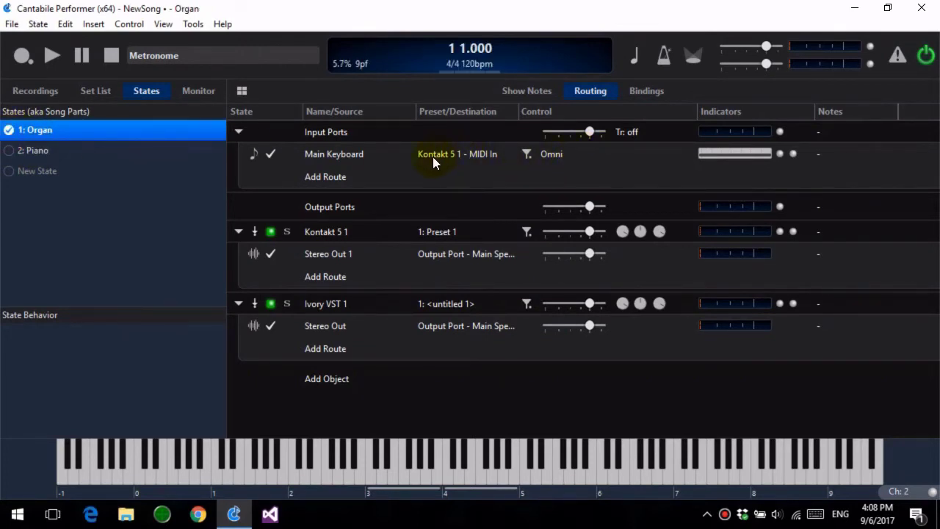
Step: In the Piano state, retarget the Main Keyboard route to Ivory VST 1 - MIDI In and play a test note
mouse_move(413, 157)
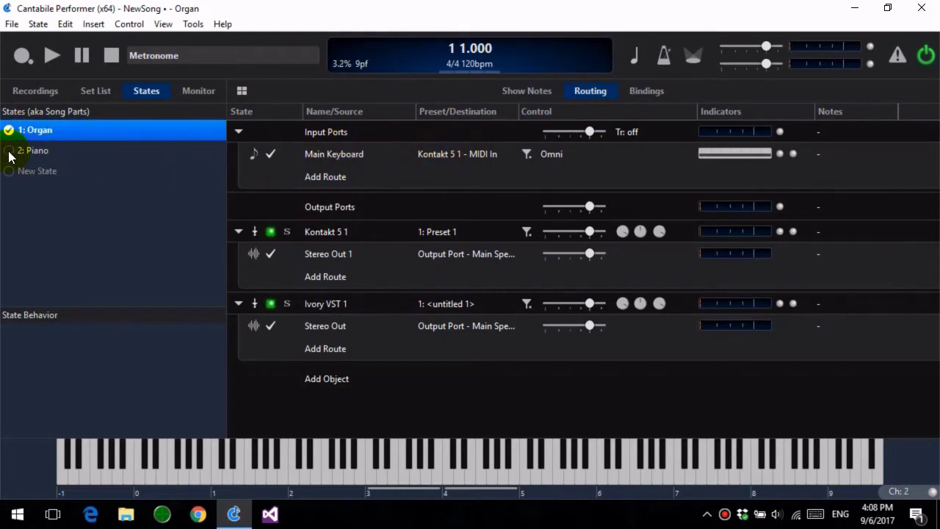
click(11, 150)
click(436, 160)
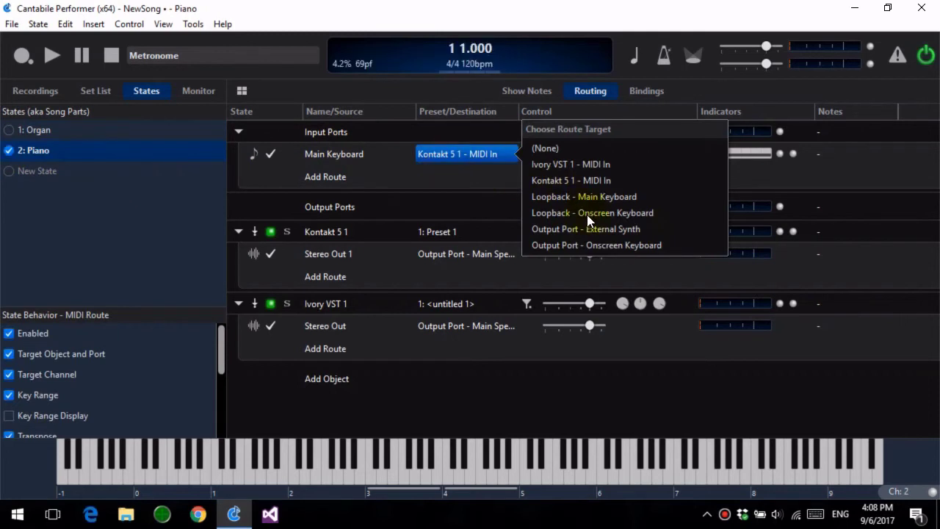
click(588, 165)
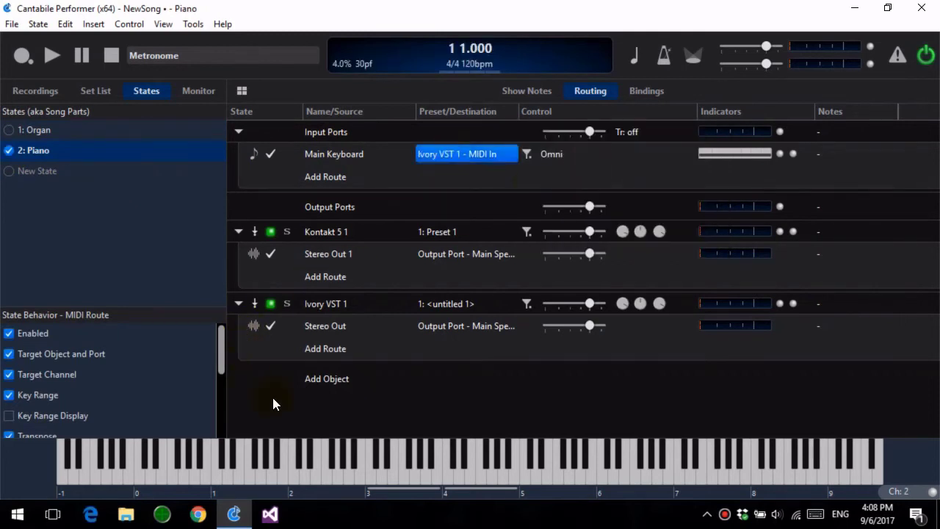
click(444, 469)
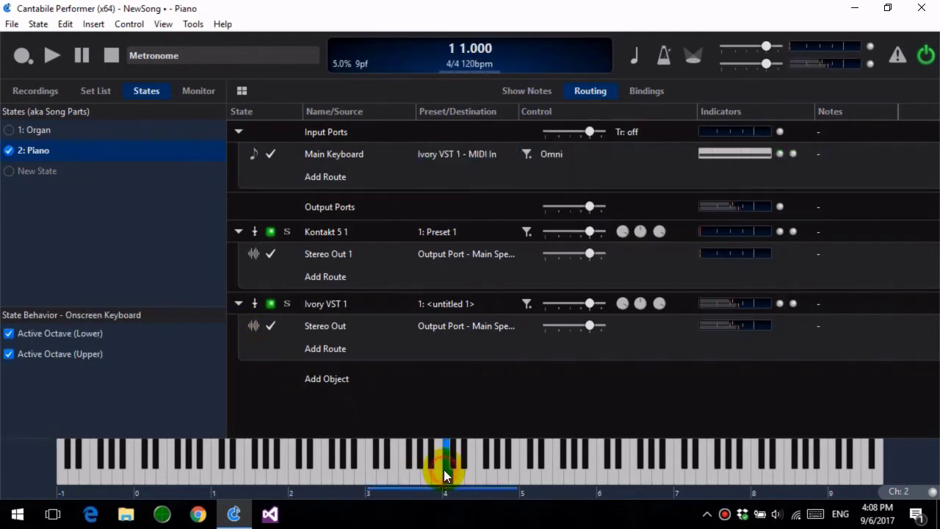
Step: Play test notes in the Organ state, and check the MIDI channel settings of the Main Keyboard route and the Kontakt instrument
click(9, 131)
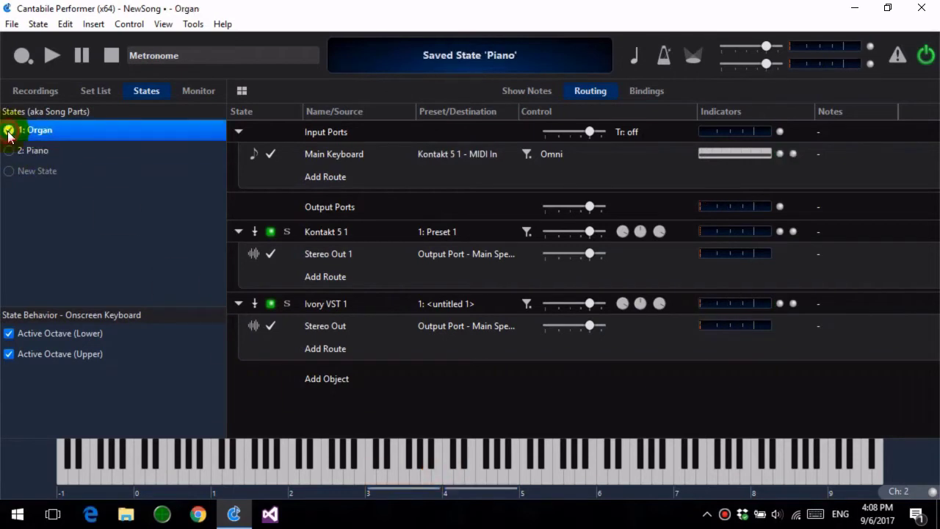
click(416, 461)
click(448, 472)
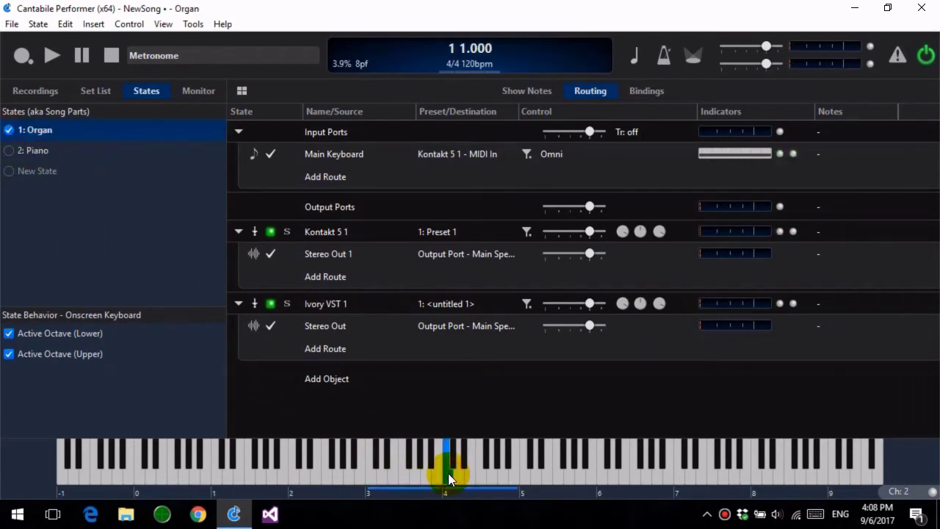
double_click(580, 155)
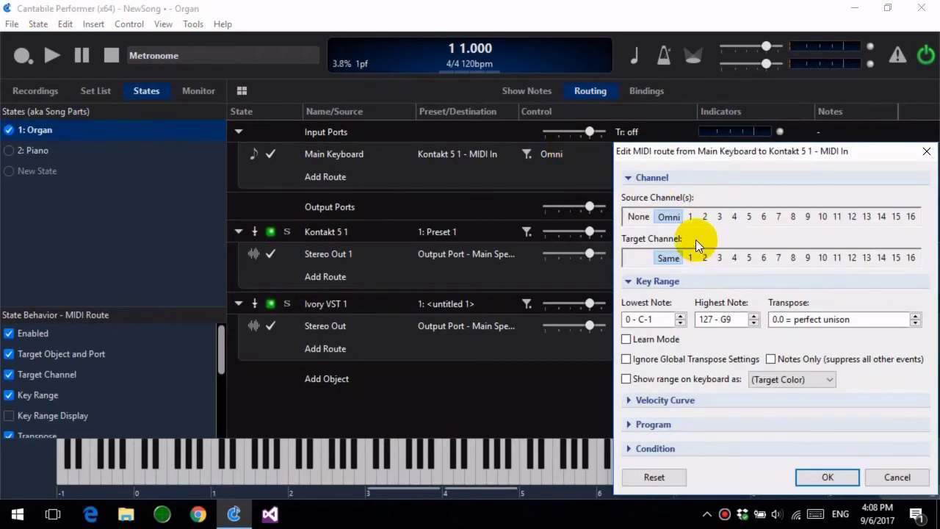
click(925, 151)
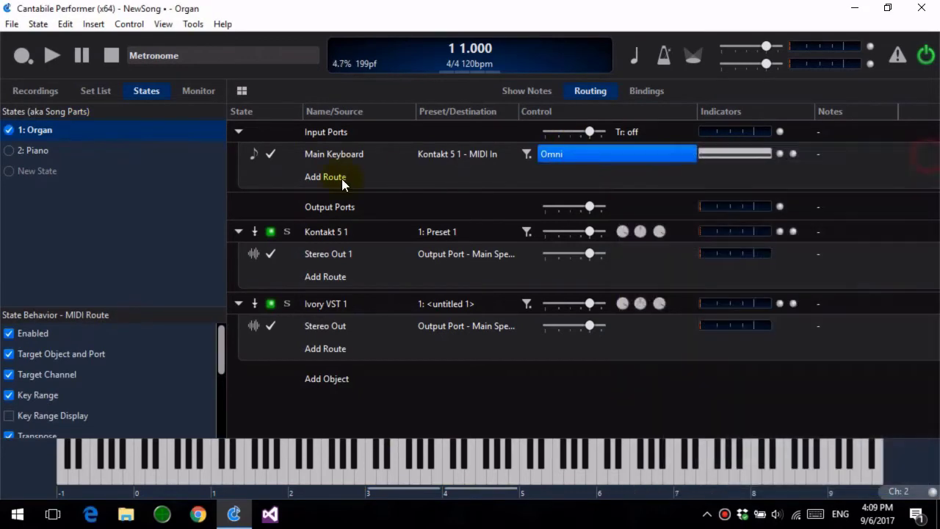
double_click(343, 232)
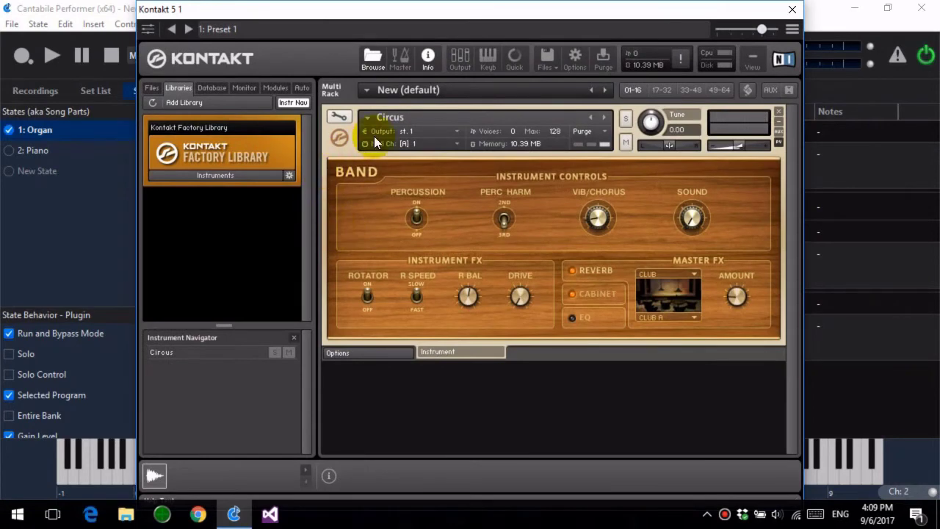
click(792, 9)
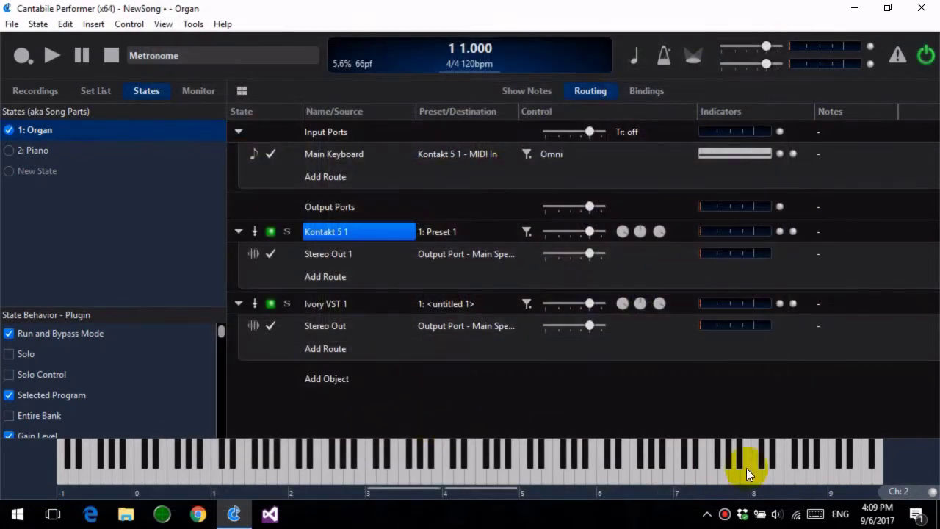
Step: Set the onscreen keyboard to MIDI Channel 1 and play test notes in the Organ and Piano states
click(917, 487)
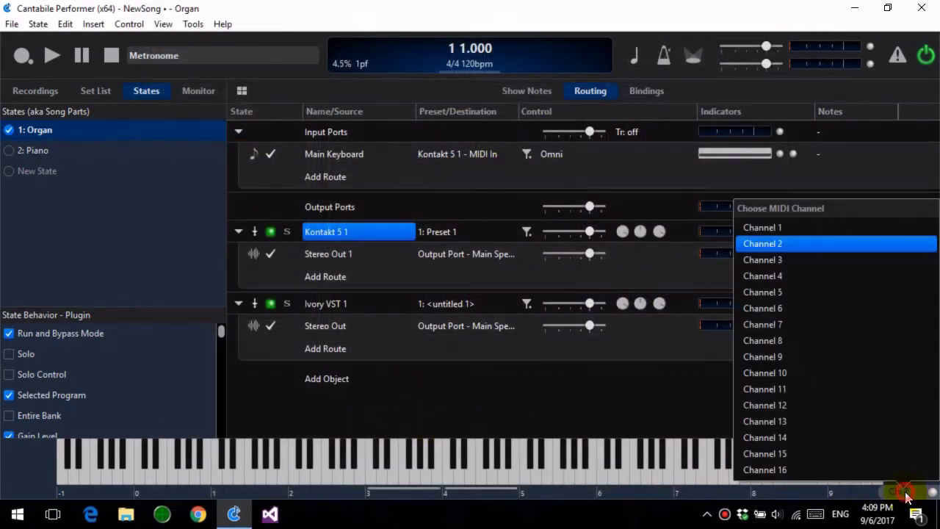
click(800, 229)
click(429, 467)
click(439, 458)
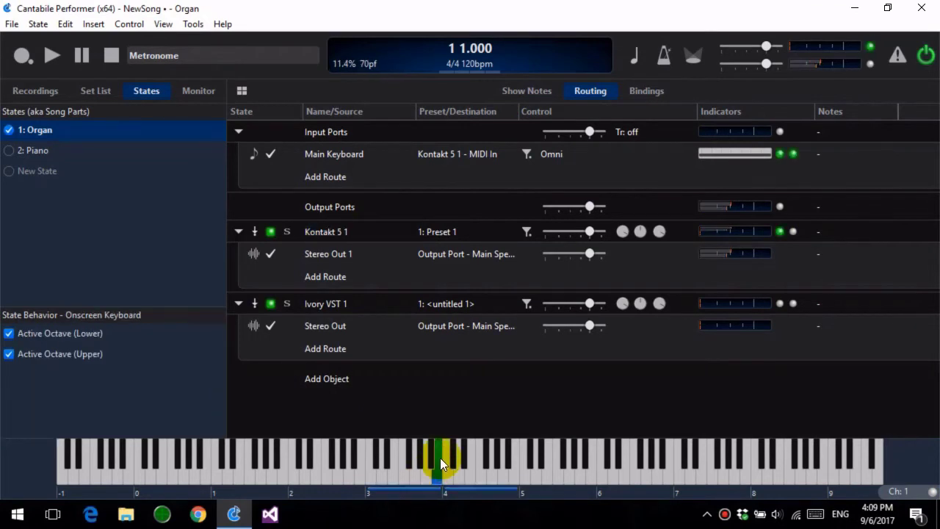
click(332, 303)
click(30, 151)
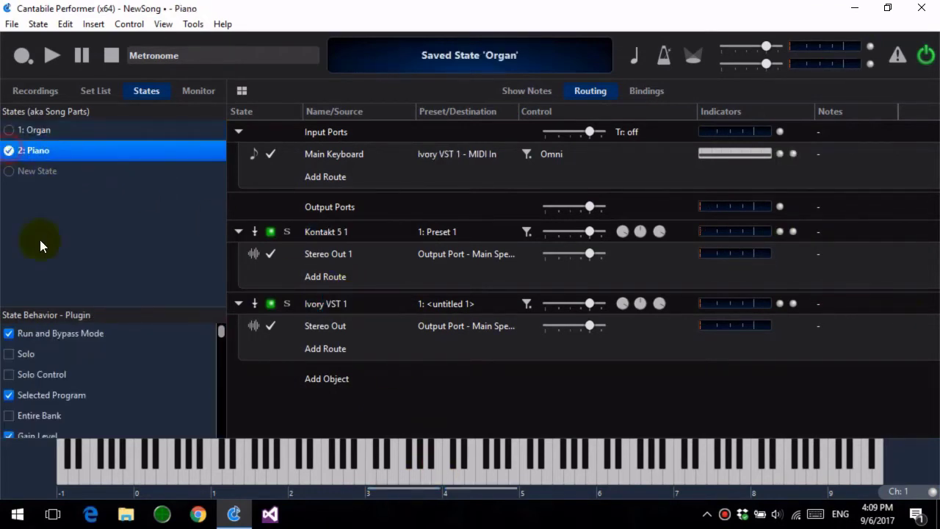
click(424, 453)
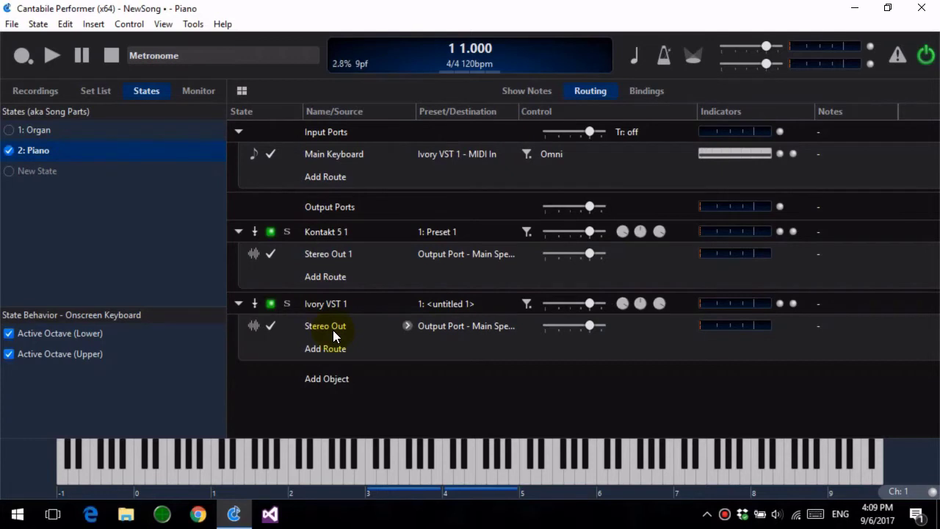
Step: Start a new song without saving the current one and add the Dexed plugin, using the search text "dex"
key(ctrl+n)
key(Return)
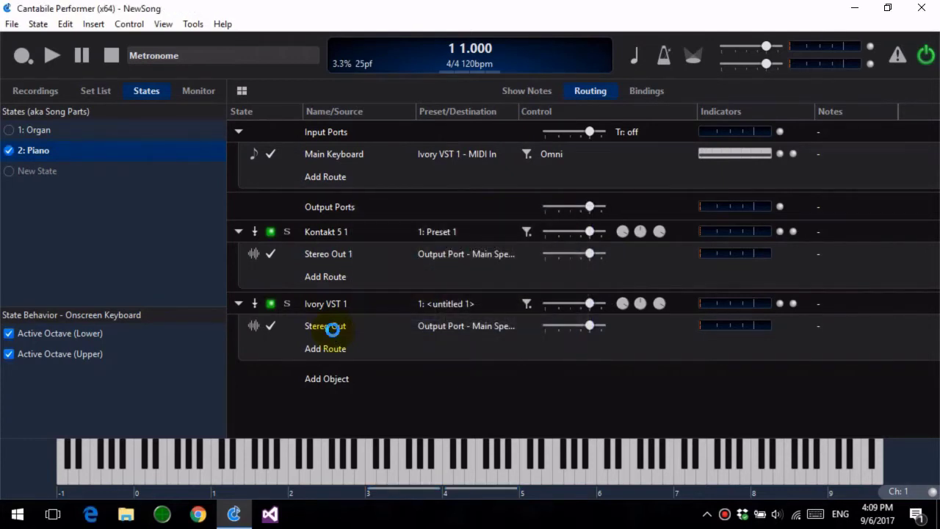
click(348, 214)
click(434, 208)
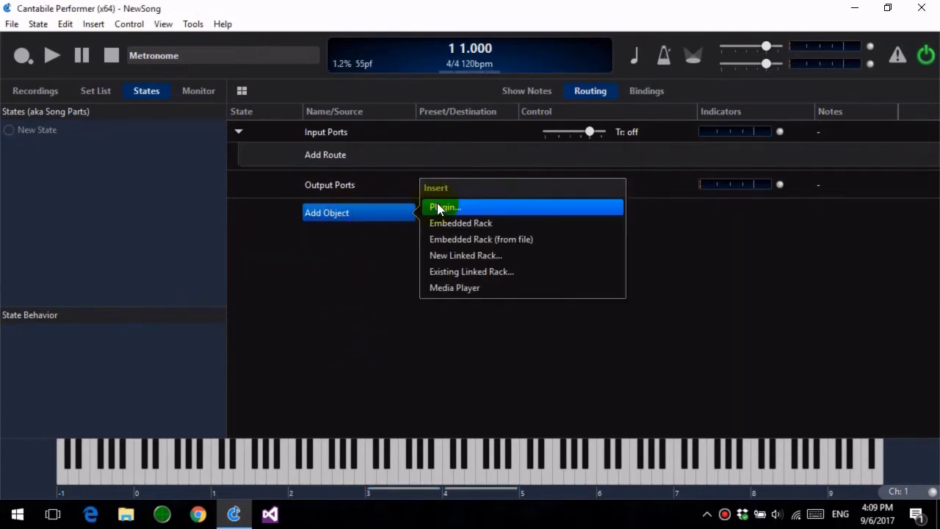
text(ded)
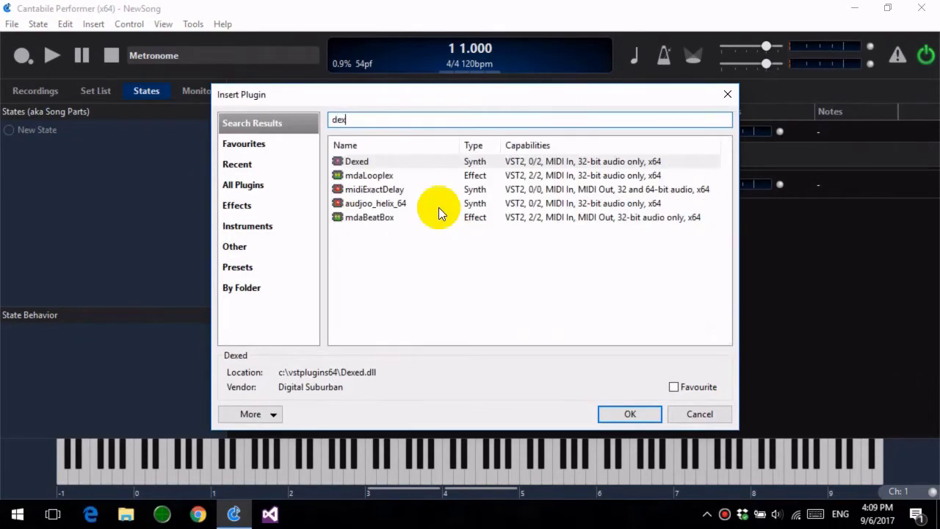
key(Return)
Step: Open the Dexed editor, select the preset 2: LAURIE, play test notes before and after the change, and close the editor
double_click(409, 232)
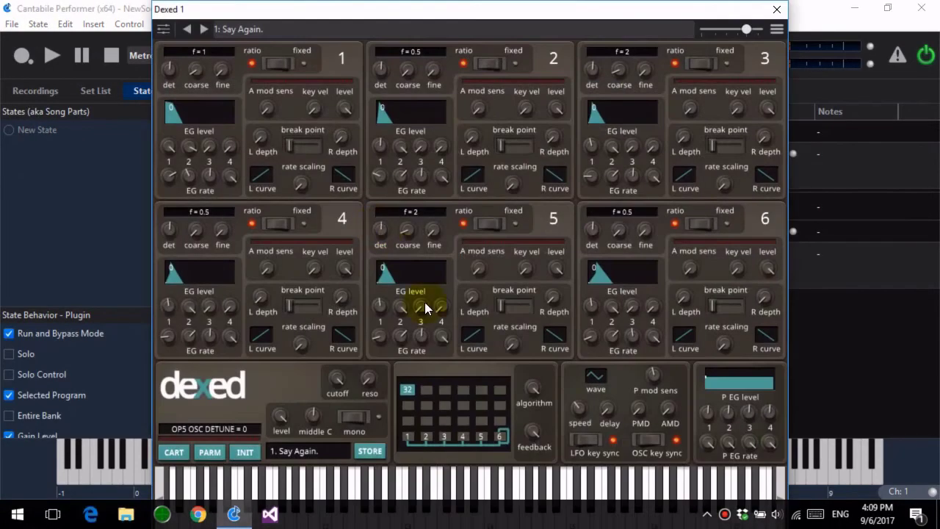
click(450, 490)
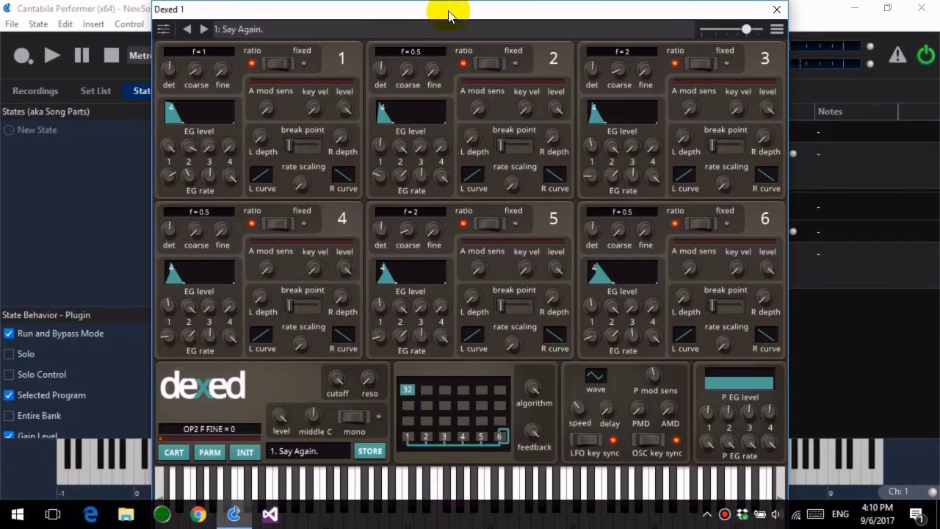
click(431, 29)
click(317, 87)
click(476, 481)
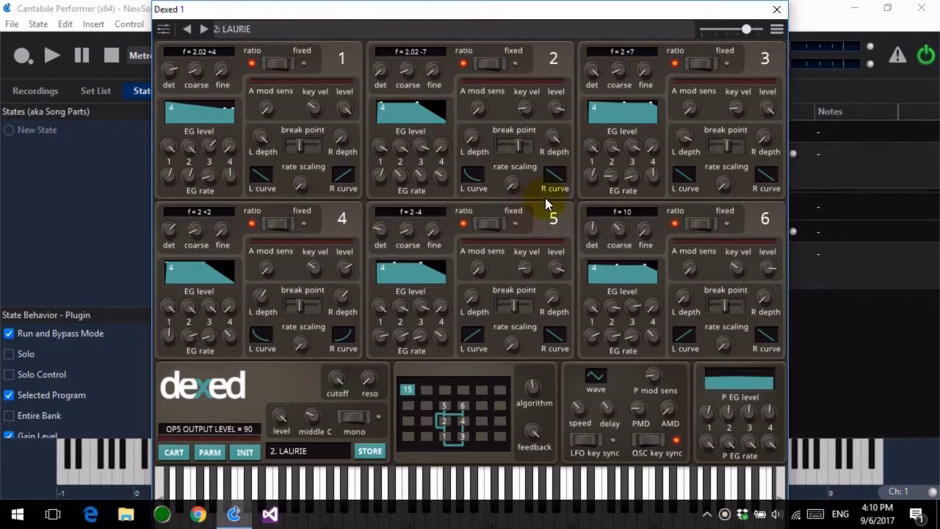
click(777, 11)
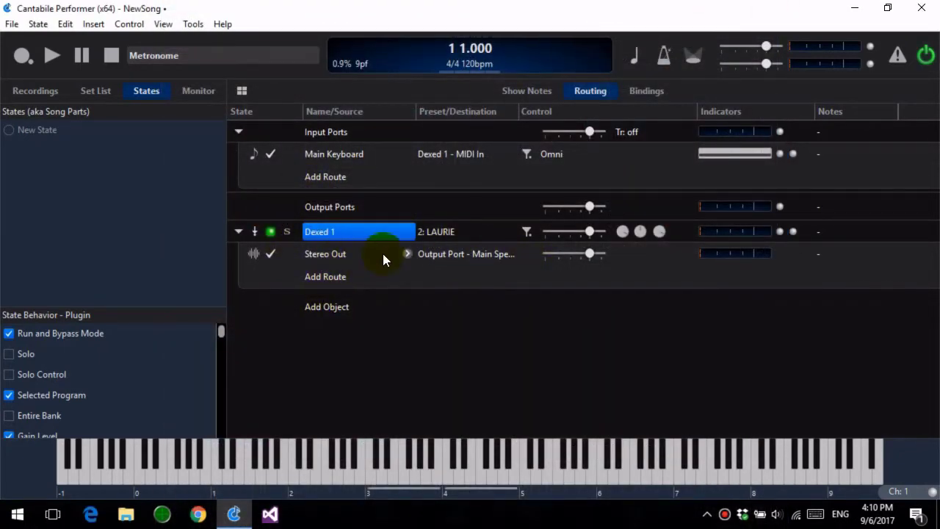
Step: Start a new song without saving the Dexed song and add the Omnisphere plugin, using the search text "omni"
key(ctrl+n)
click(456, 312)
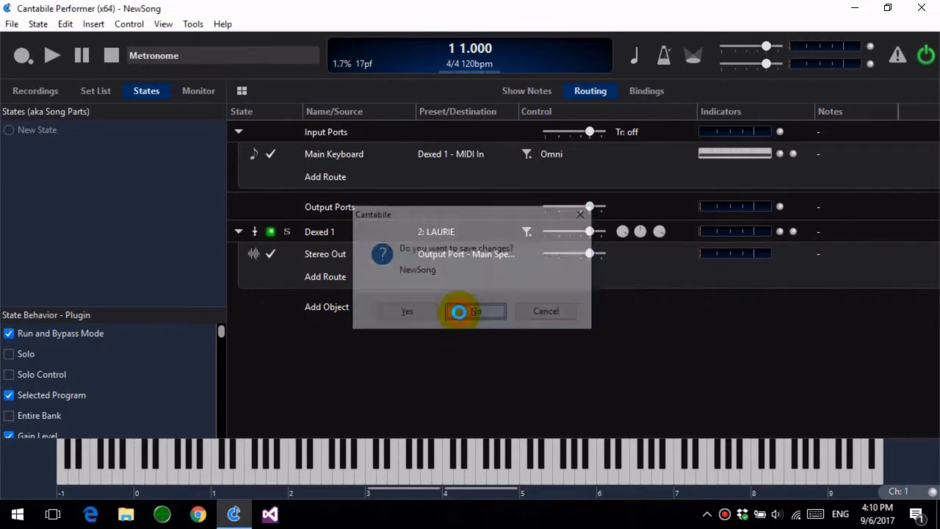
click(345, 213)
click(450, 207)
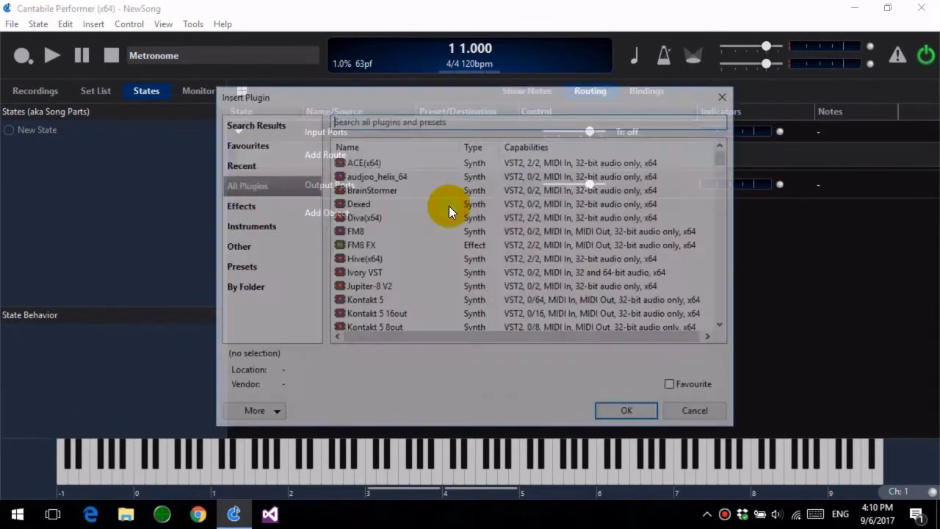
text(omni)
key(Return)
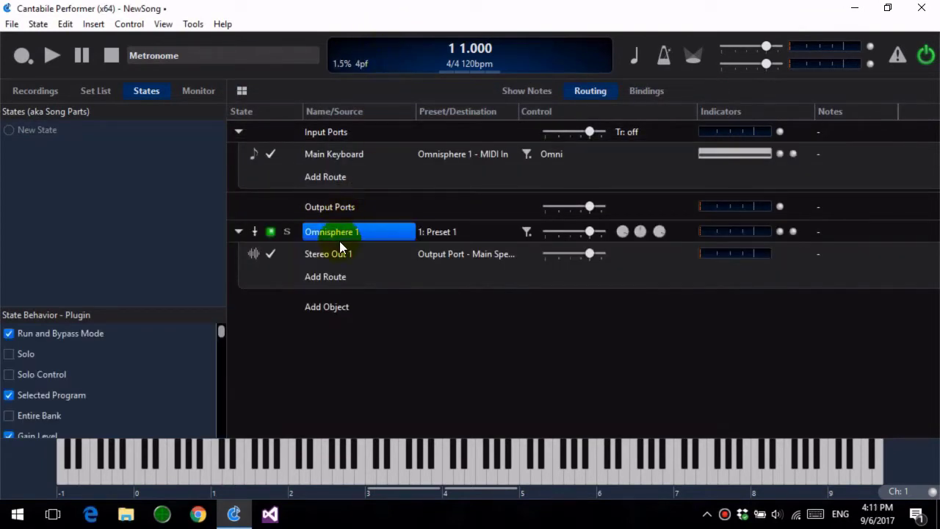
Step: Load the Cheese Bells patch from the Bells and Vibes category in the Omnisphere editor, close the editor and play a test note
click(339, 232)
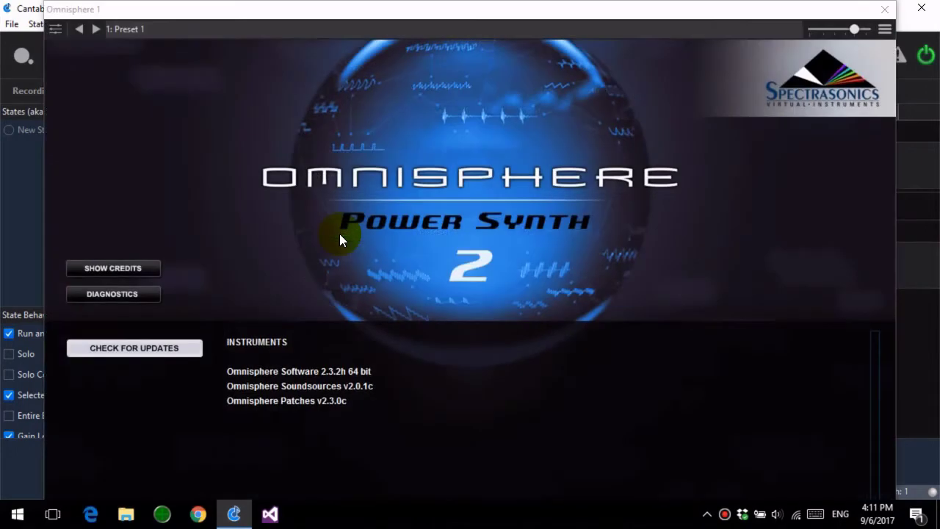
click(395, 205)
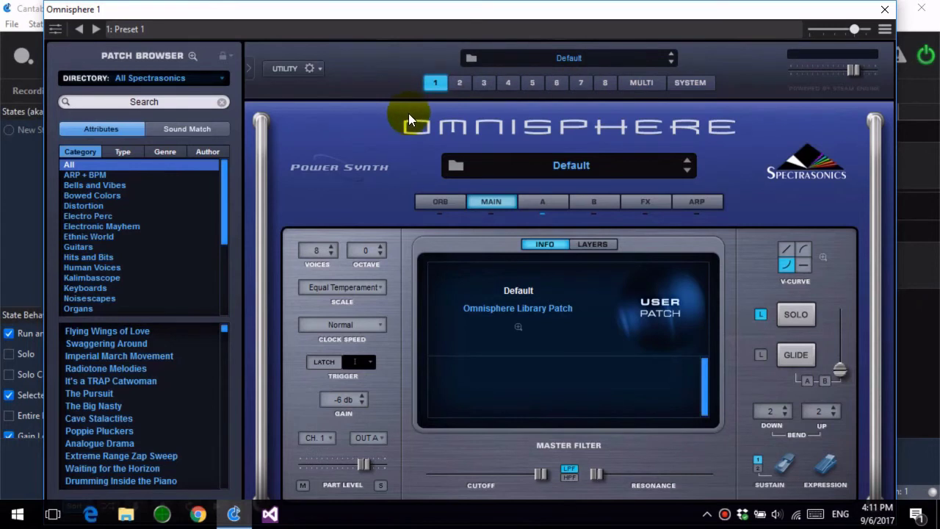
click(110, 185)
click(132, 357)
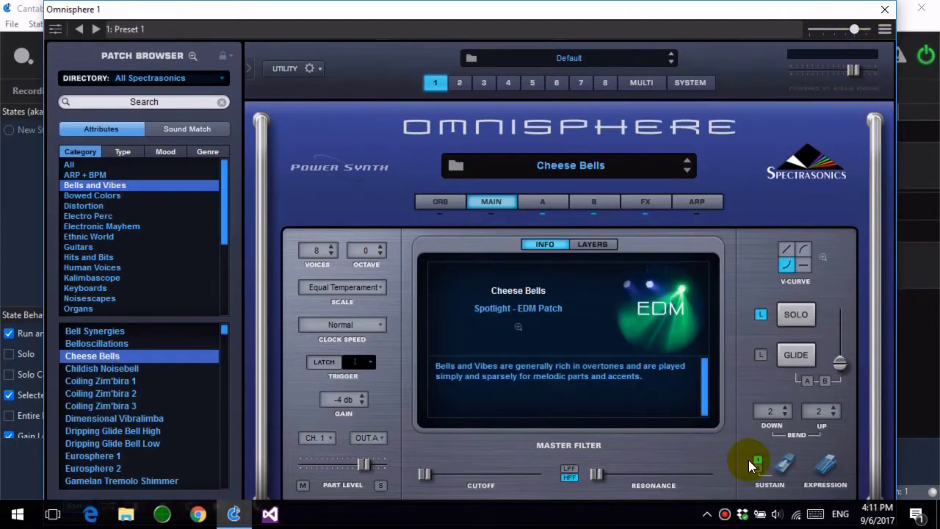
drag(651, 6, 729, 28)
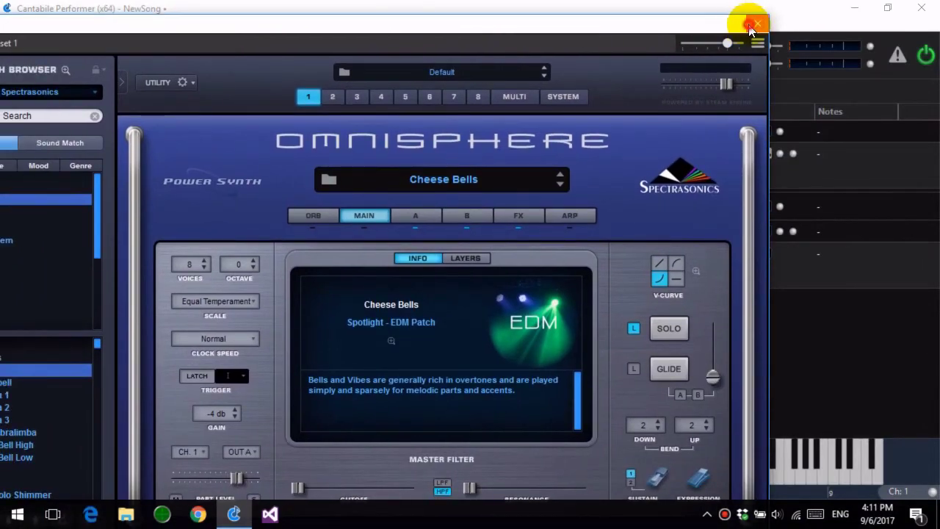
click(757, 24)
click(494, 466)
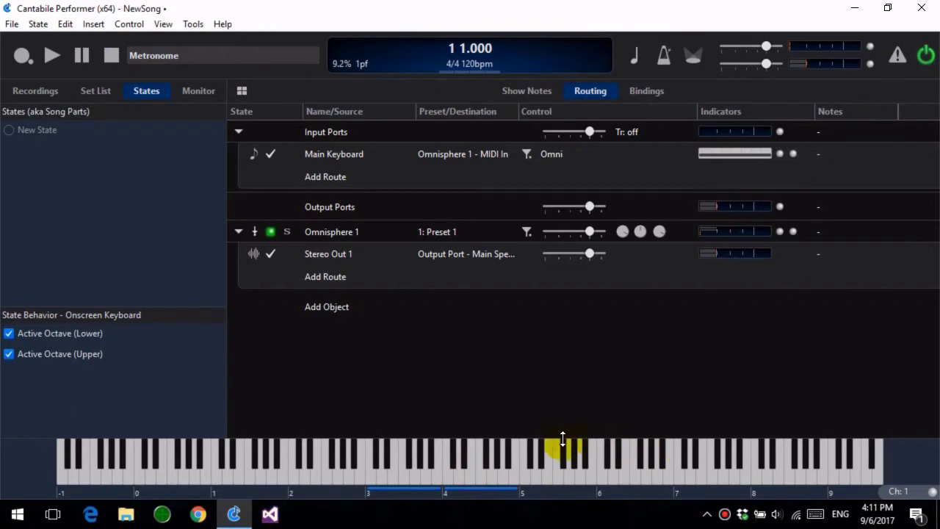
Step: Play a test note, load the Rhodesy Guitaret patch from the Keyboards category into Omnisphere part 2, and close the editor
click(514, 457)
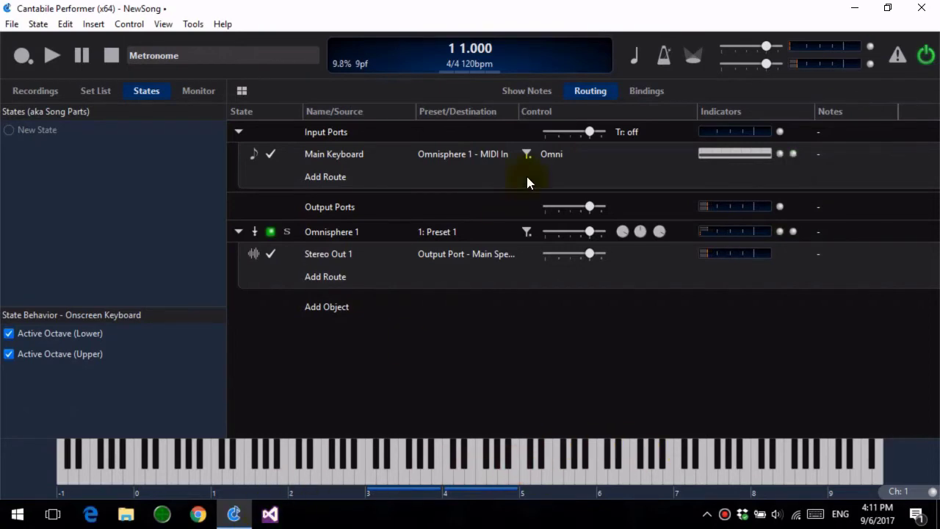
double_click(330, 230)
click(413, 82)
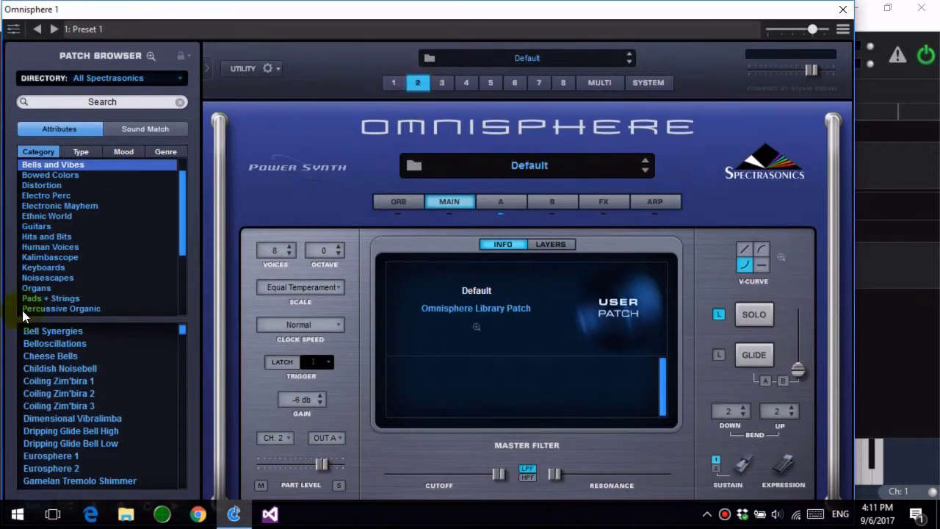
click(67, 277)
click(65, 267)
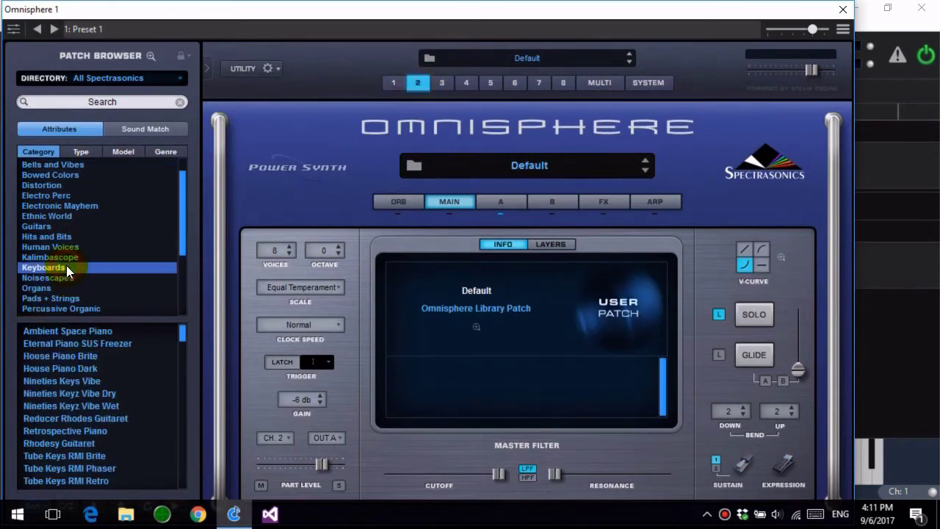
click(95, 444)
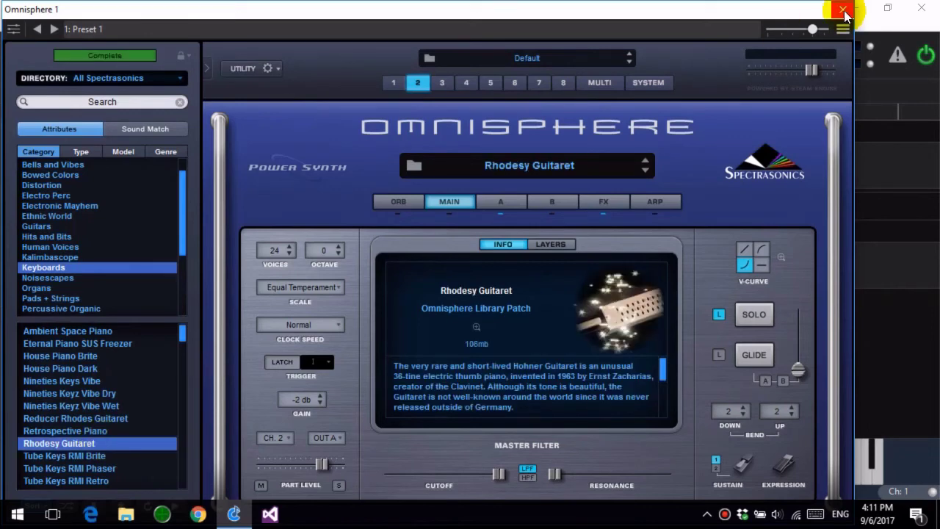
click(842, 10)
Step: Play test notes on channel 1, switch the onscreen keyboard to MIDI channel 2, and play more notes
click(495, 464)
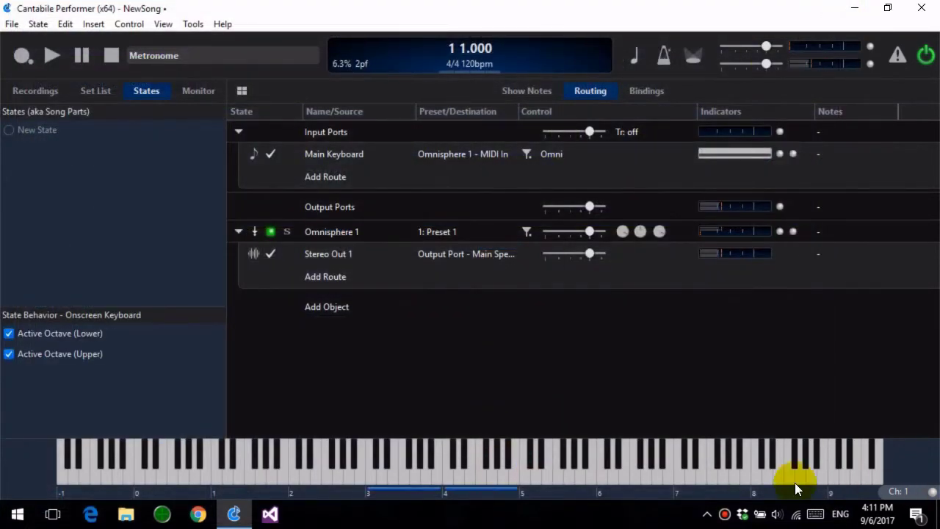
click(504, 463)
click(903, 491)
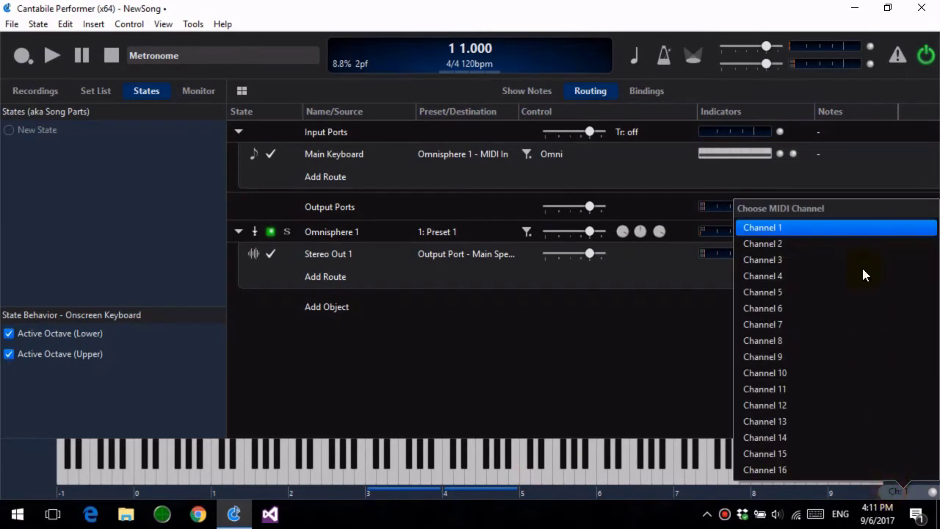
click(849, 243)
click(451, 464)
click(491, 474)
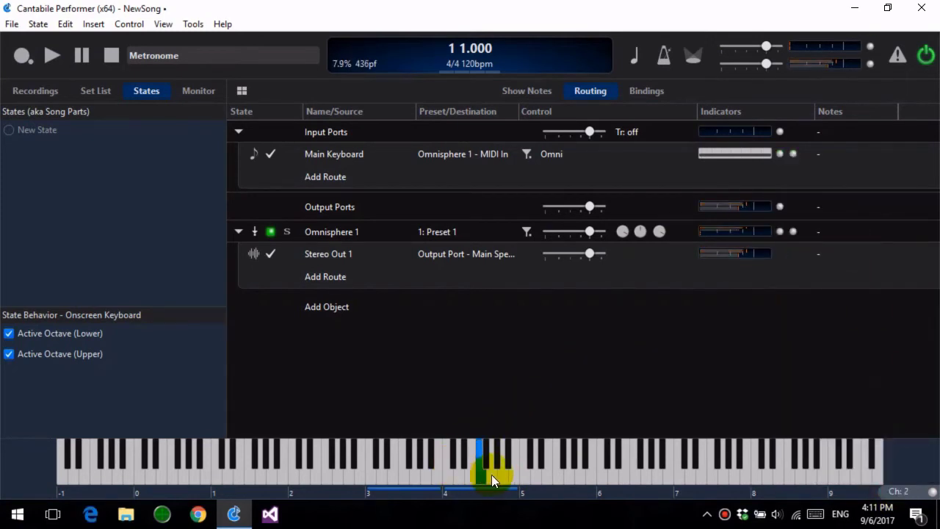
click(500, 473)
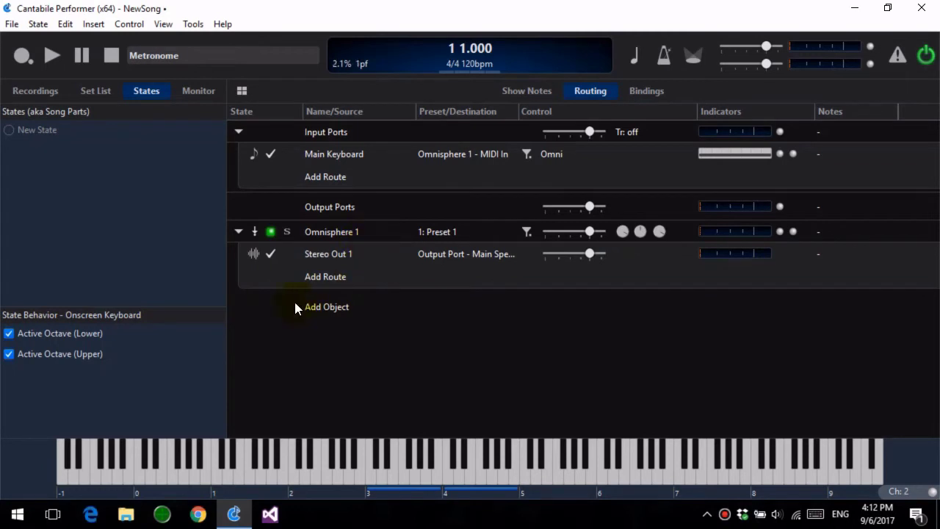
Step: Delete the Omnisphere plugin from the song and add Kontakt 5, using the search text "kont"
click(345, 234)
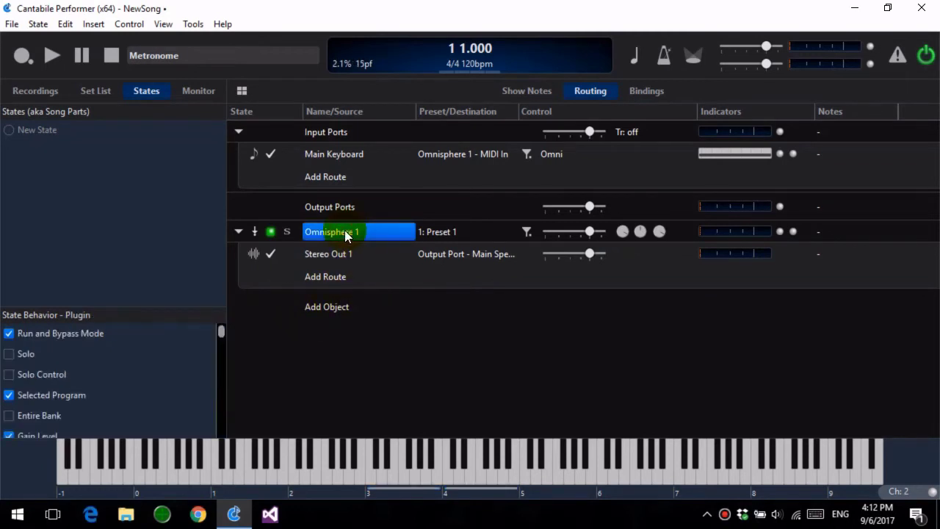
key(Delete)
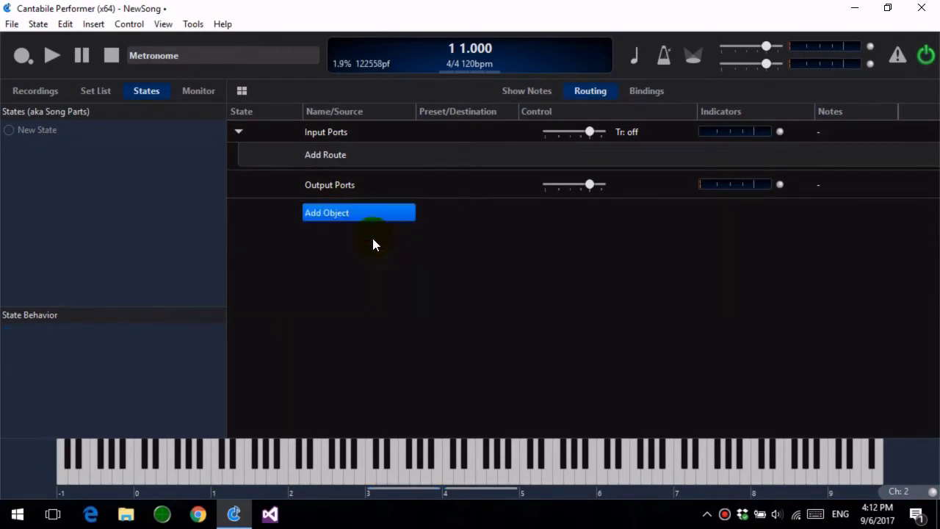
click(367, 214)
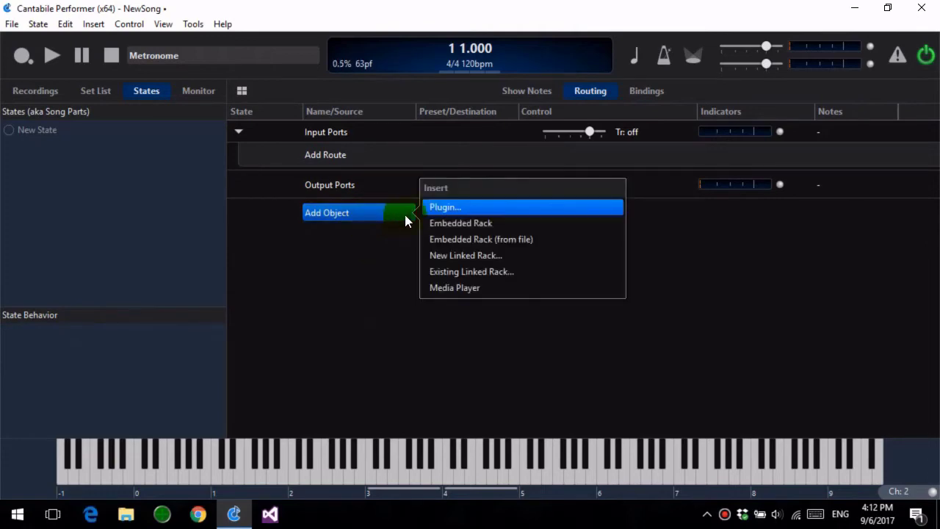
right_click(431, 211)
text(kont)
key(Return)
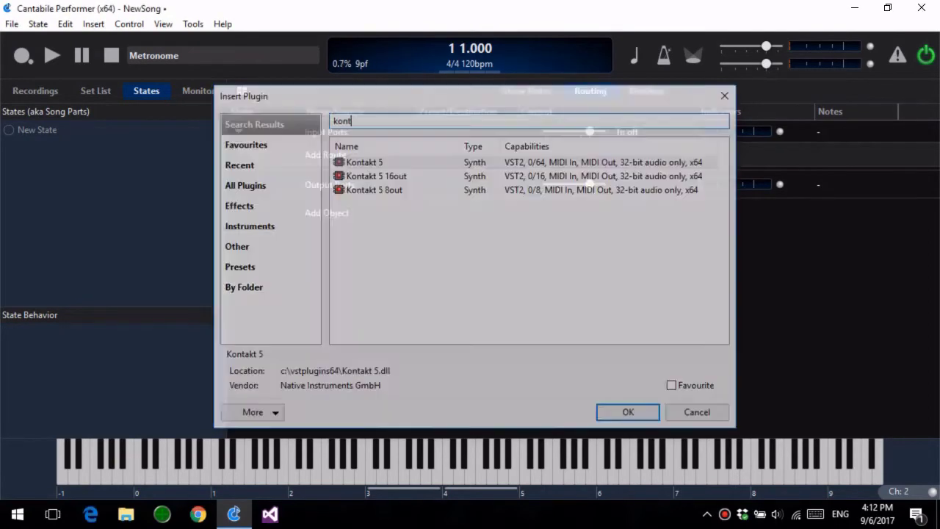
Step: Open the Kontakt editor, create a new instrument bank and expand it to show its program slots
double_click(388, 231)
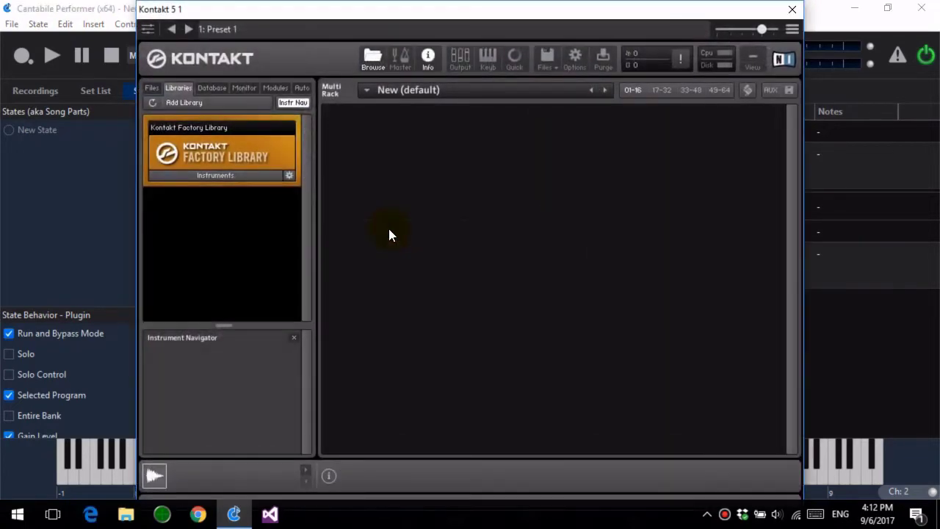
click(552, 67)
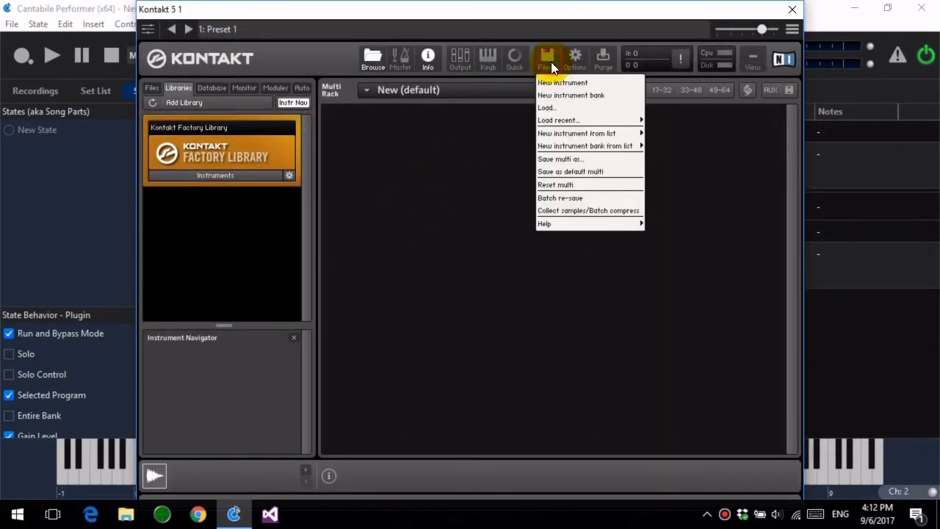
click(579, 97)
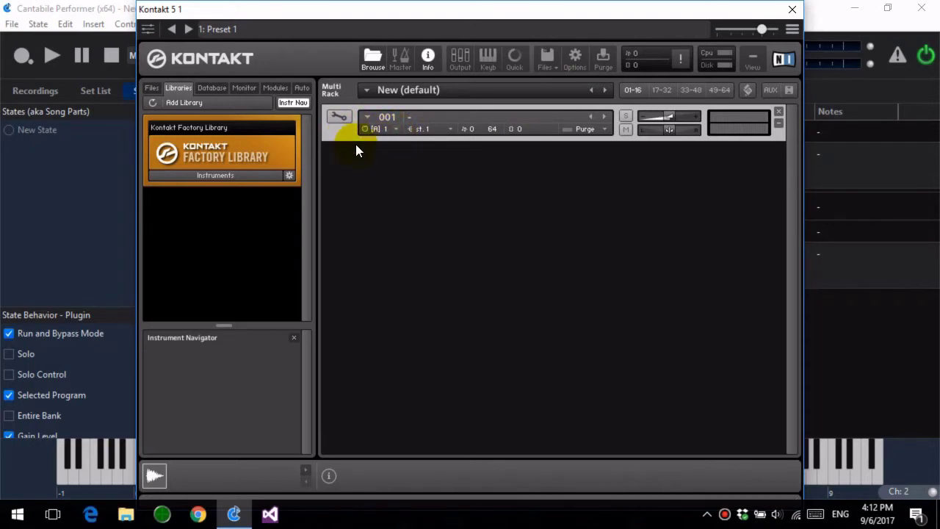
click(340, 119)
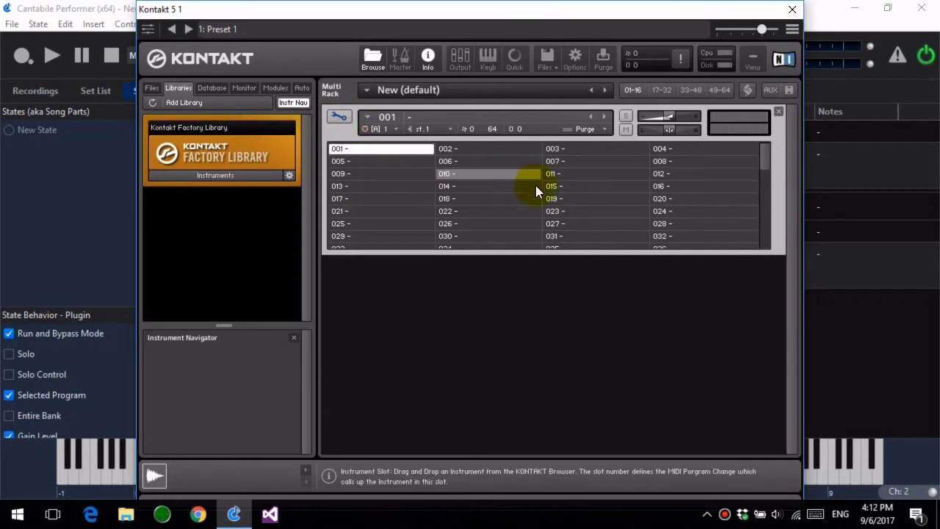
mouse_move(765, 157)
mouse_down()
mouse_move(769, 250)
mouse_move(767, 146)
mouse_up()
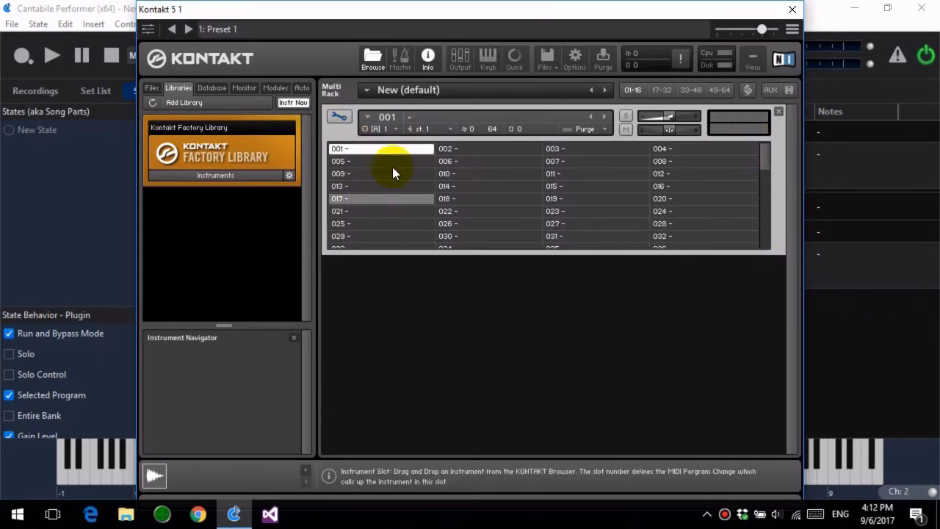
Step: Load Circus.nki from 4 - Organ into bank slot 002 and Grand Piano.nki from 2 - Acoustic Pianos into slot 001, and close the editor
click(251, 176)
drag(200, 249, 480, 151)
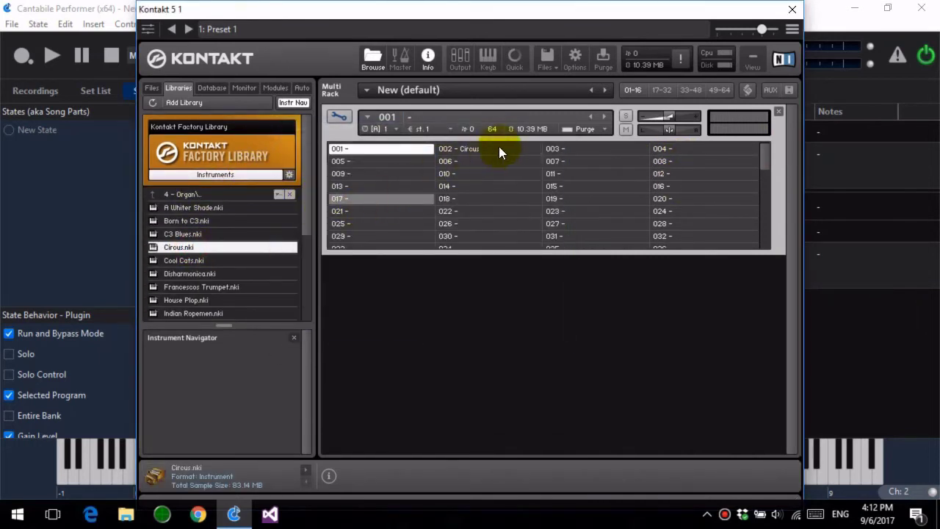
click(193, 195)
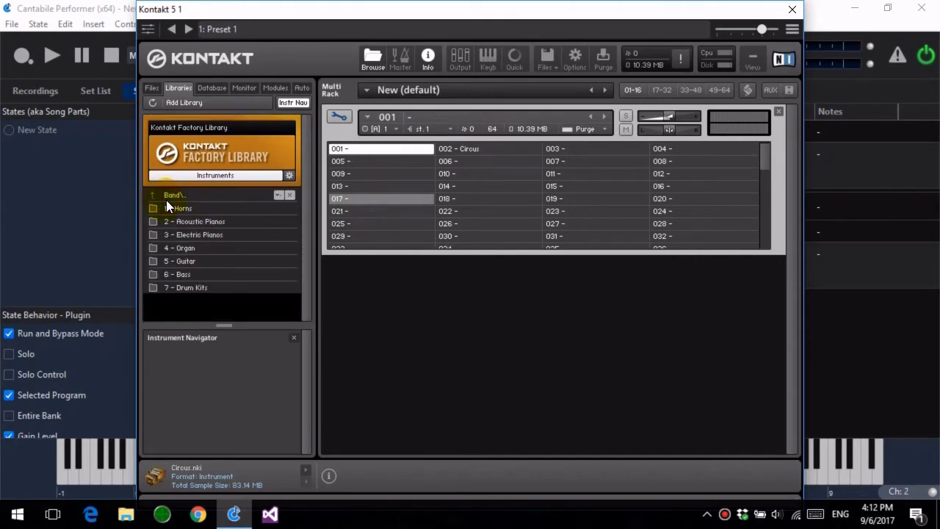
double_click(193, 221)
drag(196, 208, 364, 149)
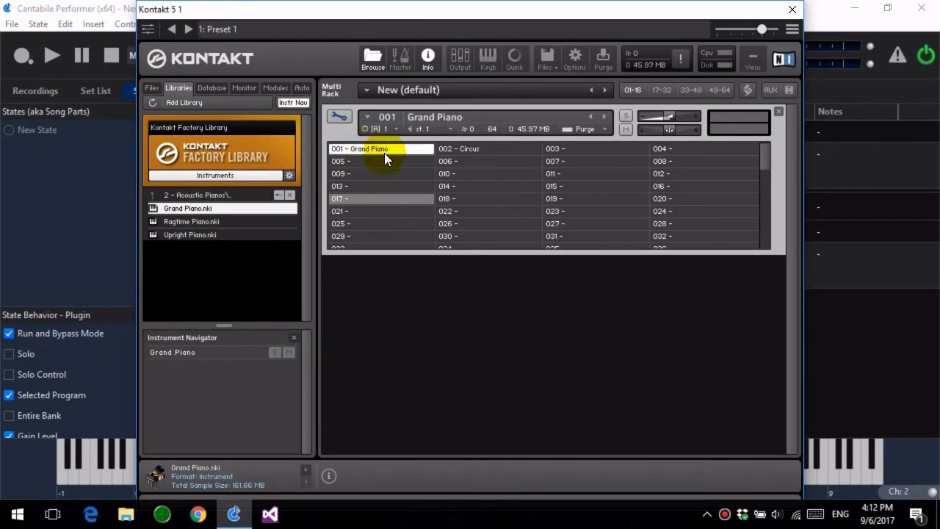
click(792, 10)
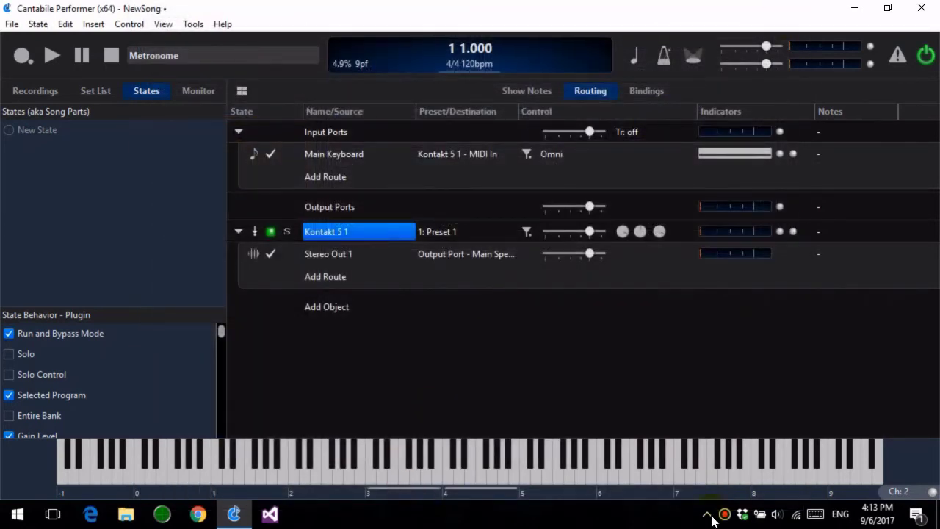
Step: Set the onscreen keyboard to MIDI channel 1 and play test notes through Kontakt
click(898, 490)
click(830, 231)
drag(414, 467, 439, 471)
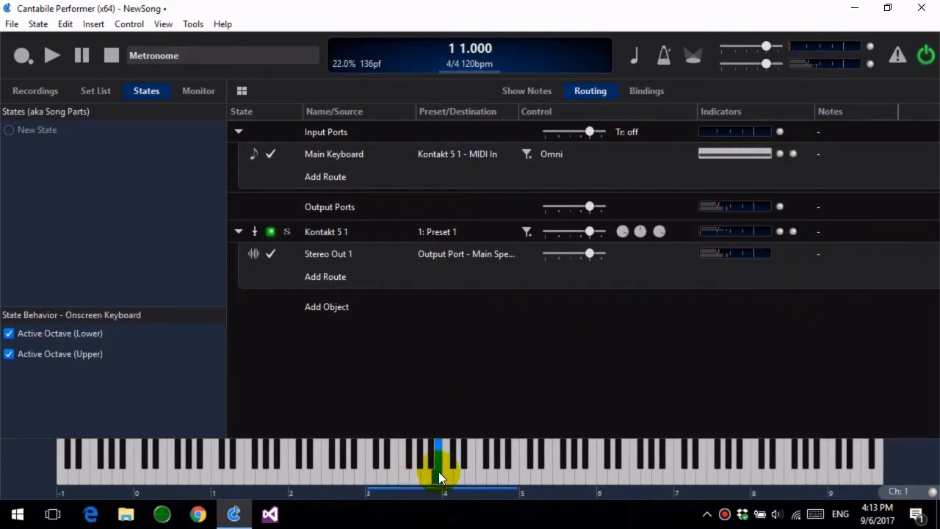
Step: Send program change 2 to Kontakt with a quick action and play test notes
click(353, 231)
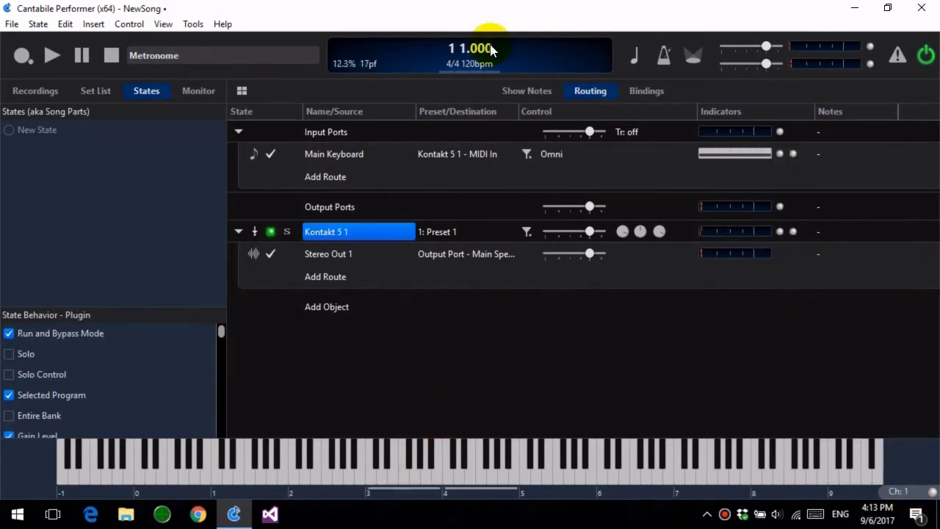
key(2)
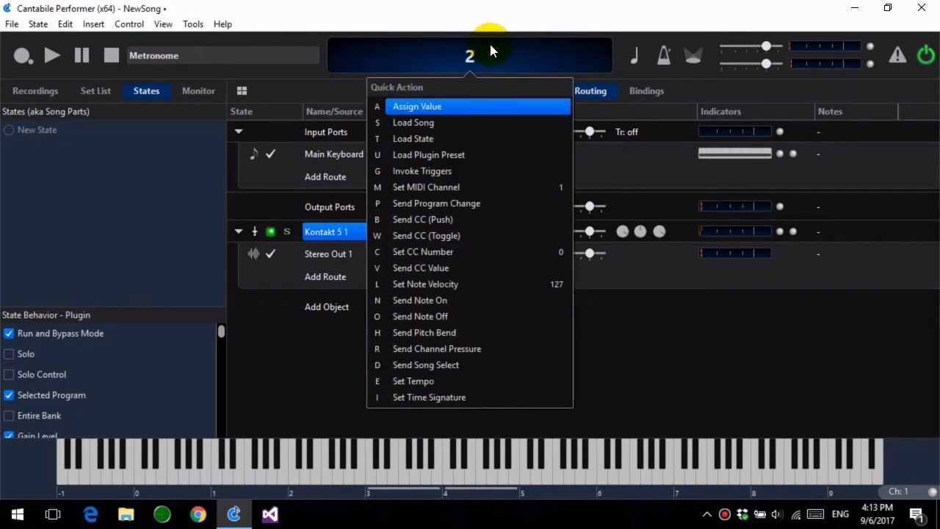
key(Down)
key(Down)
key(Down)
key(Down)
key(Down)
key(Down)
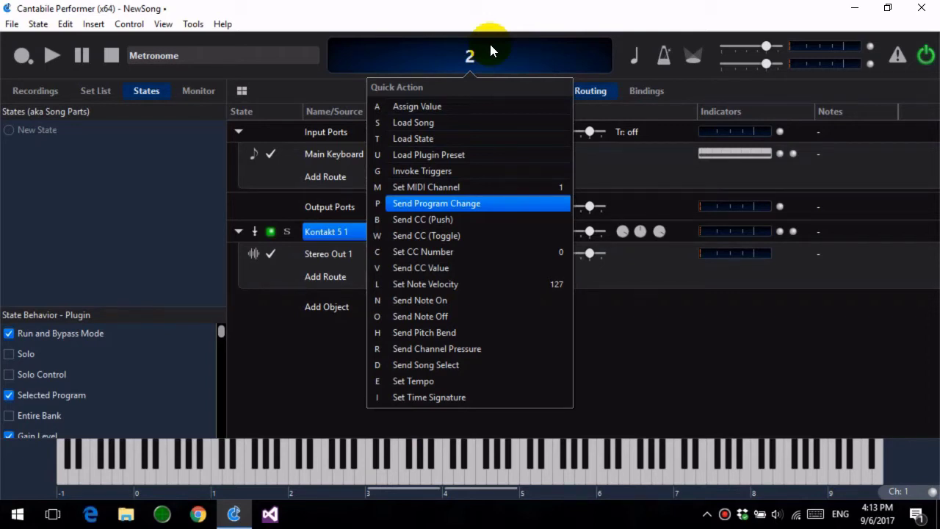
key(Return)
mouse_move(430, 461)
mouse_down()
mouse_move(430, 472)
mouse_move(448, 467)
mouse_move(437, 470)
mouse_up()
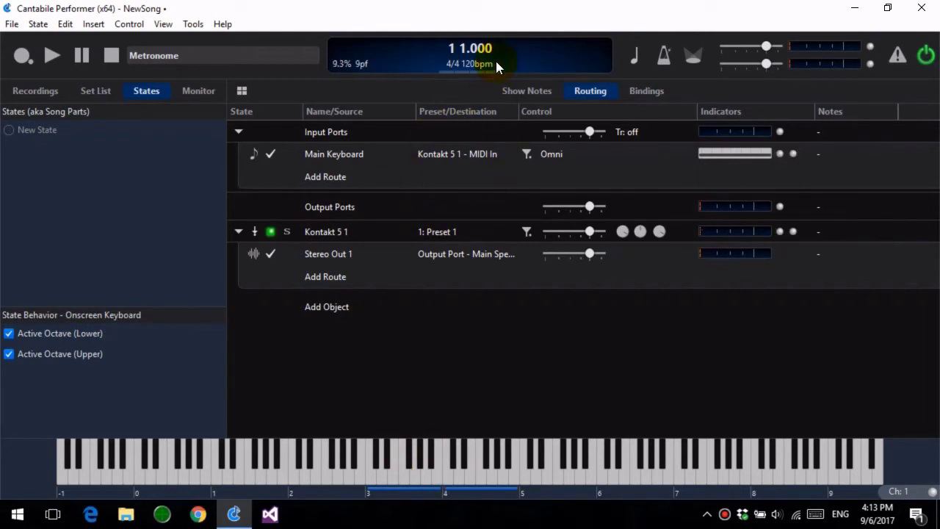
Step: Send program change 1 to Kontakt with a quick action and play test notes
click(494, 366)
key(1)
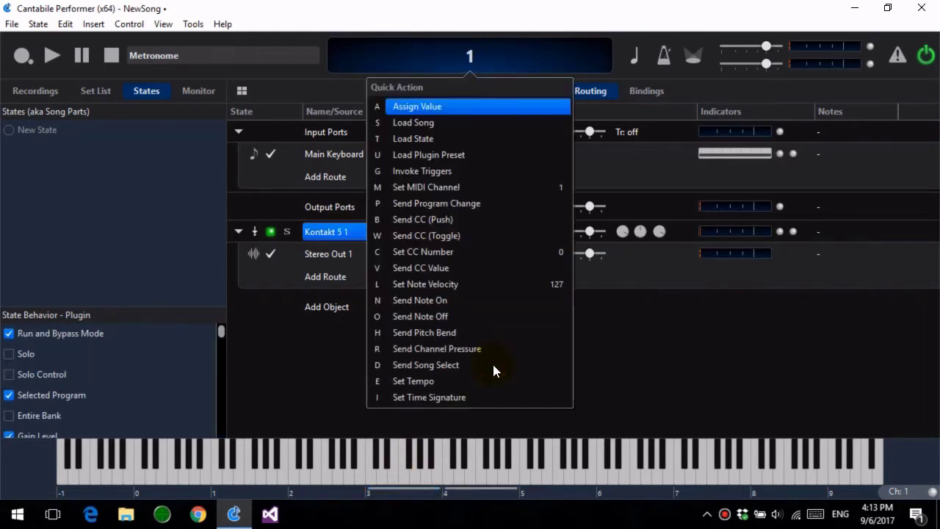
key(p)
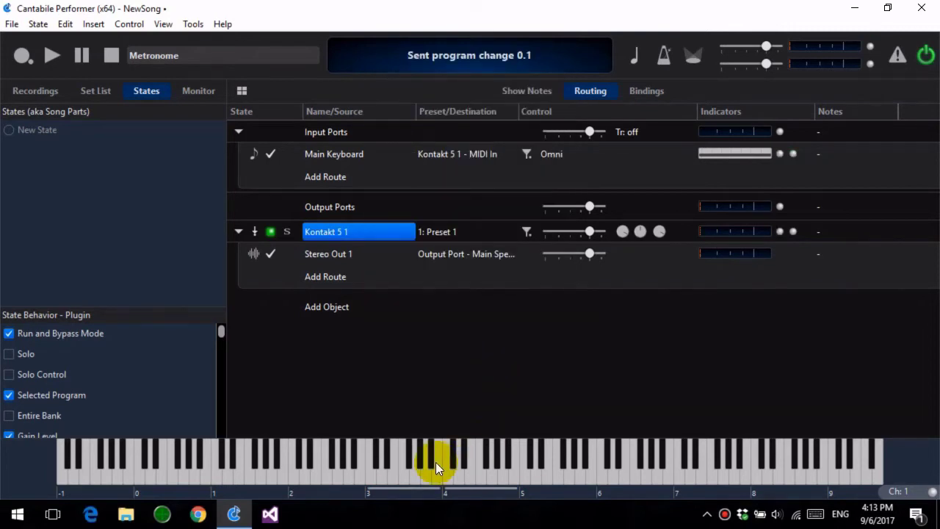
mouse_move(450, 474)
mouse_down()
mouse_move(420, 476)
mouse_move(443, 475)
mouse_up()
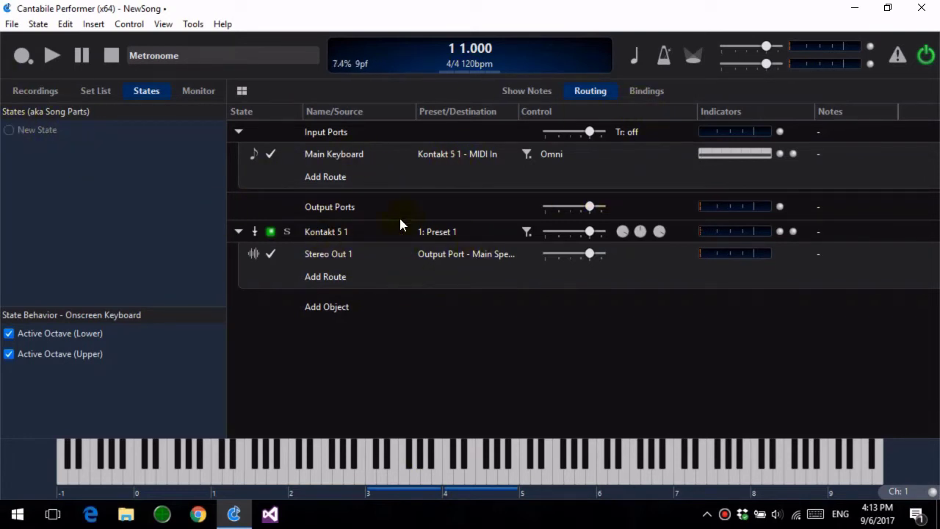
Step: Create two song states named Piano, with program number 1, and Organ, with program number 2
click(8, 131)
text(Piano)
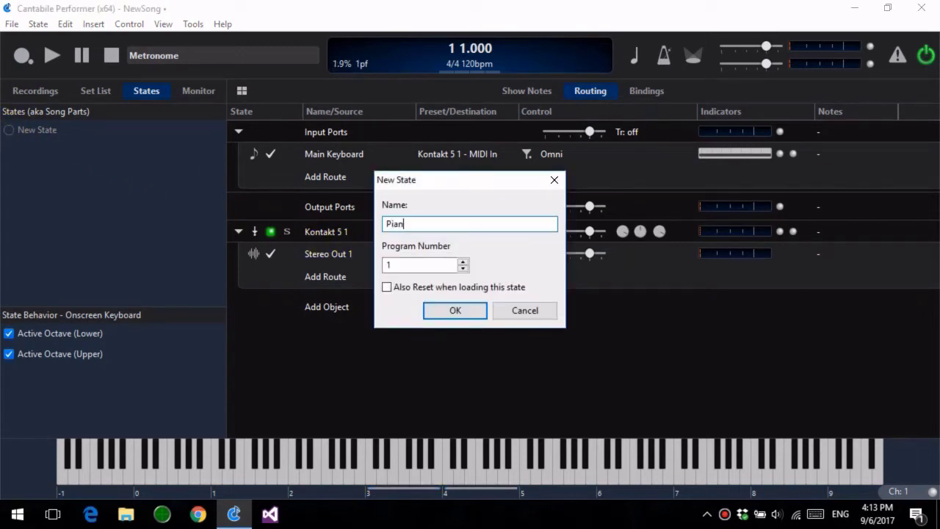
key(Return)
click(10, 151)
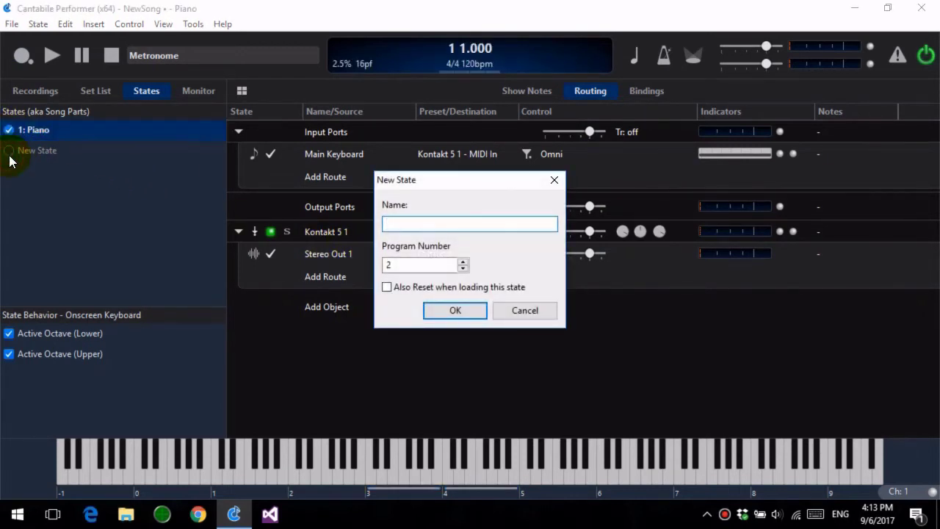
text(Organ)
key(Return)
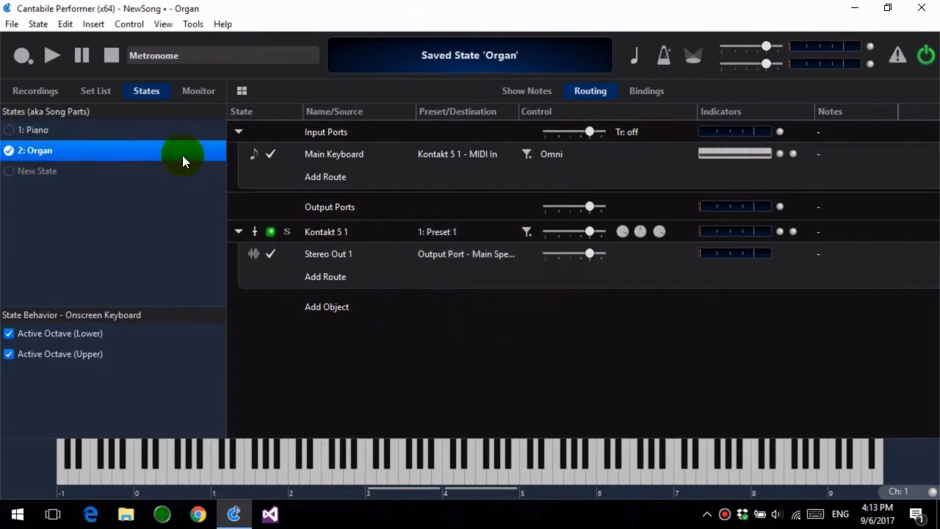
Step: In the Piano state, add a binding that uses Song States as its source with the On Load trigger
click(646, 91)
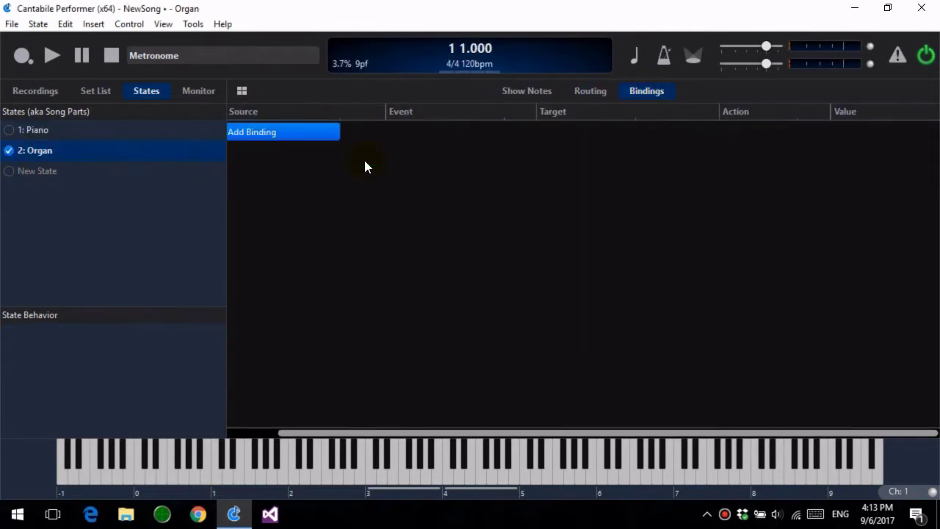
drag(403, 431, 323, 431)
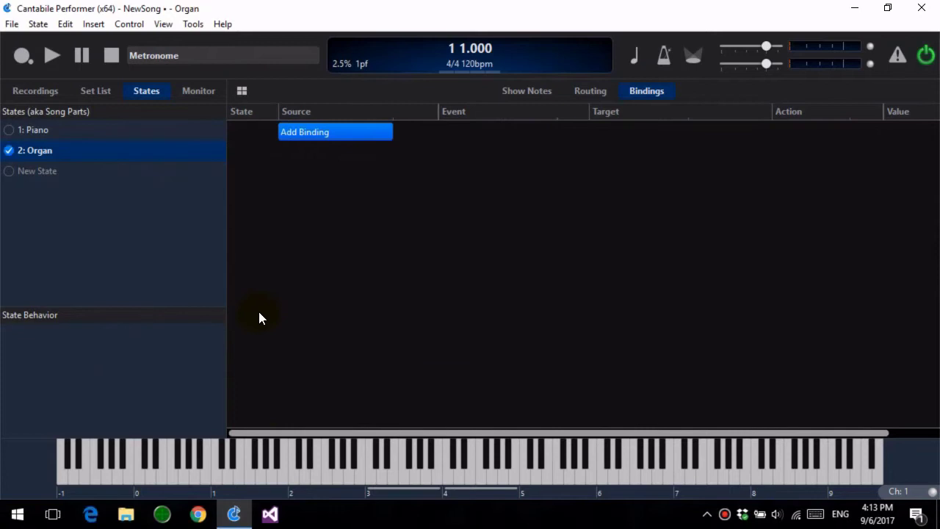
click(22, 130)
click(326, 133)
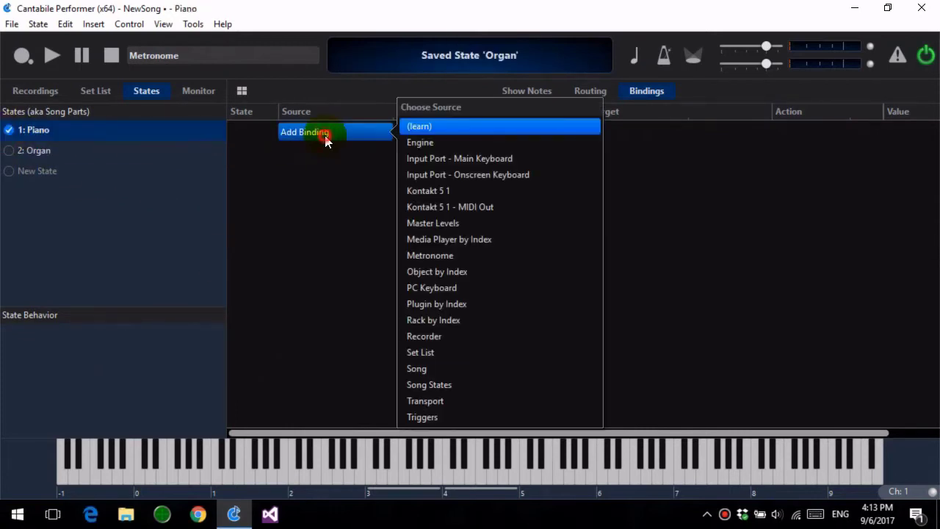
click(452, 384)
click(405, 133)
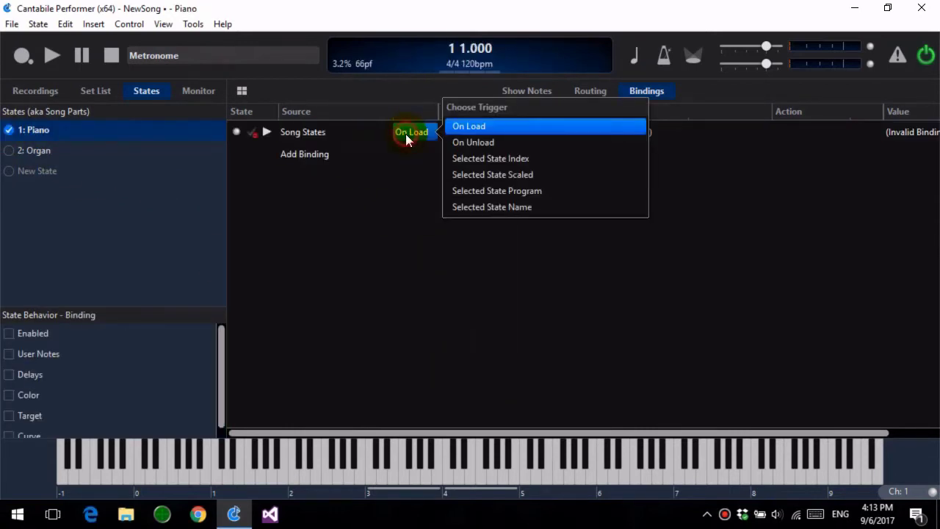
click(405, 134)
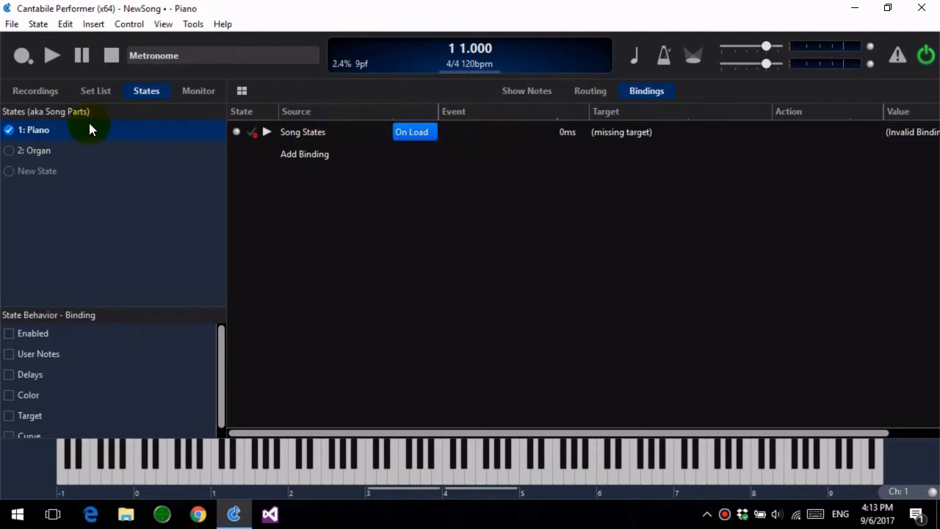
Step: Point the binding at Kontakt 5 1 - MIDI In with a Program Change action and value 1
click(646, 132)
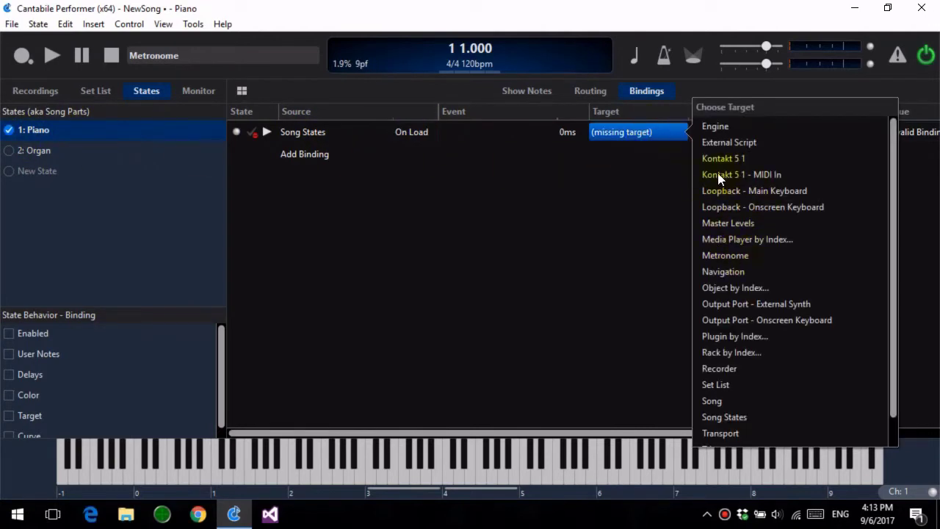
click(772, 176)
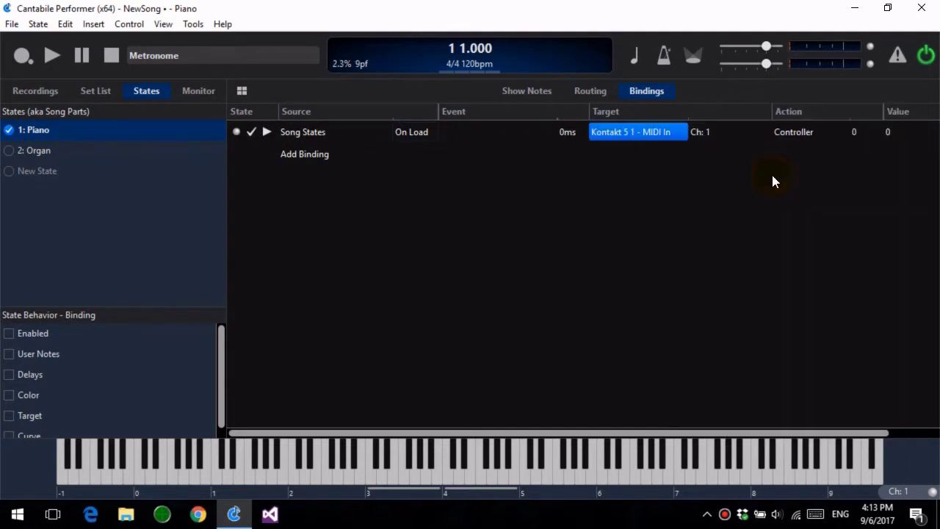
click(793, 131)
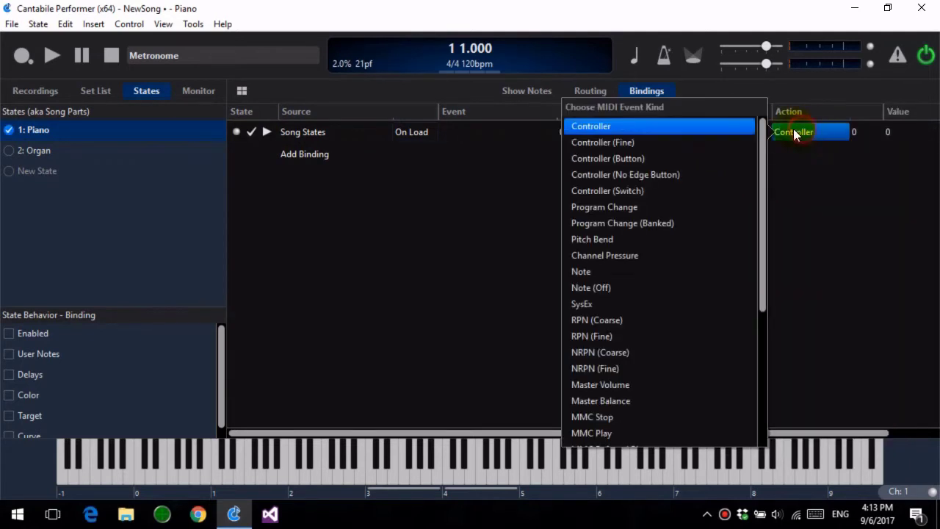
click(653, 209)
click(897, 132)
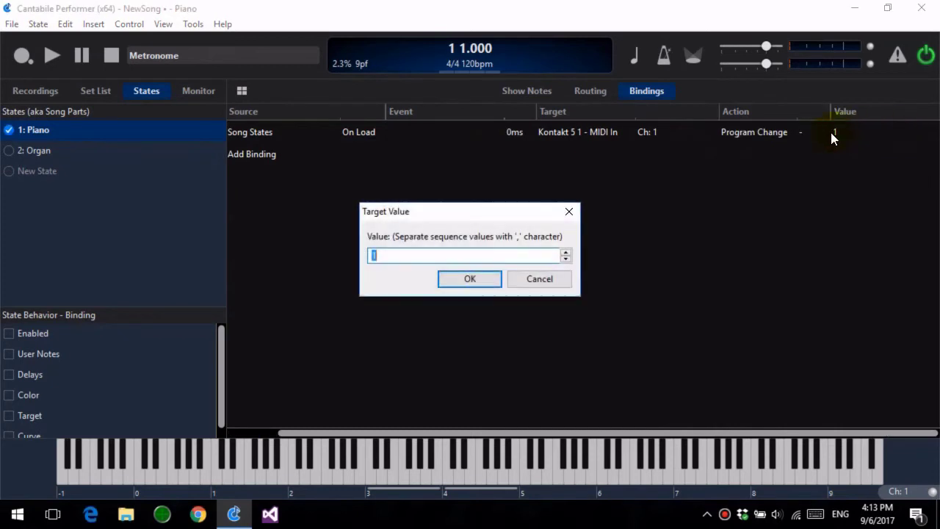
click(527, 278)
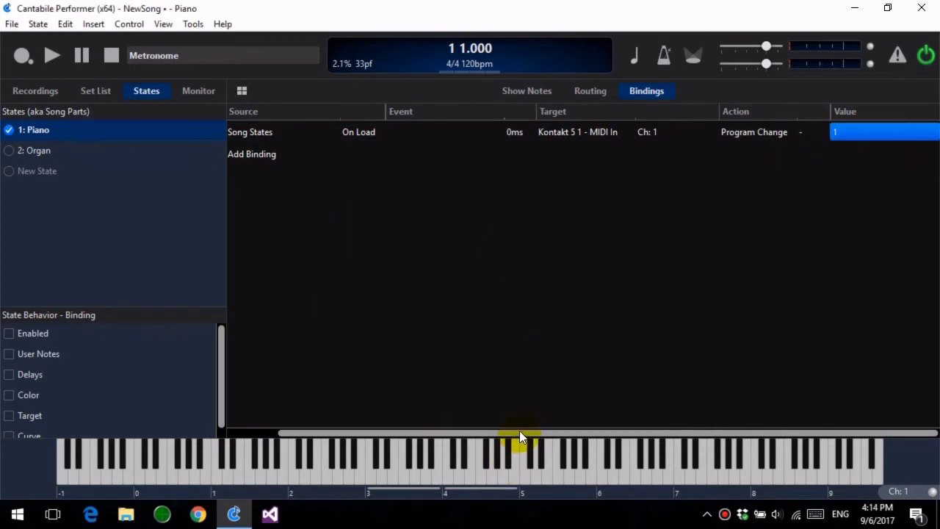
drag(520, 433, 428, 433)
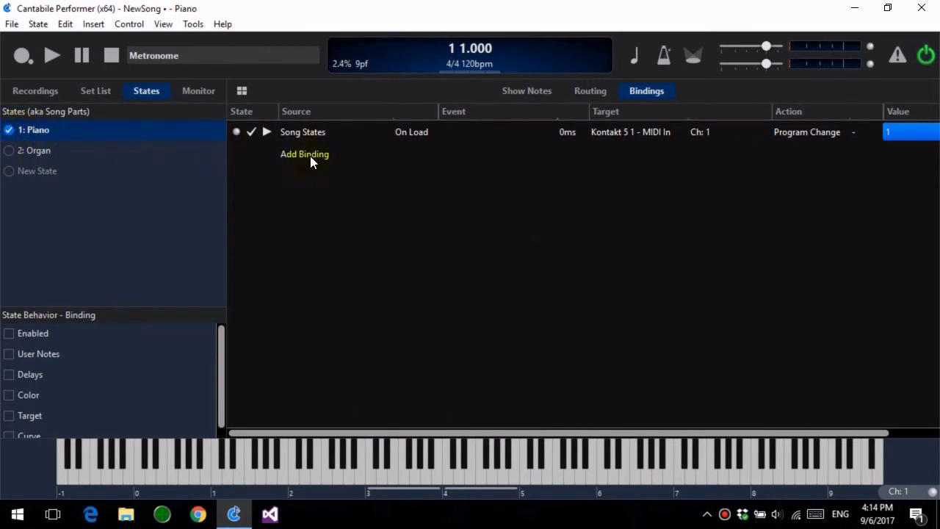
Step: Include Target in the binding's state behavior and set its program change value to 2 for the Organ state
mouse_move(588, 111)
mouse_down()
mouse_move(570, 112)
mouse_move(588, 114)
mouse_up()
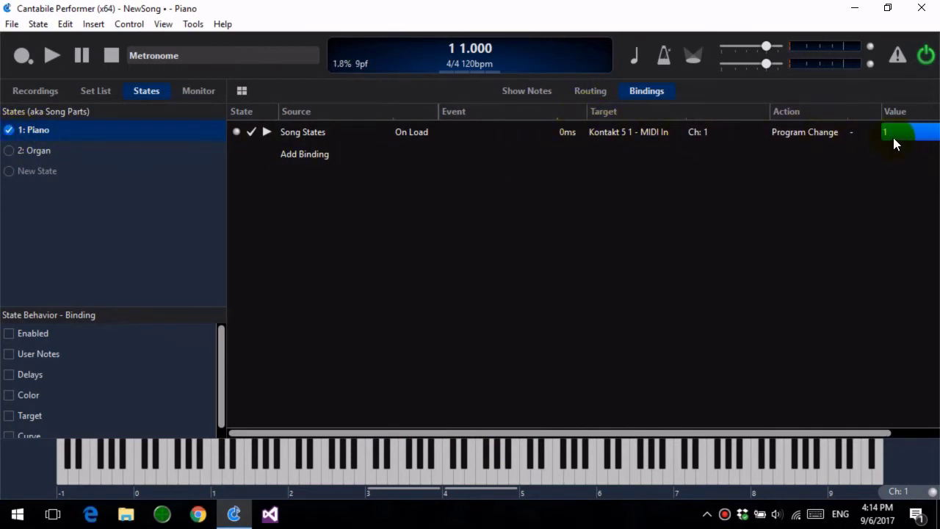
click(10, 416)
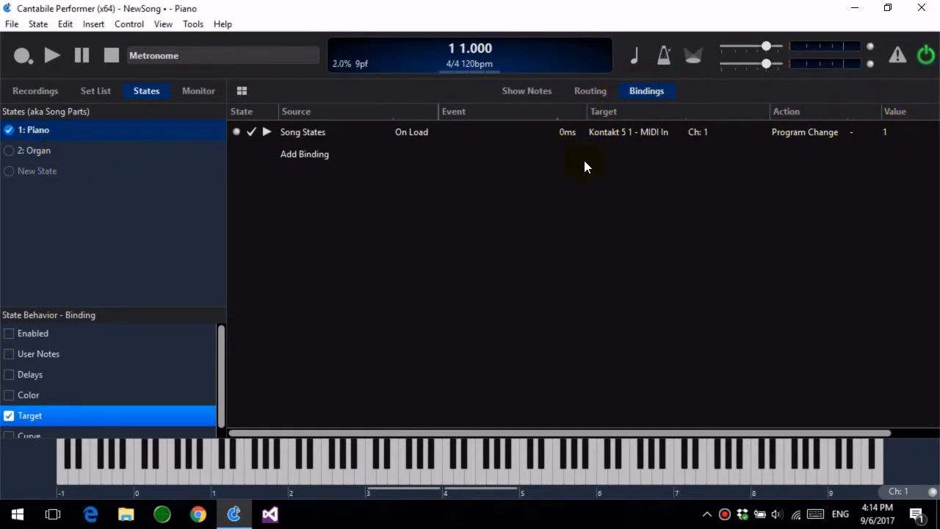
click(17, 150)
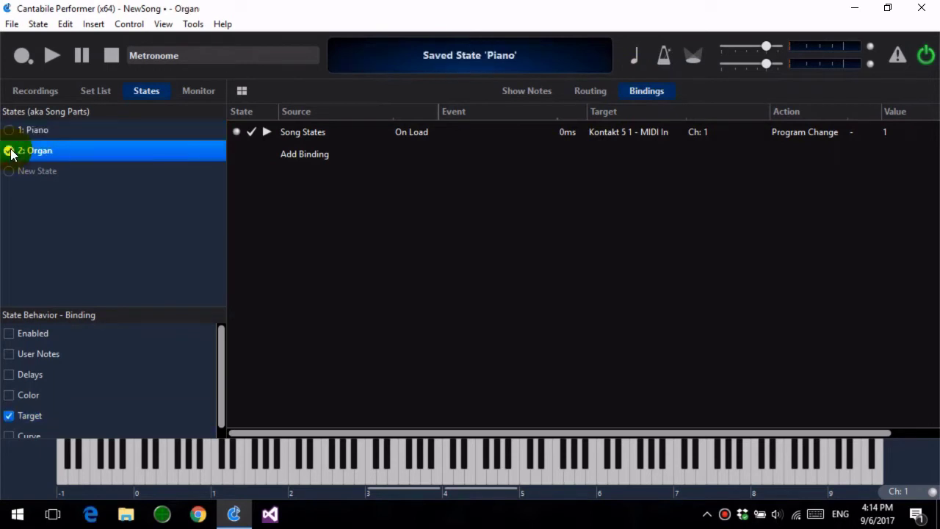
double_click(878, 132)
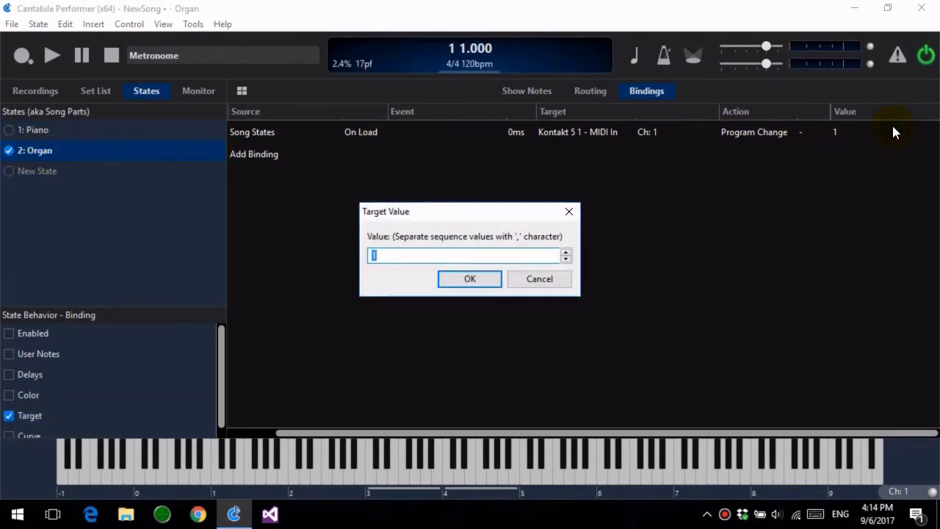
click(468, 279)
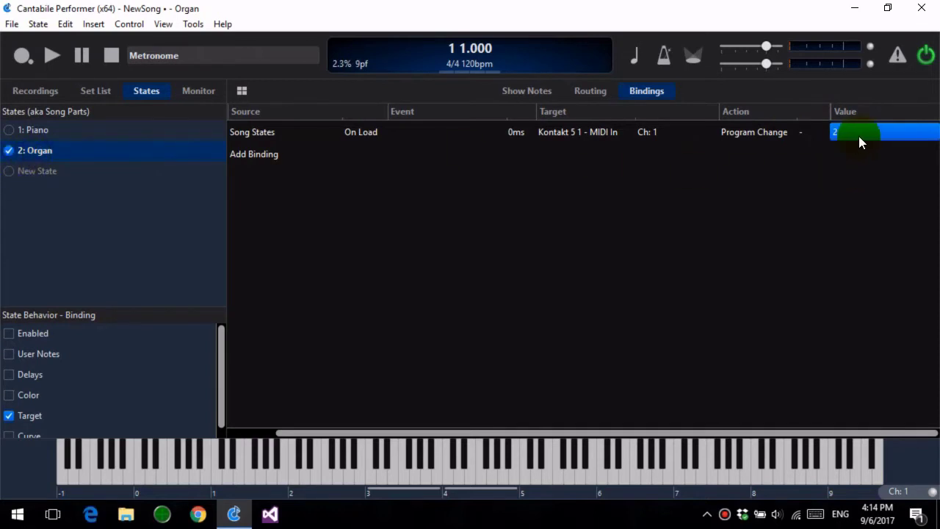
Step: Switch between the Piano and Organ states and play test notes through Kontakt in each one
click(13, 131)
click(13, 152)
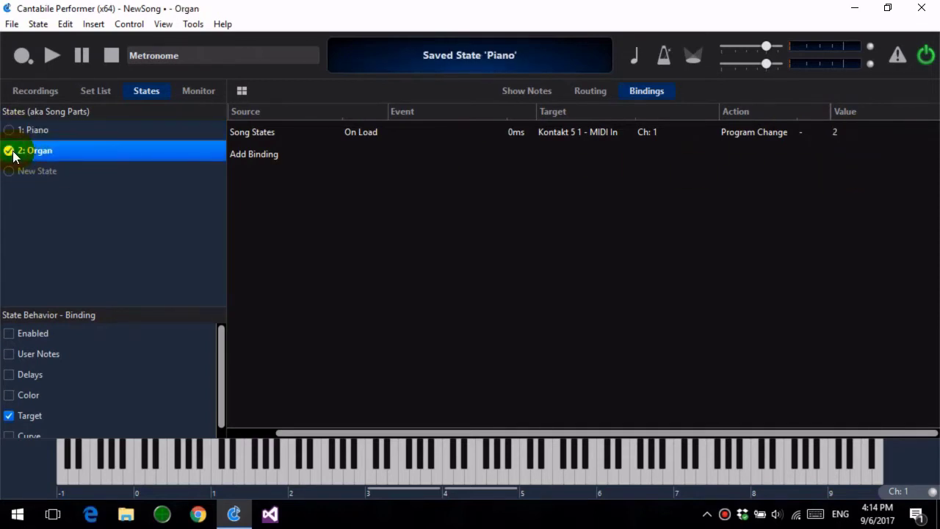
click(591, 94)
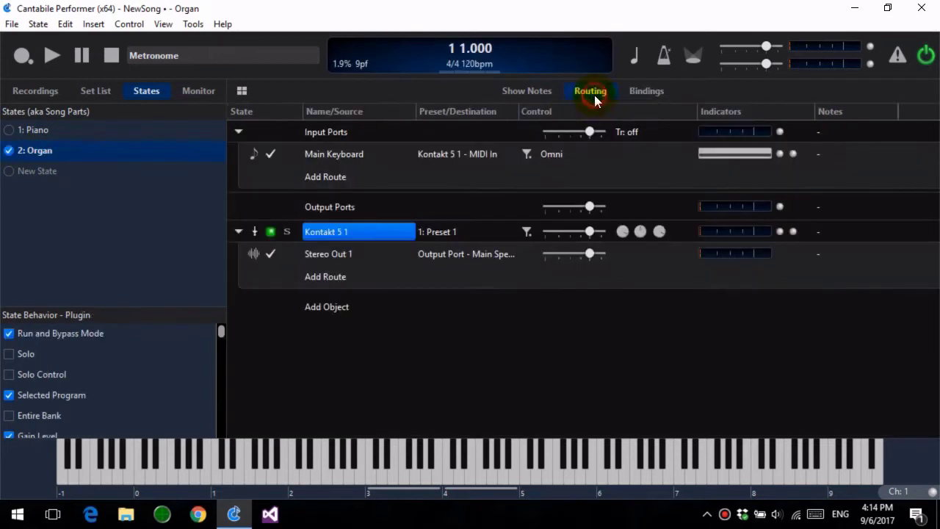
click(11, 130)
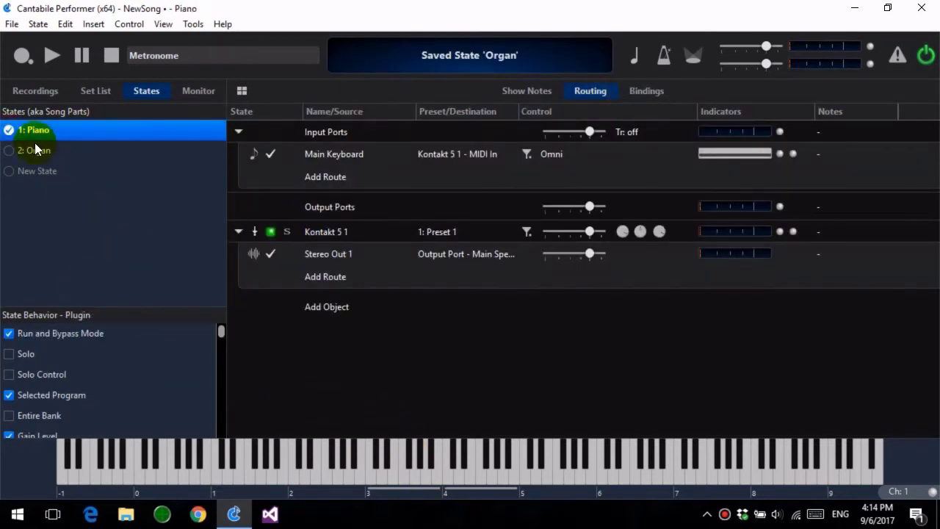
click(461, 478)
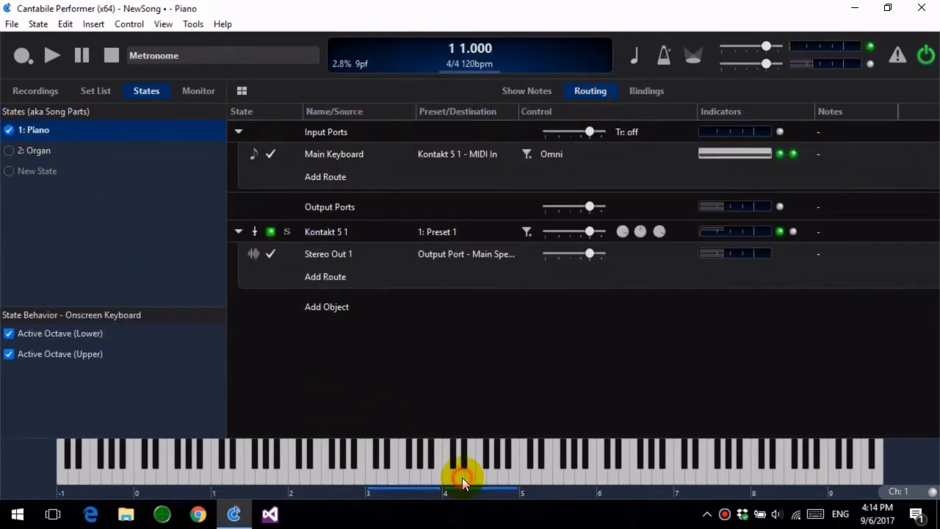
click(9, 150)
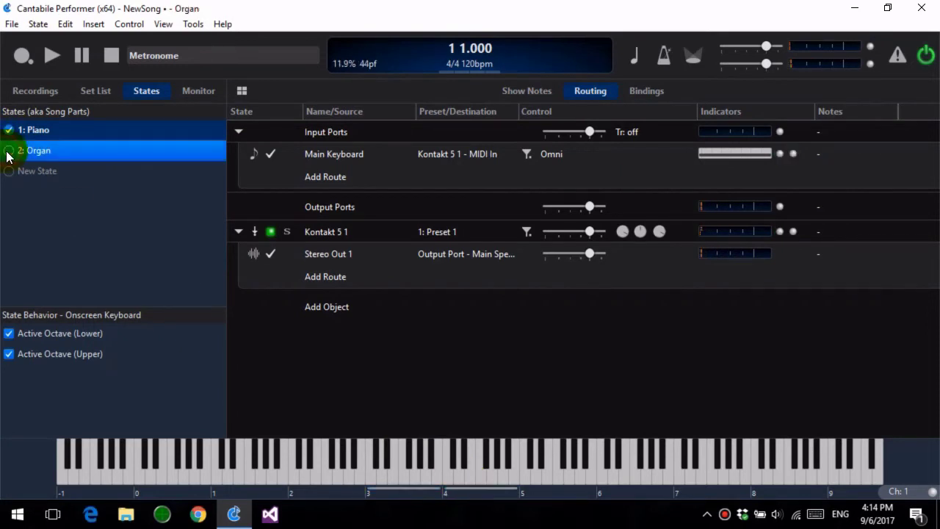
click(439, 451)
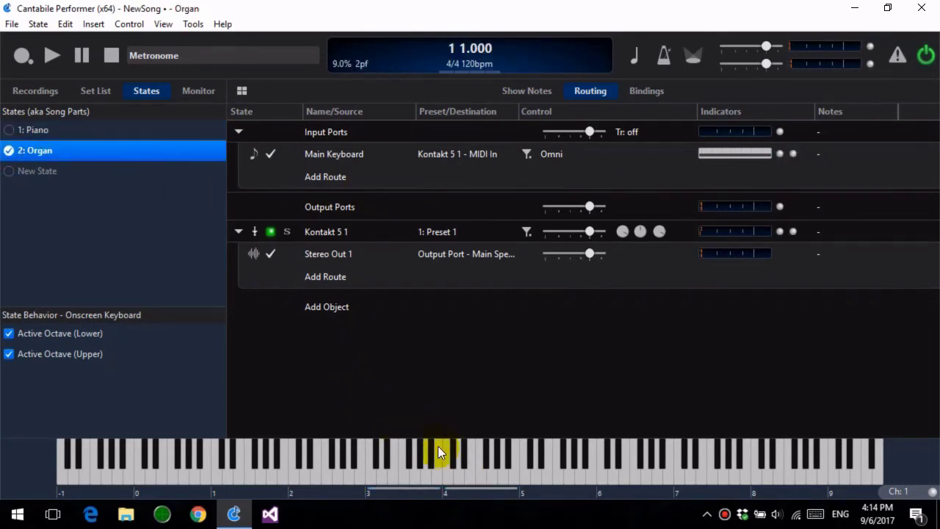
click(484, 478)
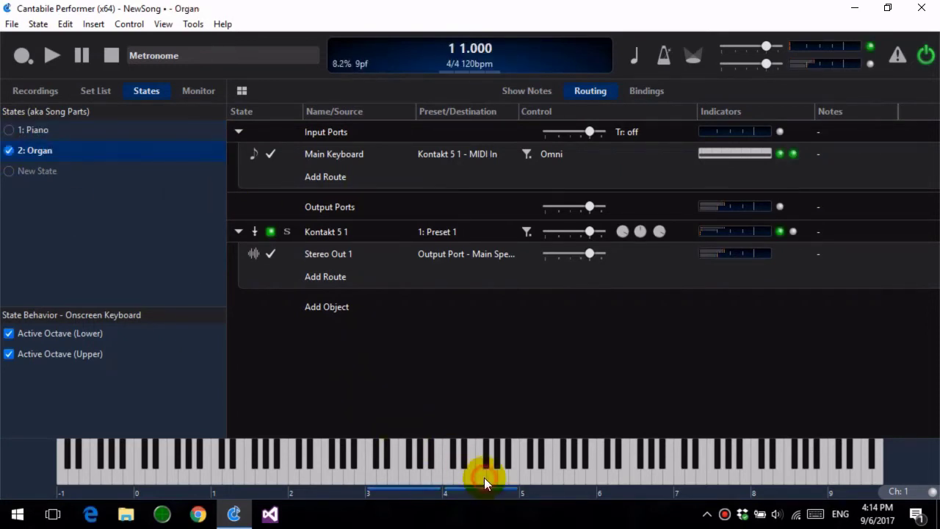
Step: Monitor Kontakt's incoming MIDI while alternating repeatedly between the Piano and Organ states
right_click(357, 233)
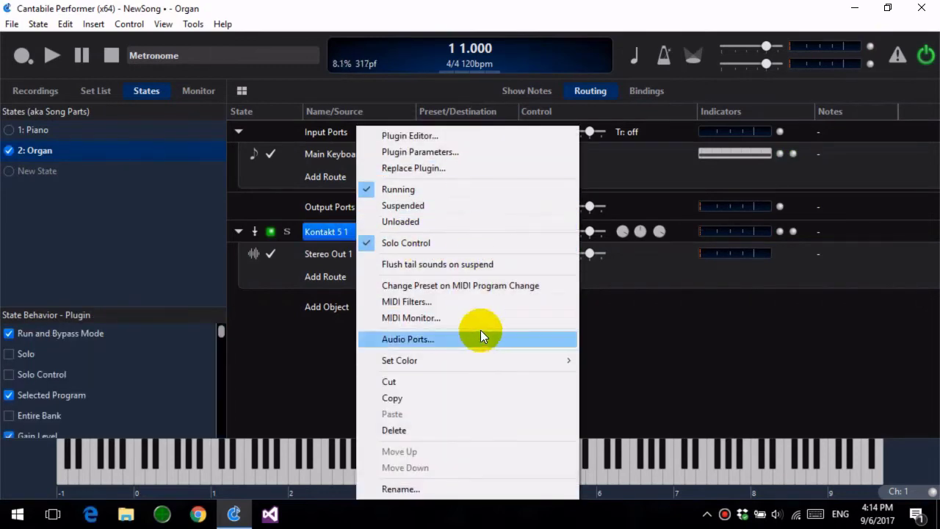
click(485, 319)
click(9, 131)
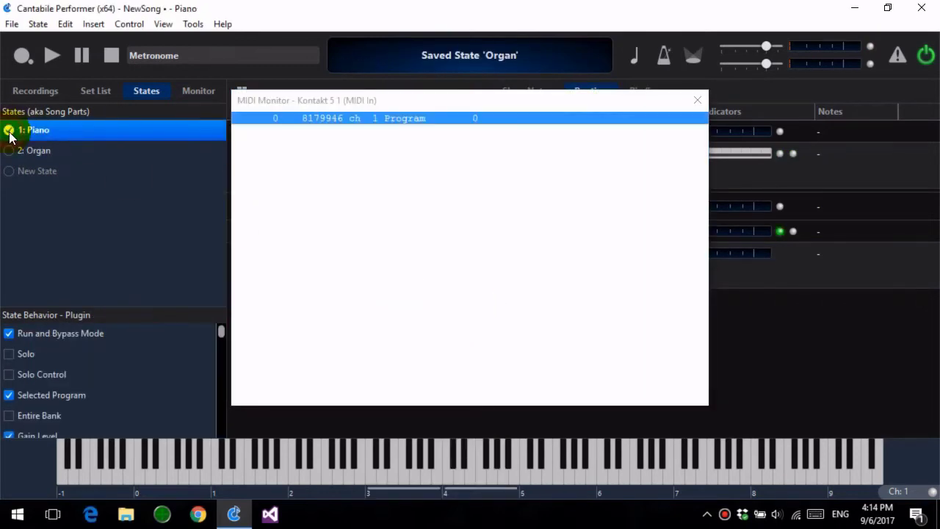
click(8, 150)
click(9, 131)
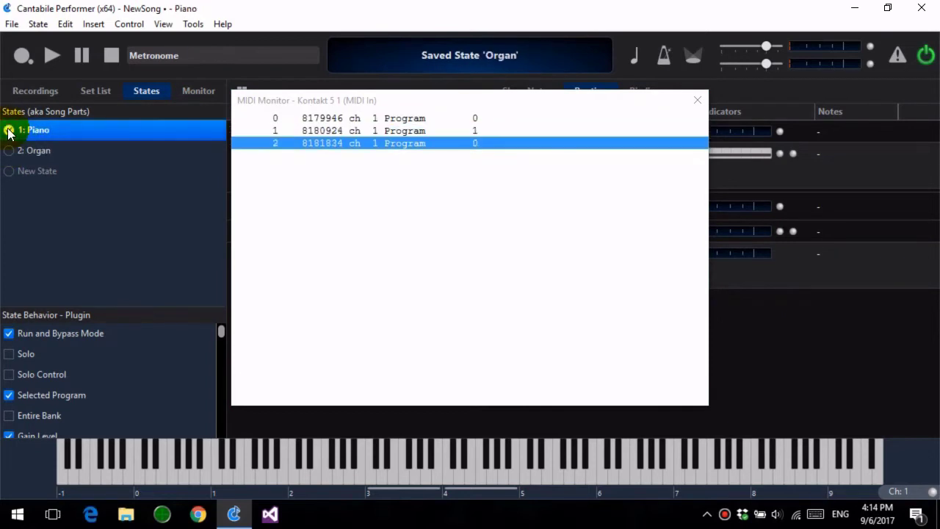
click(9, 150)
click(9, 130)
click(8, 150)
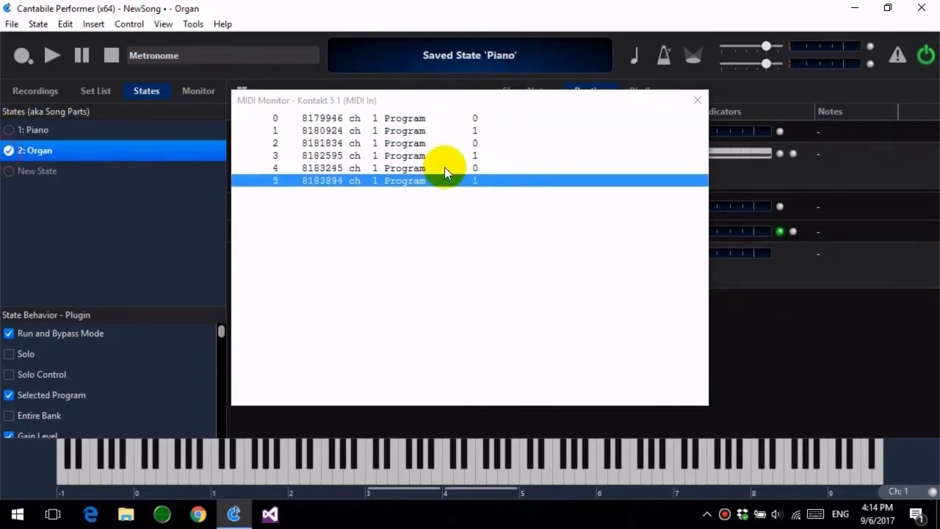
click(698, 101)
Step: Play a test note in the Organ state, switch to the Piano state and play another
click(516, 459)
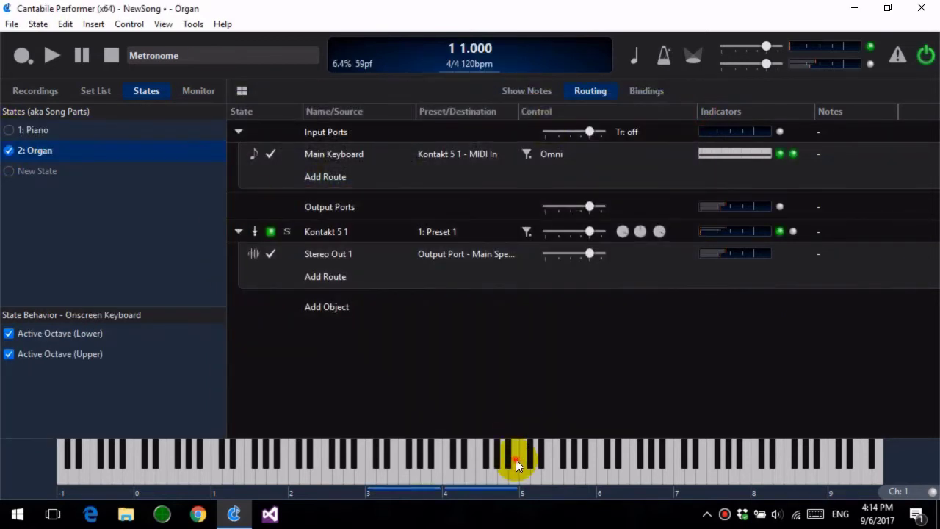
click(8, 130)
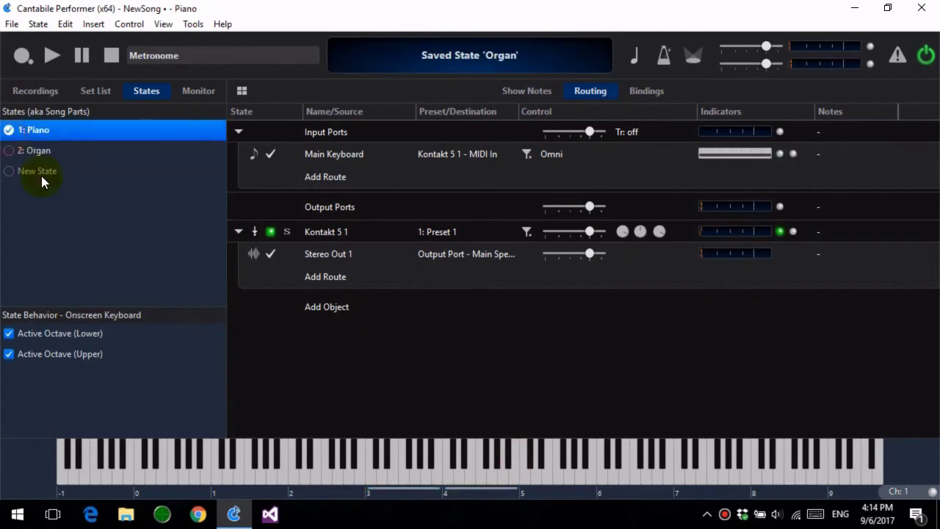
click(416, 456)
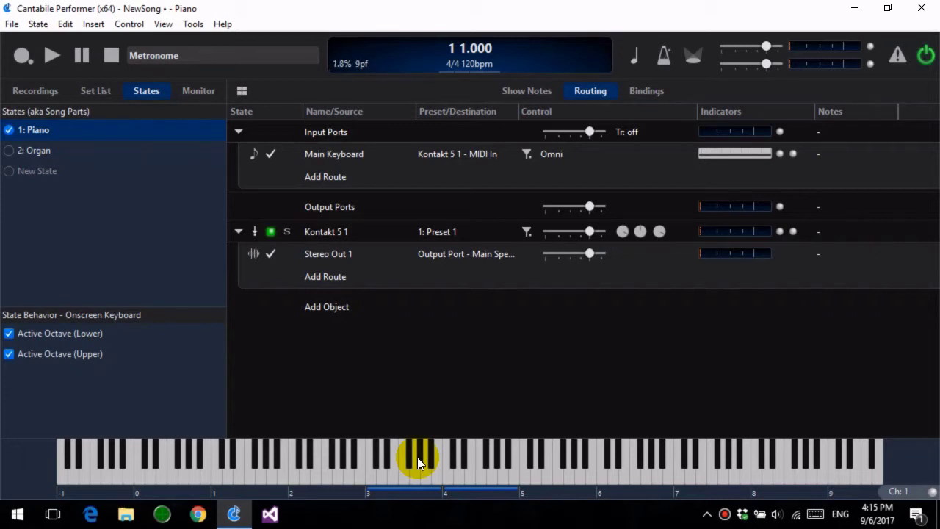
Step: Start a new empty song and save the untitled set list as demo
key(ctrl+n)
key(Return)
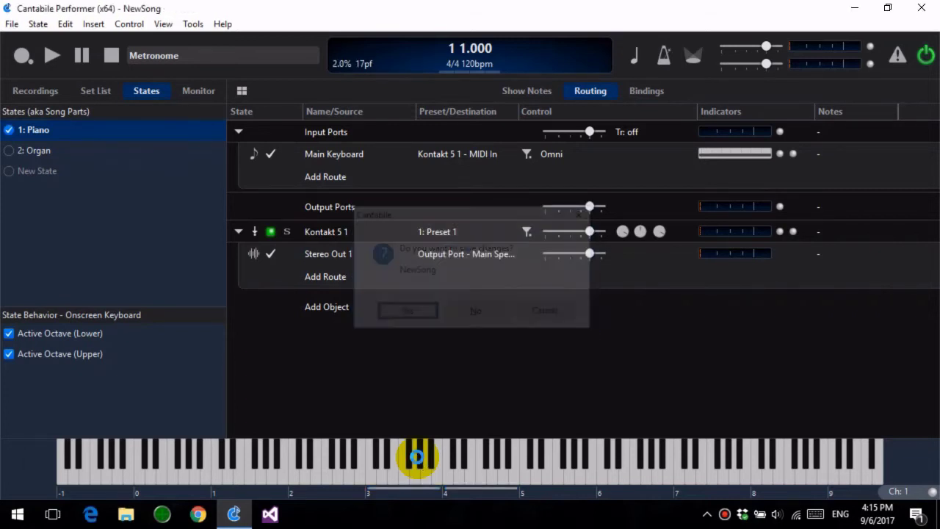
click(99, 94)
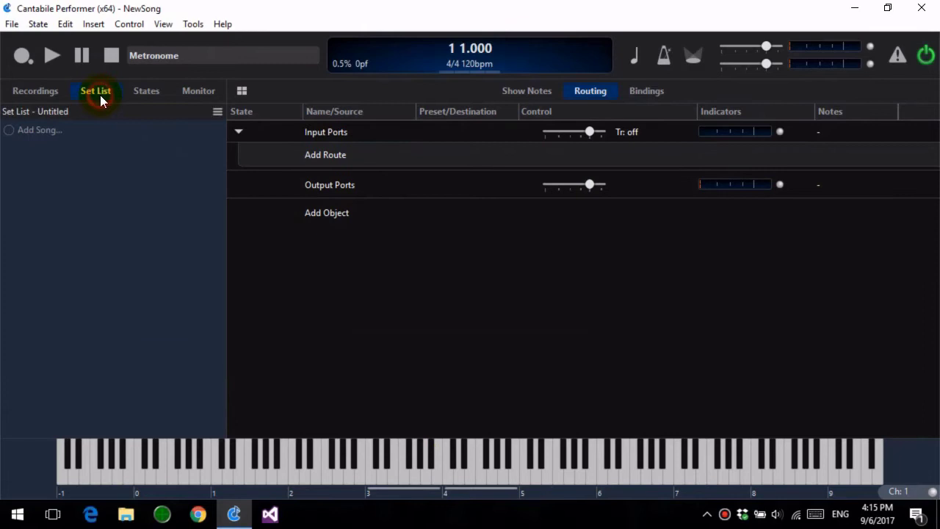
click(216, 111)
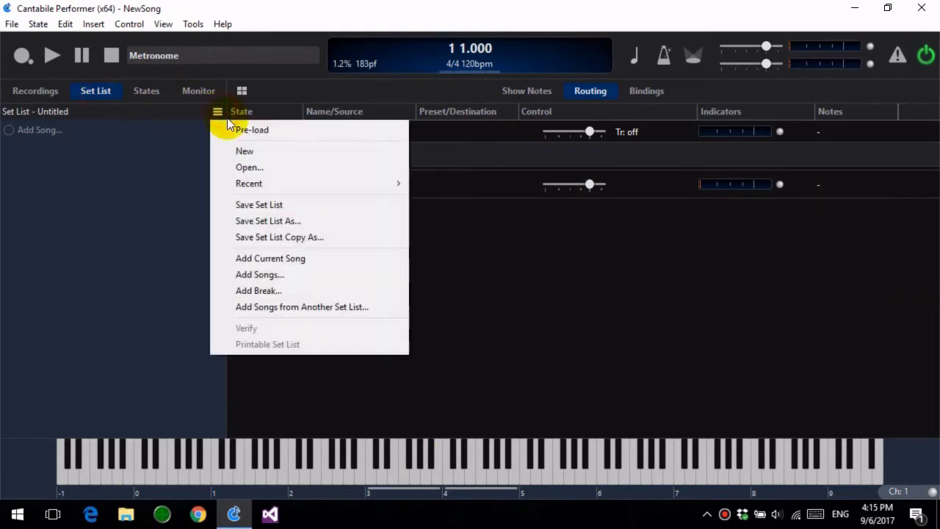
click(296, 213)
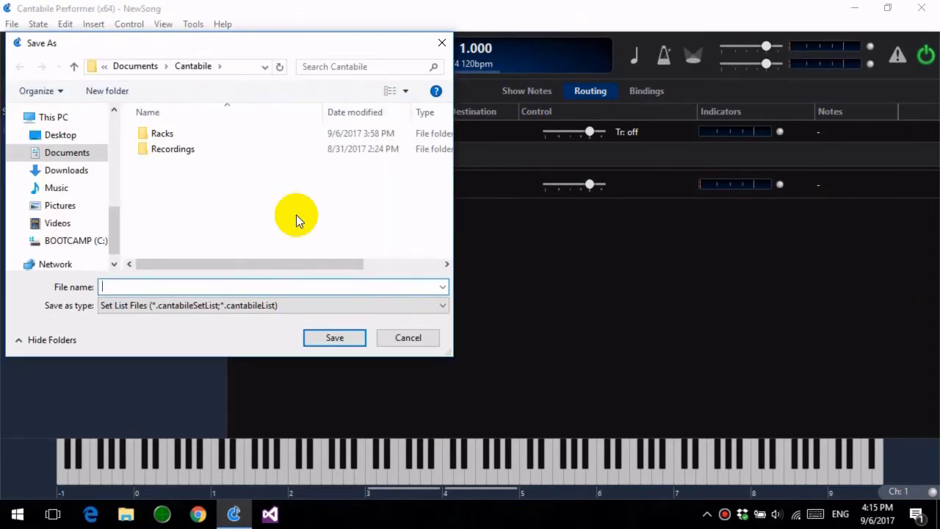
text(demo)
key(Return)
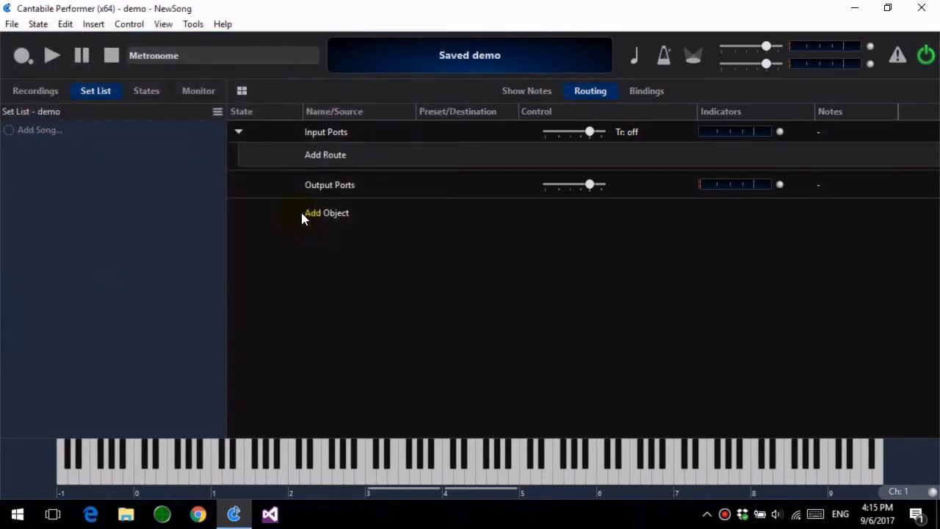
Step: Bring up the states list and insert the Kontakt 5 plugin into the new song
click(147, 91)
click(363, 213)
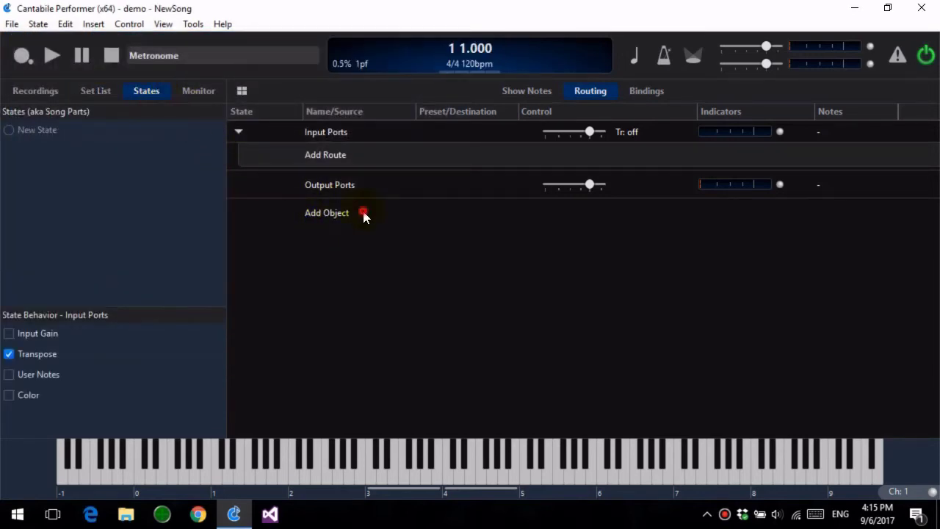
click(450, 206)
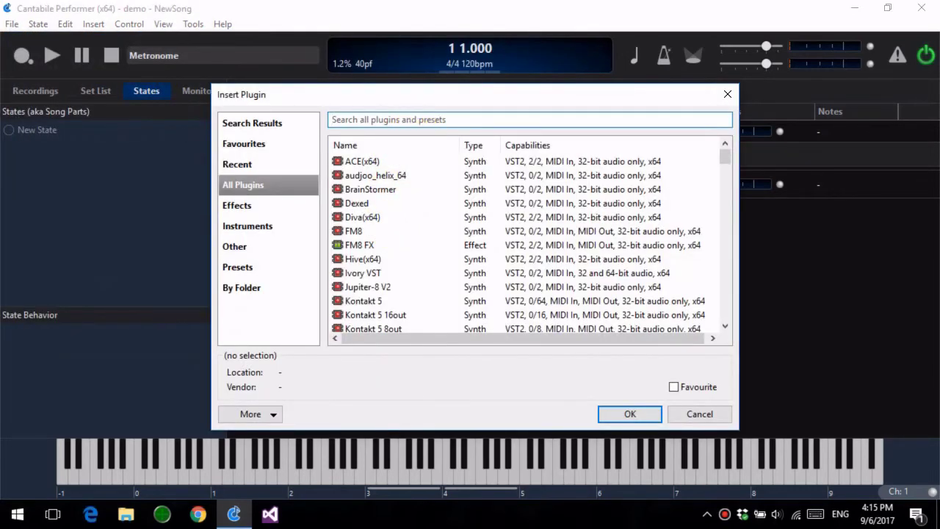
text(kont)
key(Return)
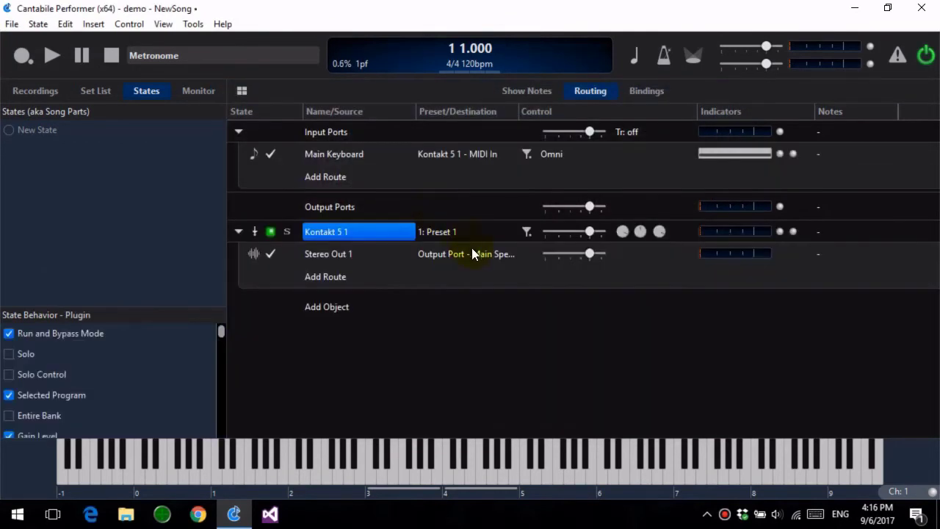
Step: Load Grand Piano.nki from the Kontakt Factory Library's Acoustic Pianos folder into Kontakt and close the plugin editor
double_click(334, 231)
click(222, 178)
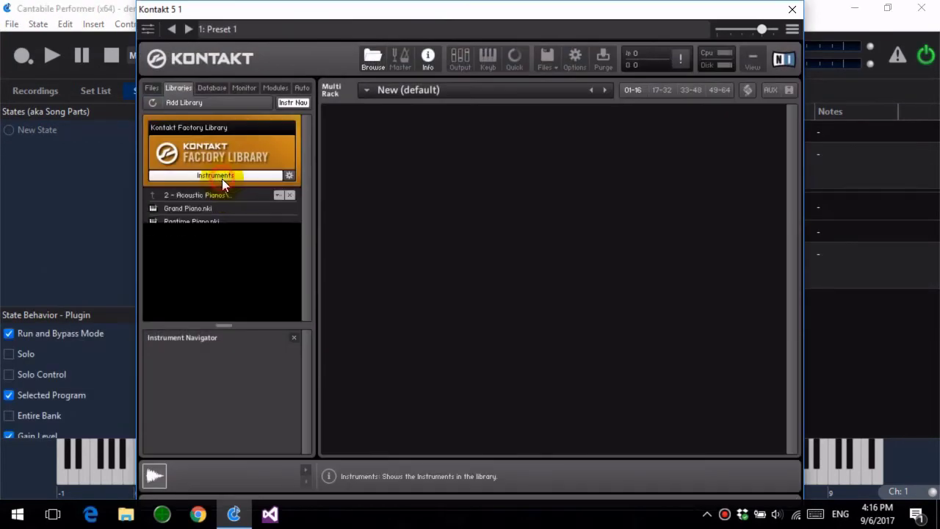
click(189, 208)
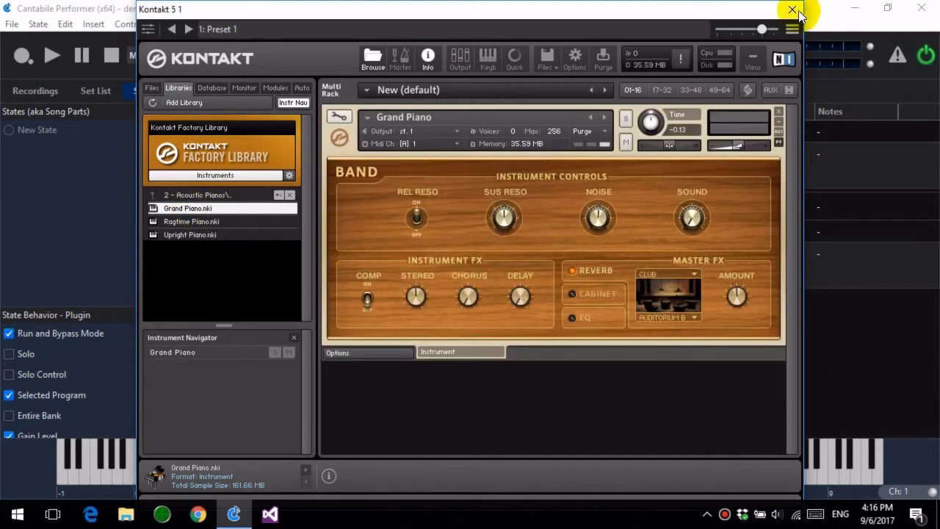
click(792, 9)
Step: Save the song as song1 and add it to the demo set list
key(ctrl+s)
text(song1)
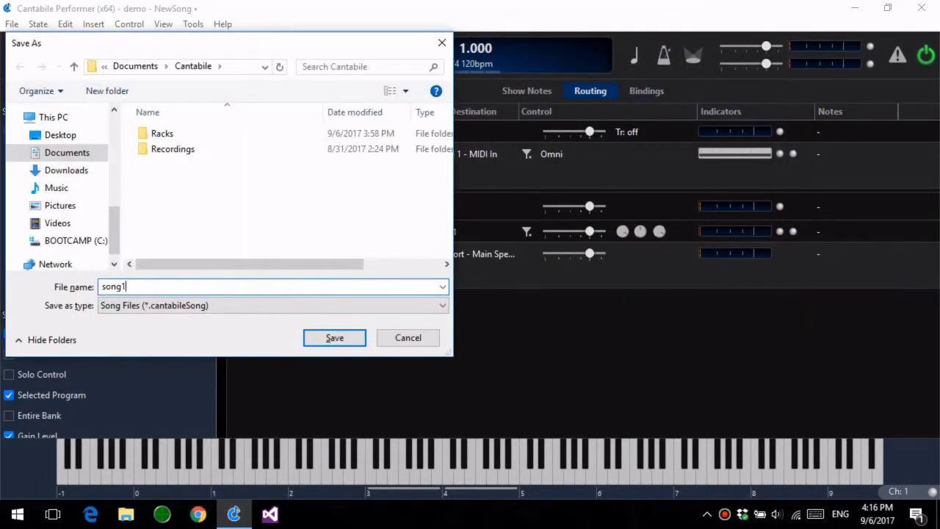
key(Return)
key(Return)
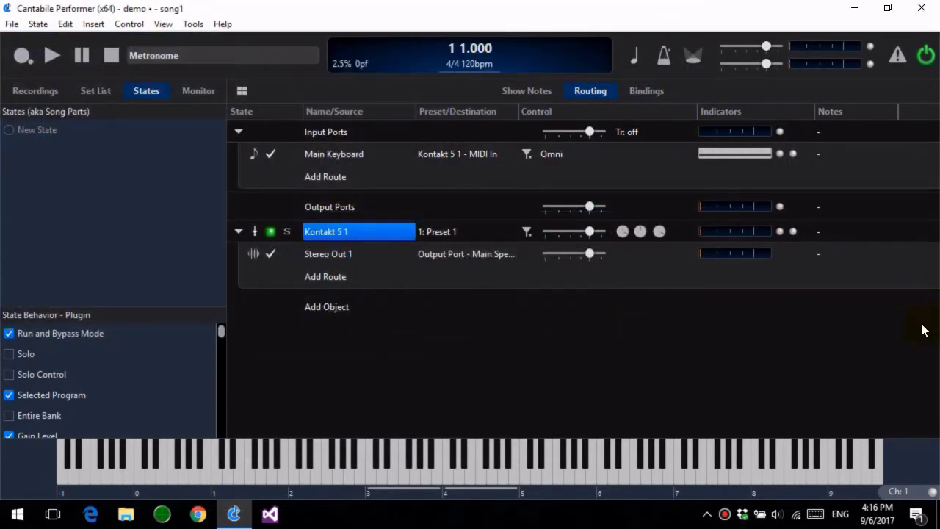
Step: Start another new song and insert the Kontakt 5 plugin into it
key(ctrl+n)
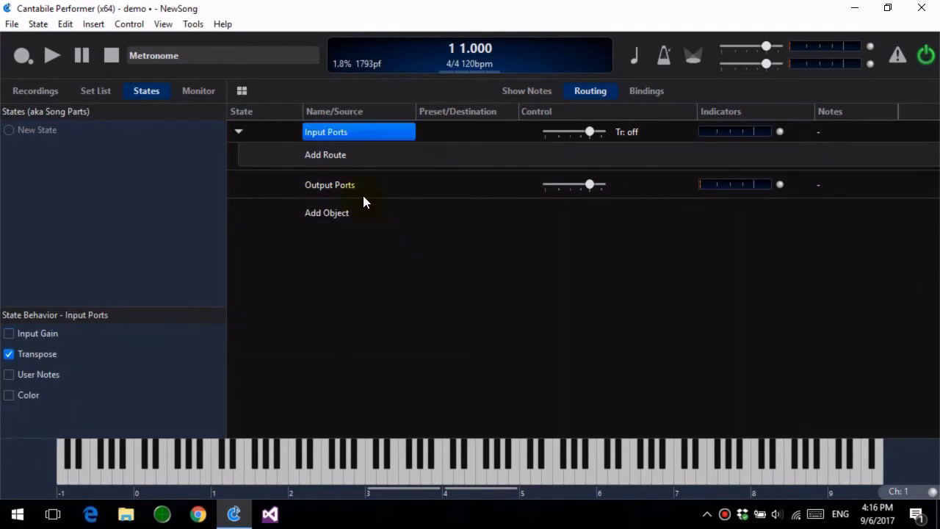
click(360, 212)
key(Return)
text(kont)
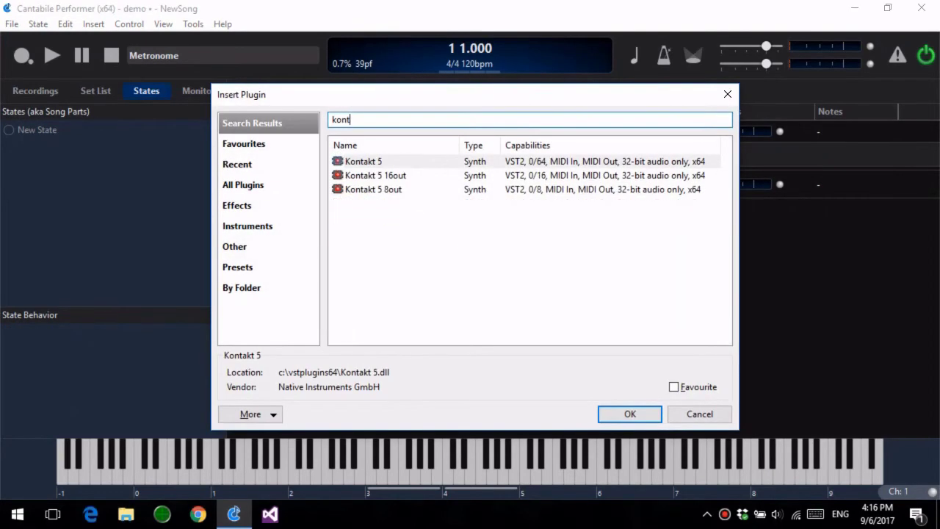
key(Return)
key(Up)
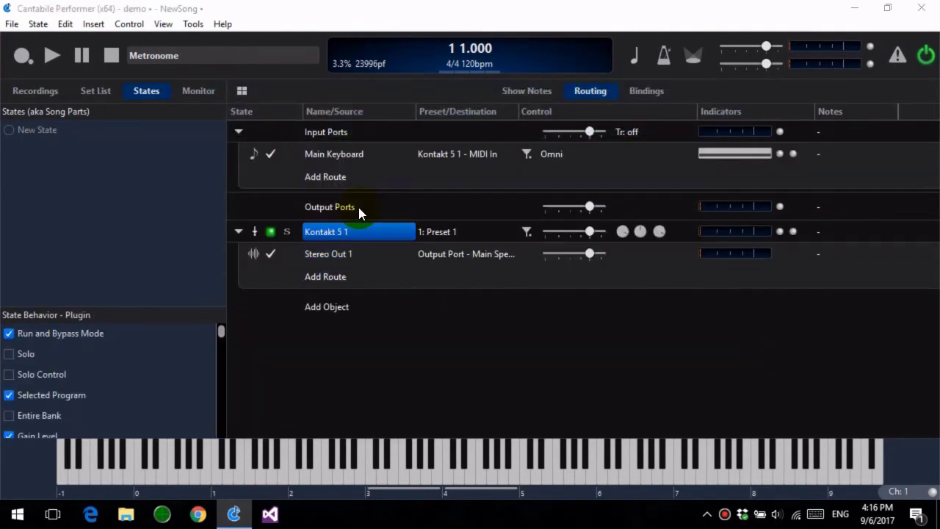
Step: Load Circus.nki from the factory library's Organ folder into the new song's Kontakt and close the plugin editor
key(Return)
click(249, 177)
double_click(174, 194)
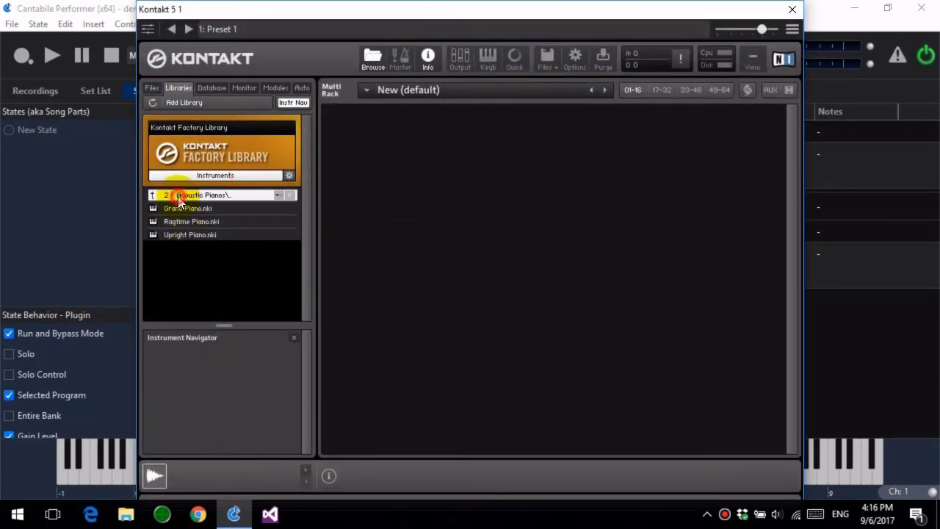
click(185, 250)
double_click(185, 250)
double_click(180, 248)
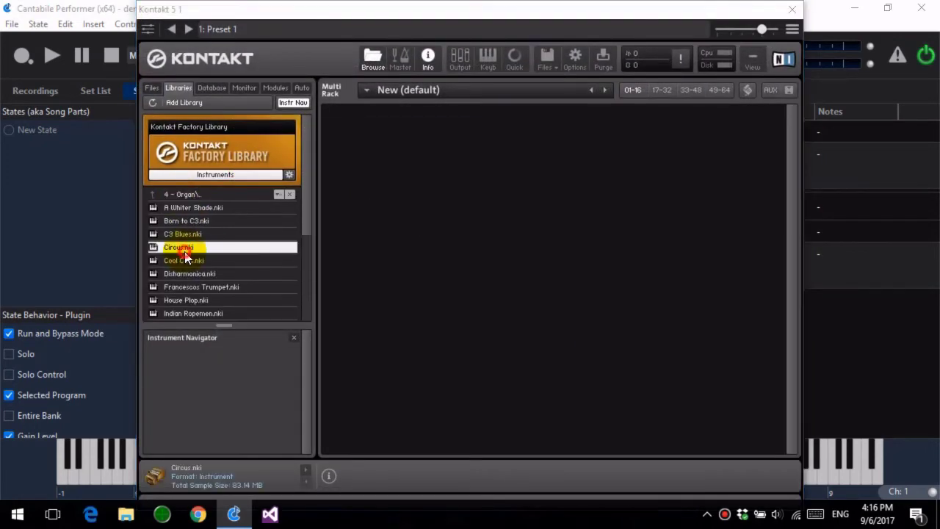
click(792, 8)
Step: Save the organ song as song2 and add it to the demo set list
key(alt+f)
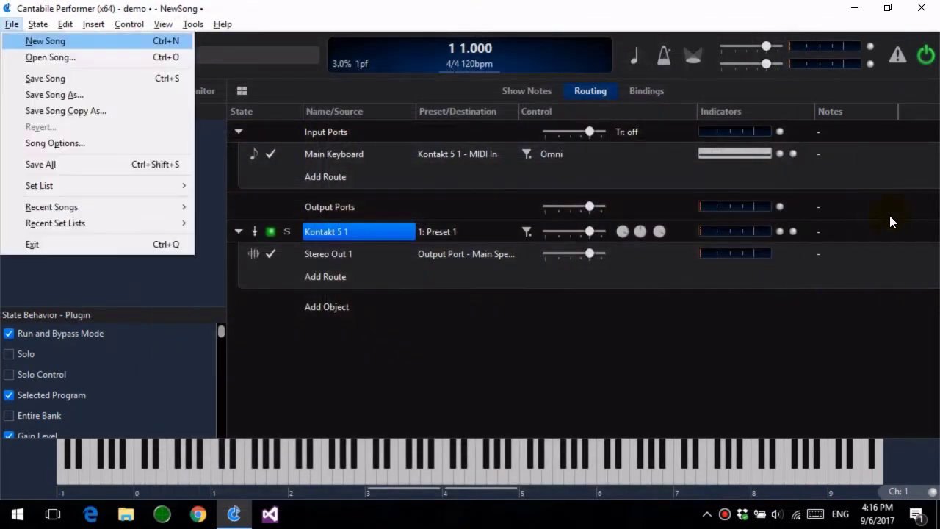
key(Down)
key(Down)
key(Down)
key(Return)
text(song2)
key(Return)
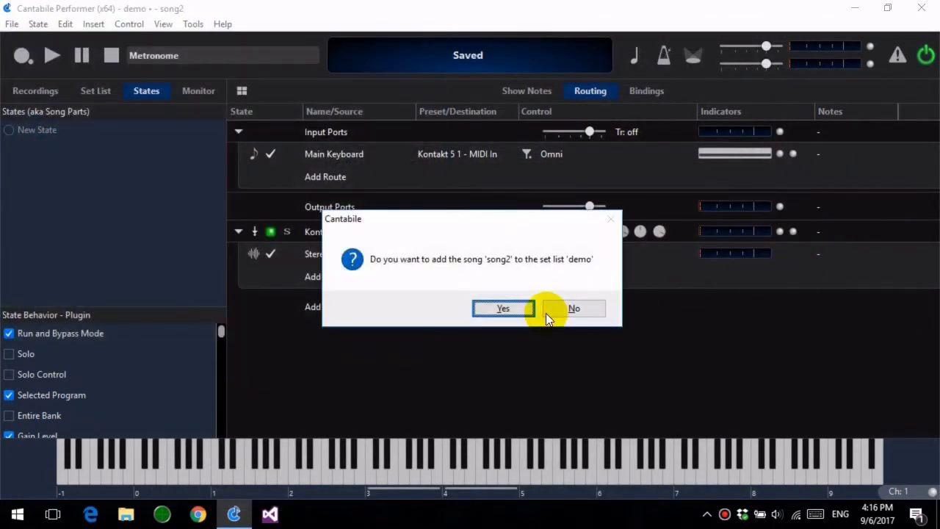
click(522, 309)
Step: Show the demo set list, switch between song1 and song2, and play a test note in song1
click(99, 92)
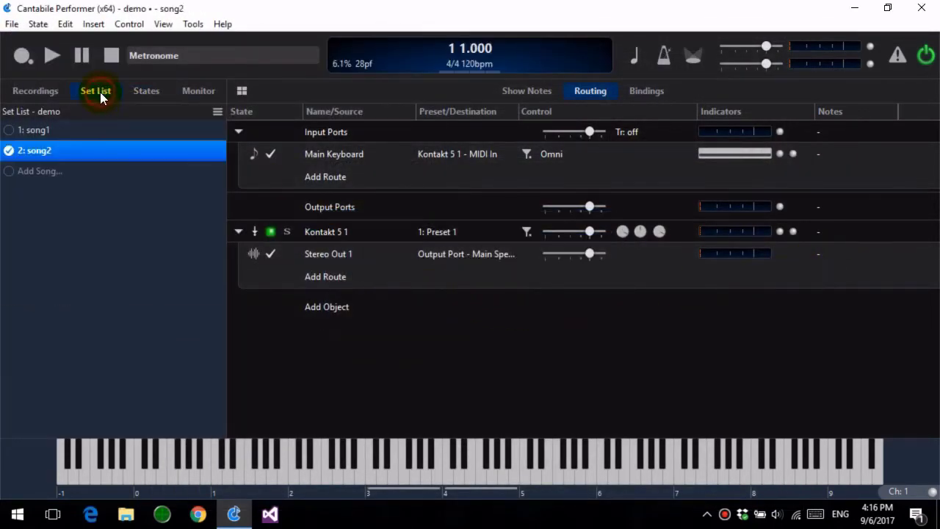
click(8, 130)
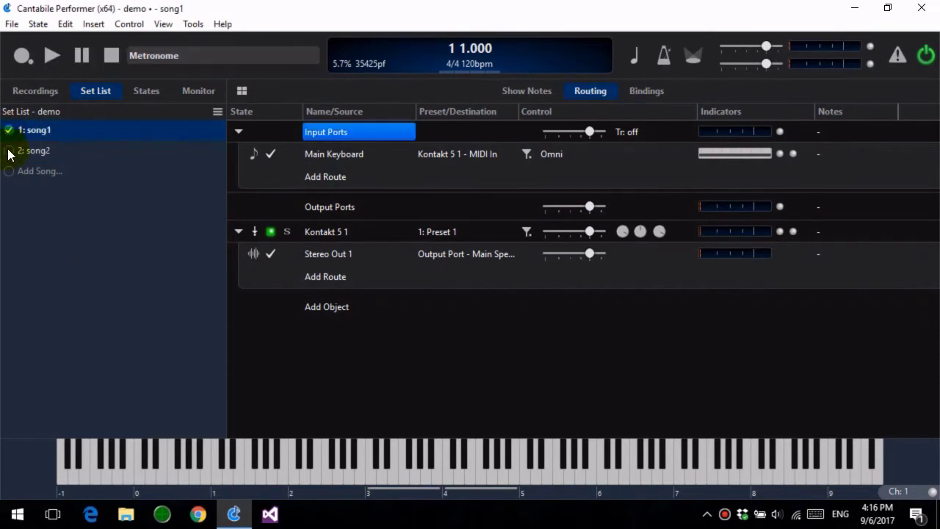
click(9, 151)
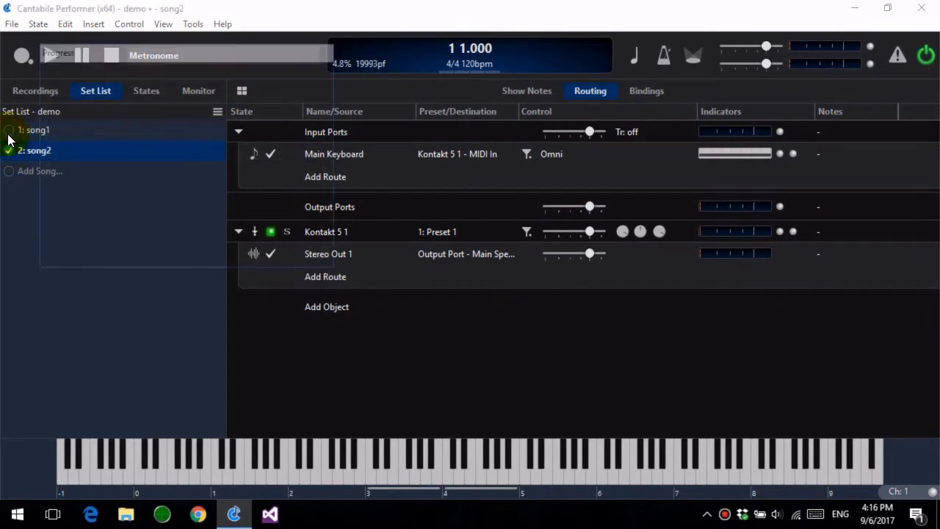
click(9, 131)
click(415, 486)
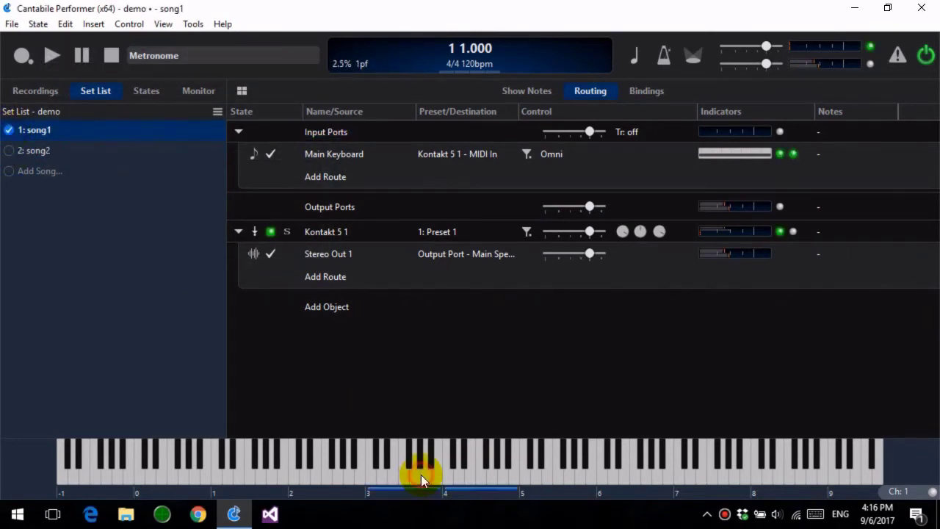
click(8, 152)
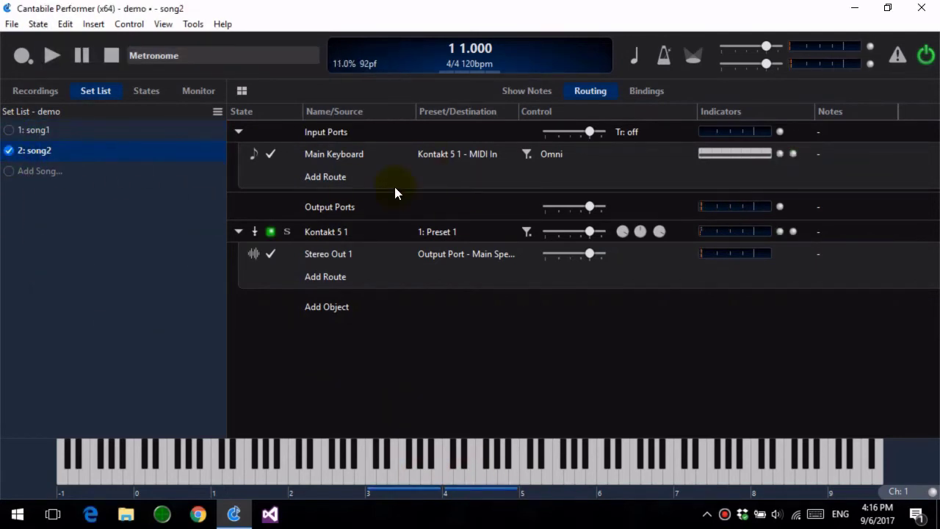
Step: Alternate repeatedly between song1 and song2 in the set list to compare how long each song takes to load
click(9, 131)
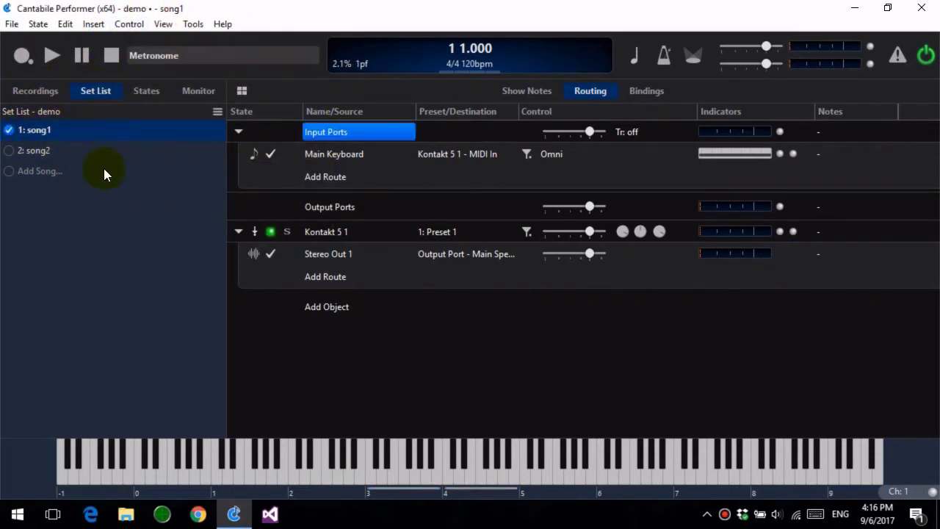
click(11, 151)
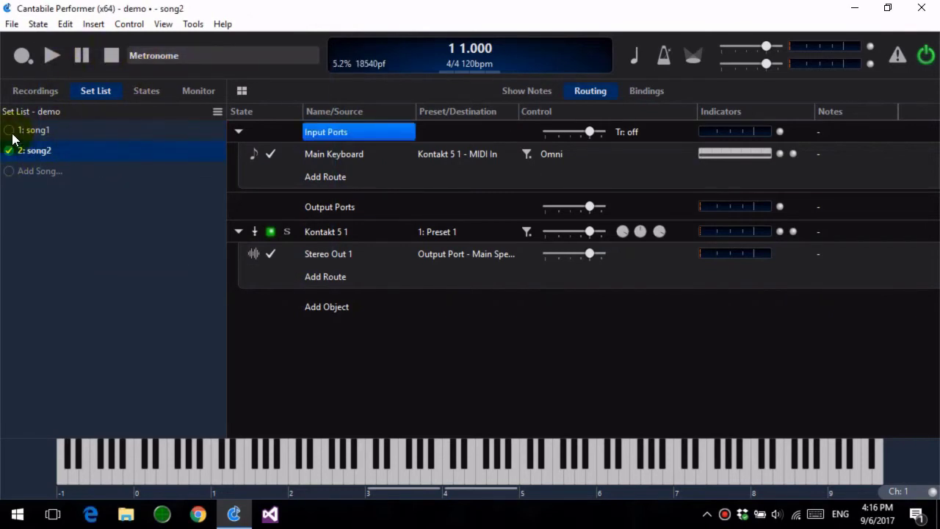
click(10, 130)
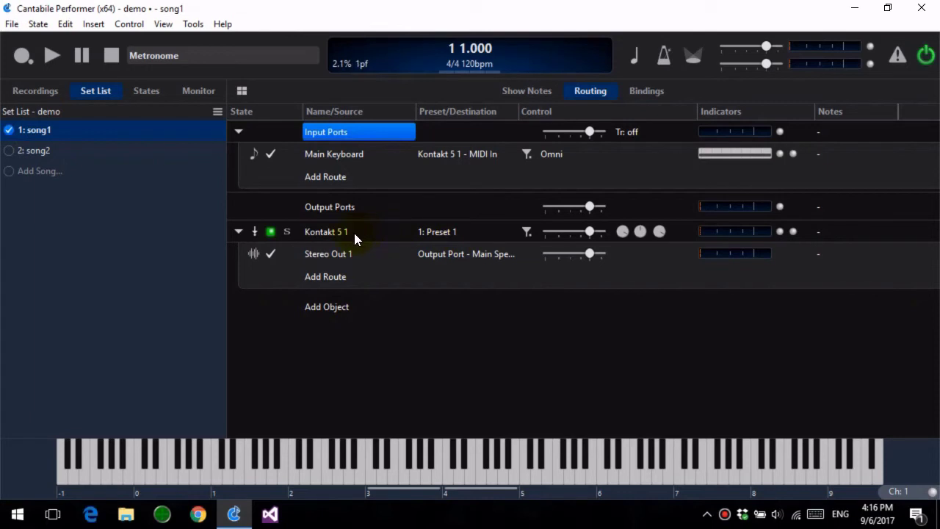
click(9, 151)
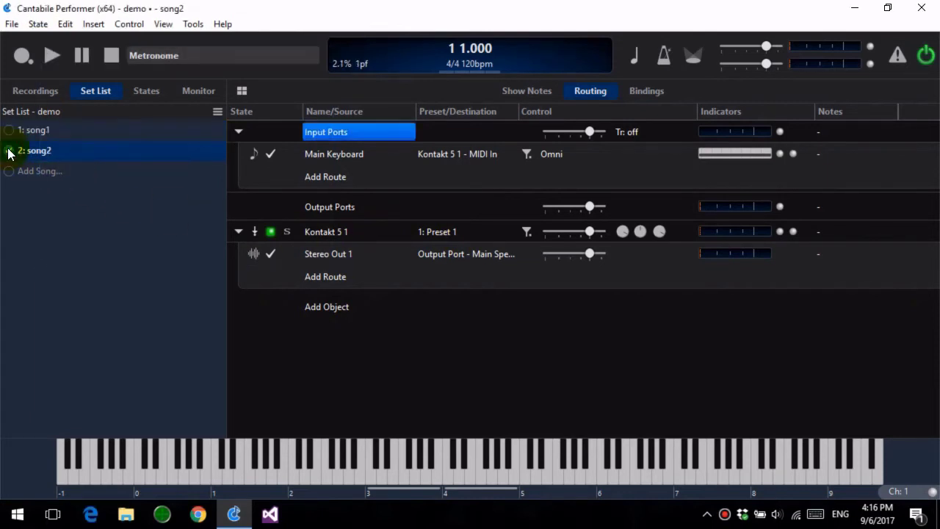
click(9, 130)
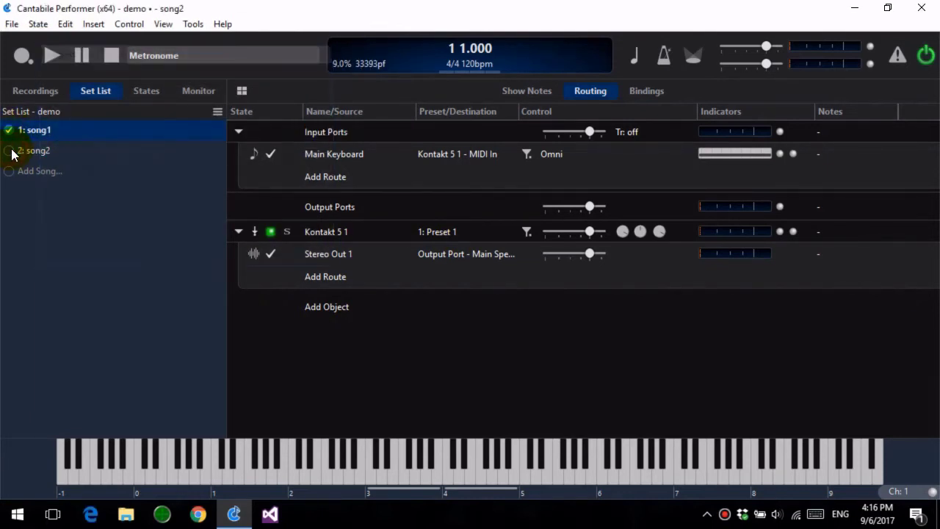
click(10, 132)
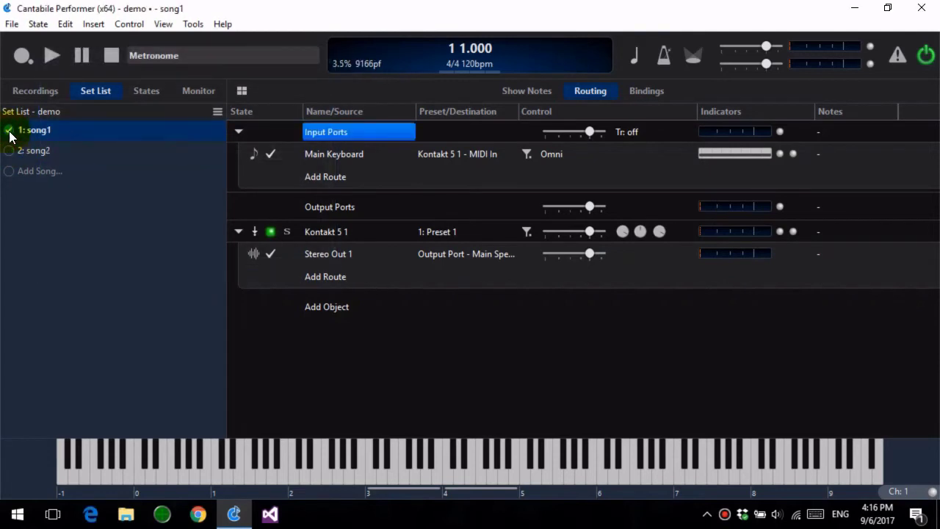
click(10, 151)
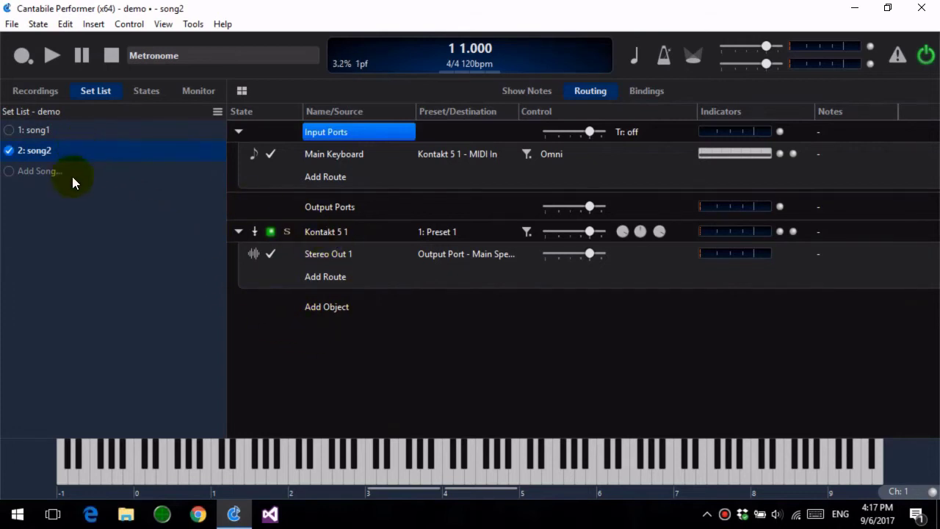
Step: Pre-load the demo set list and alternate between song1 and song2 to check the switching speed
click(216, 112)
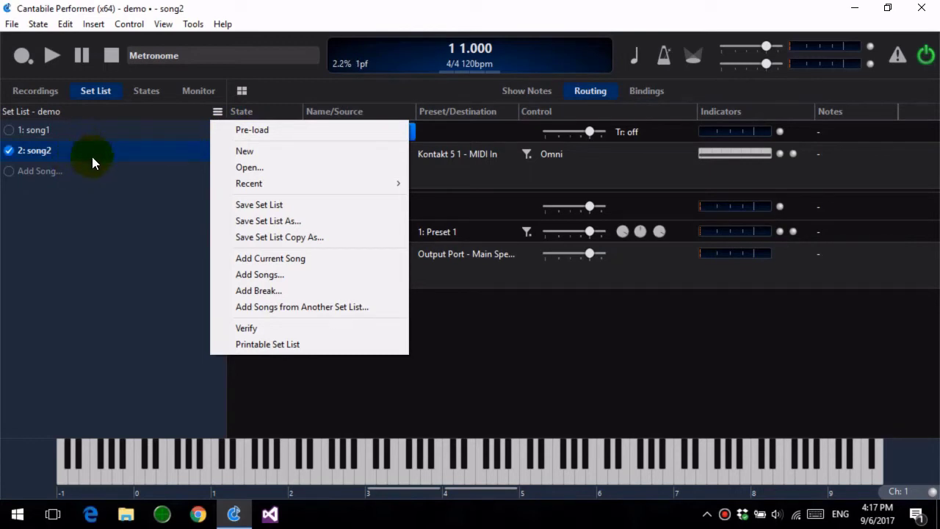
click(273, 132)
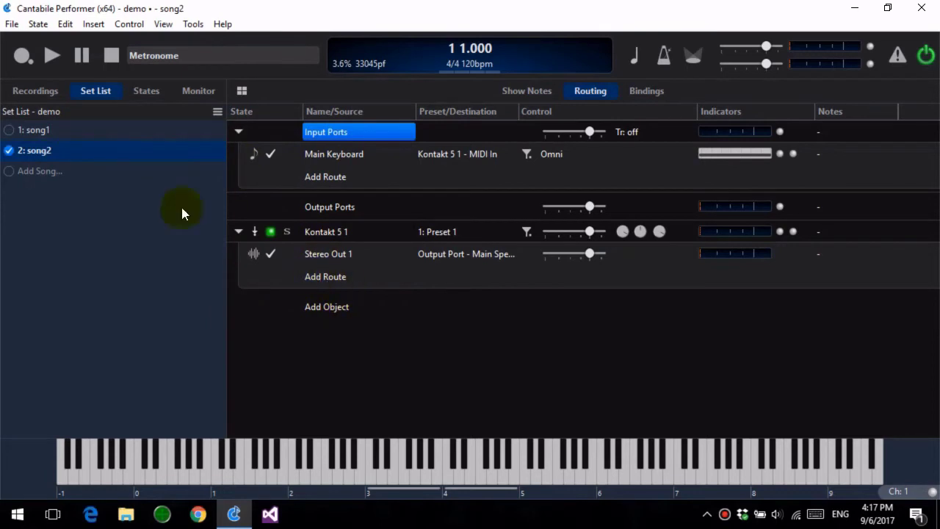
click(9, 135)
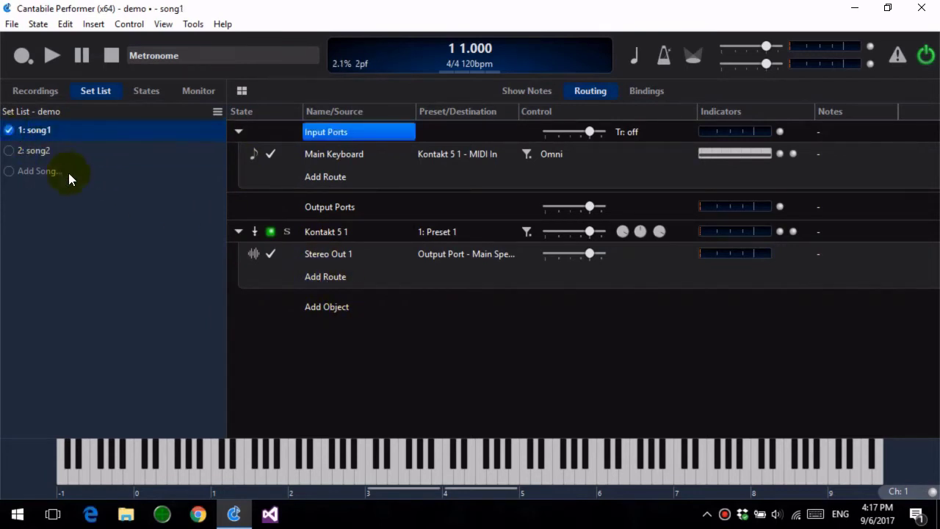
click(6, 156)
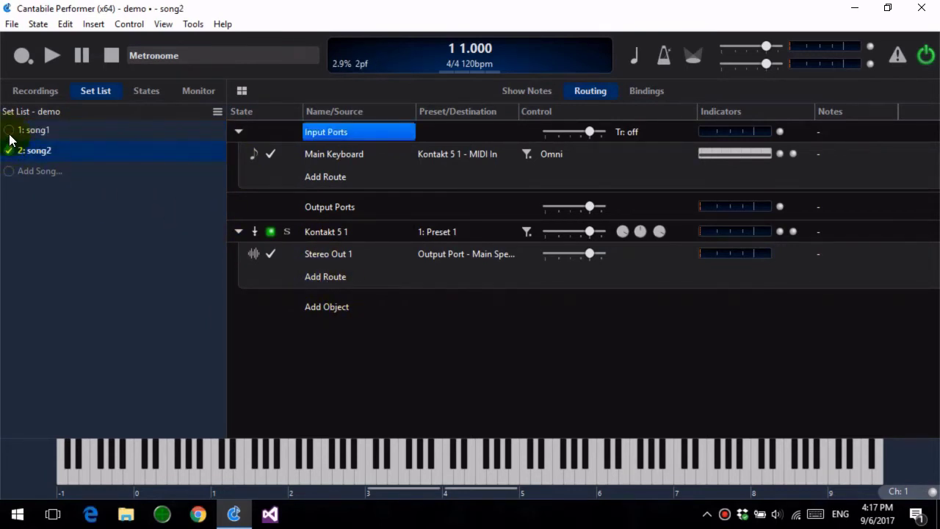
click(8, 136)
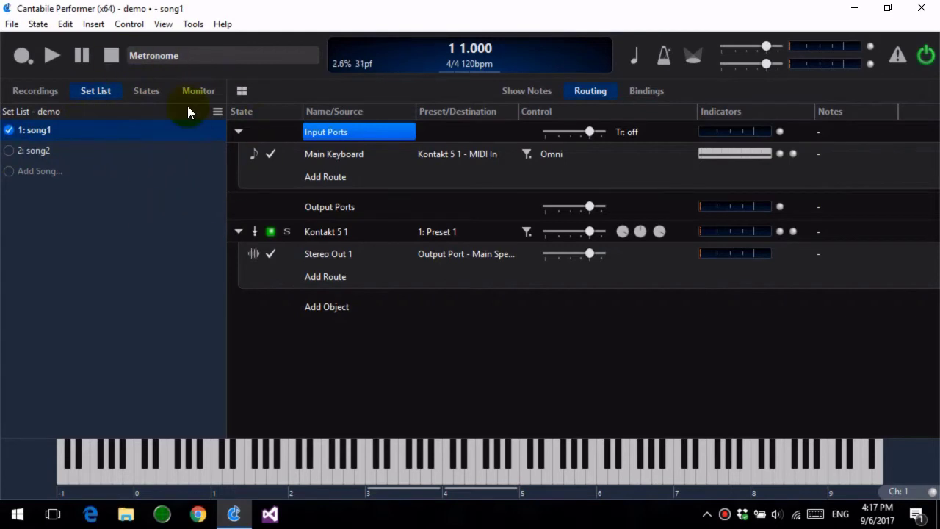
click(10, 152)
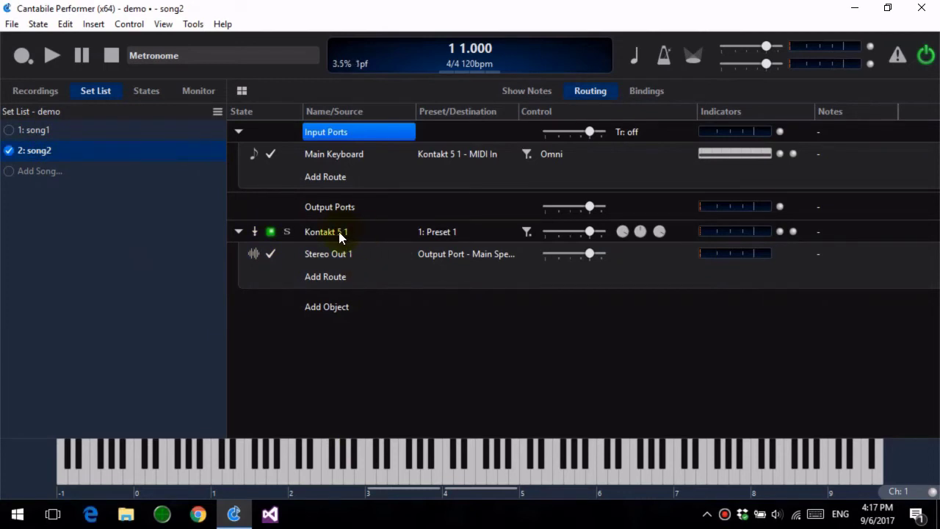
Step: Play a test note in song2, switch to song1 and play another, and return to song2
click(404, 467)
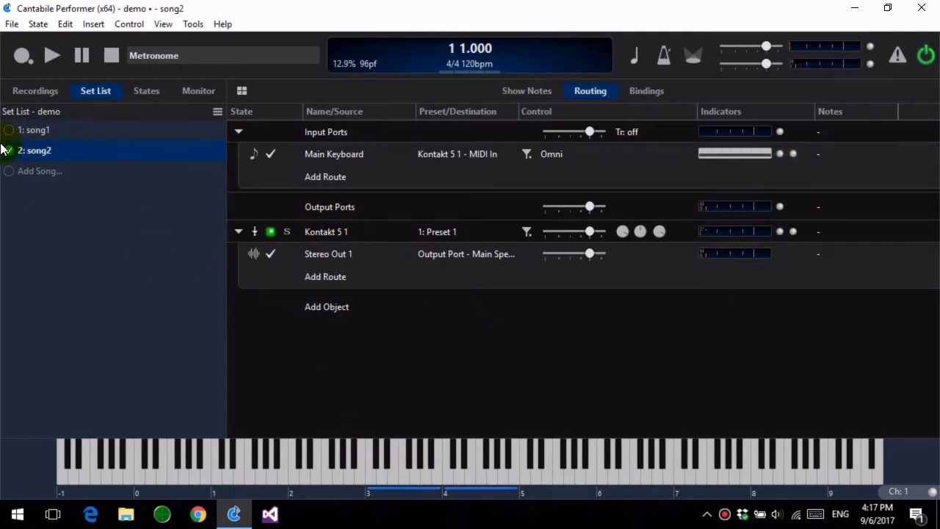
click(8, 130)
click(372, 480)
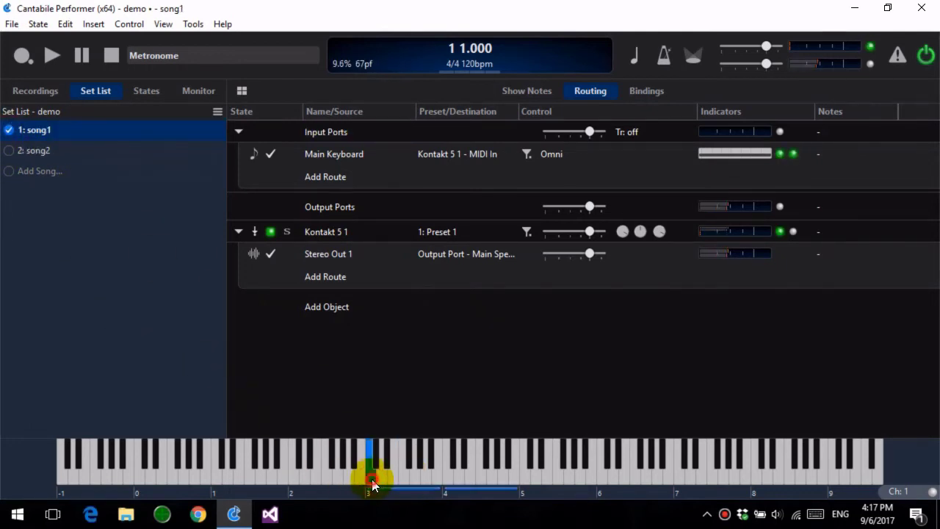
click(10, 151)
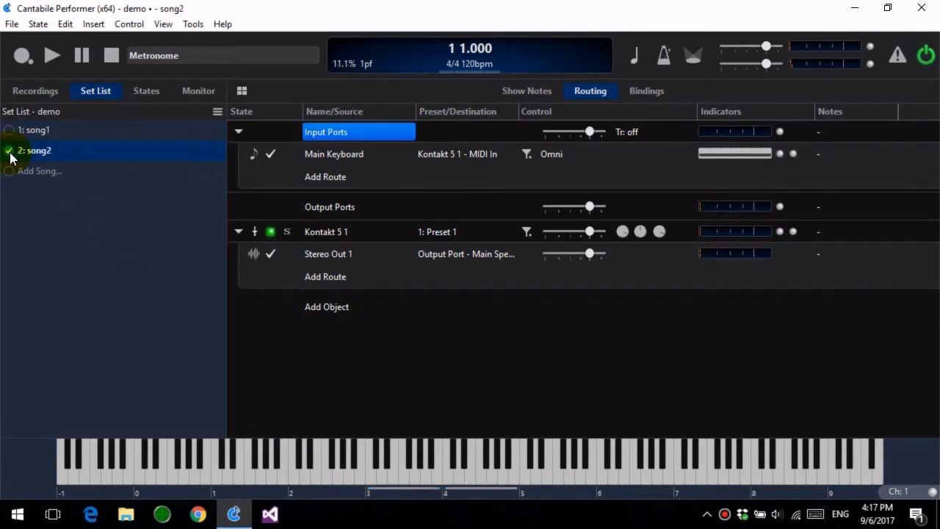
Step: Create a new set list, discarding the changes to the demo set list, and save it as demo2
click(410, 477)
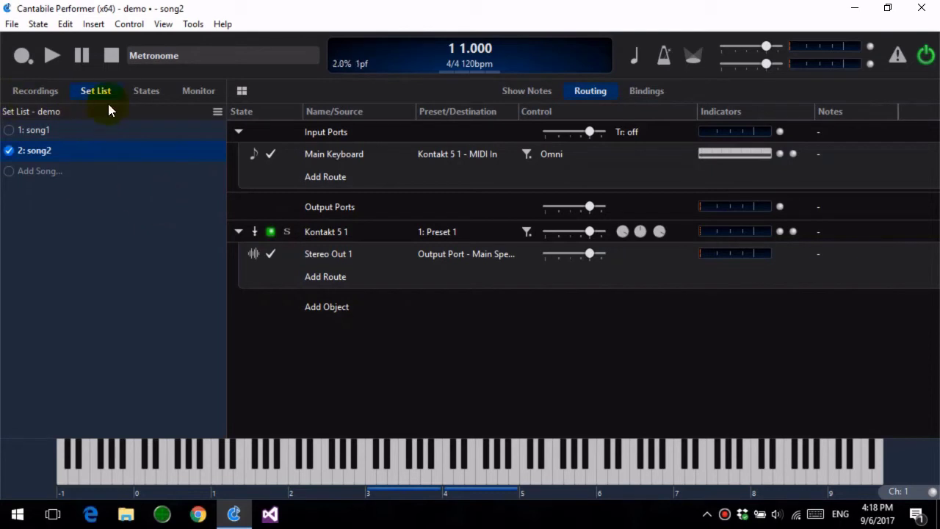
click(217, 111)
click(243, 151)
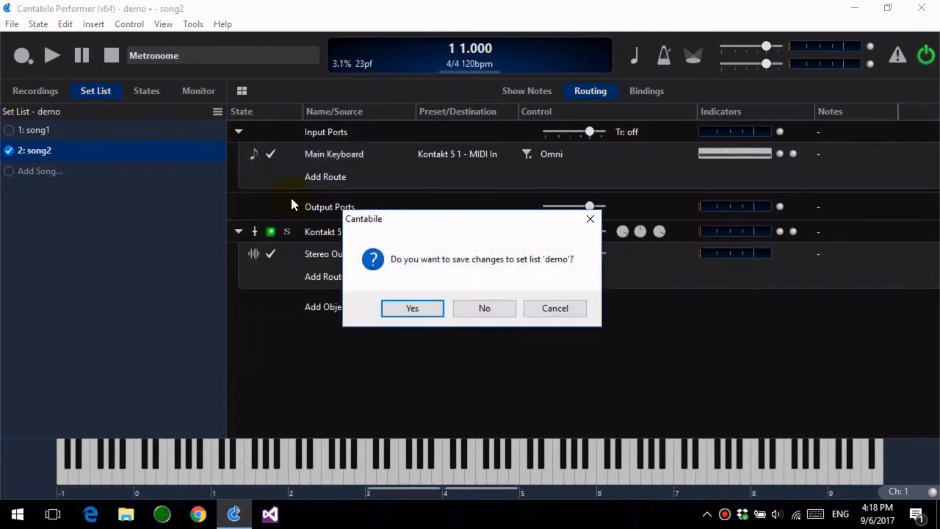
click(487, 308)
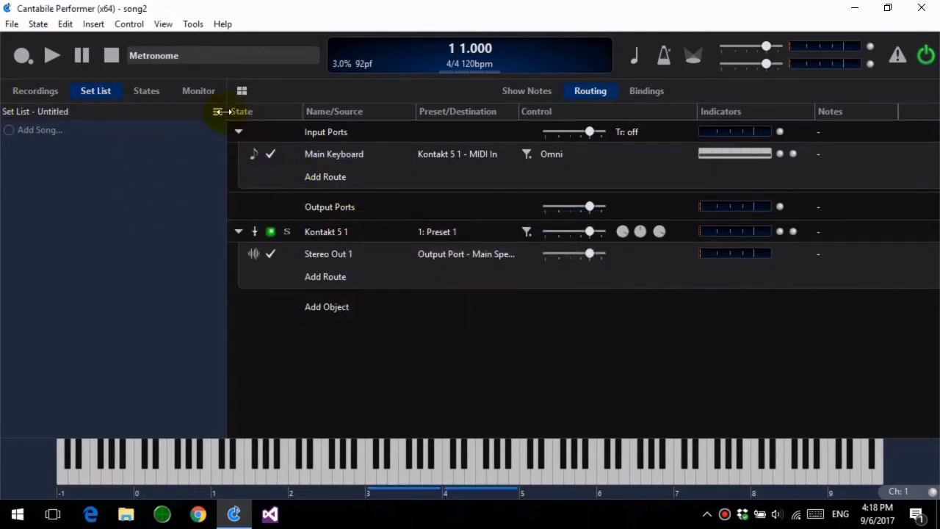
click(218, 111)
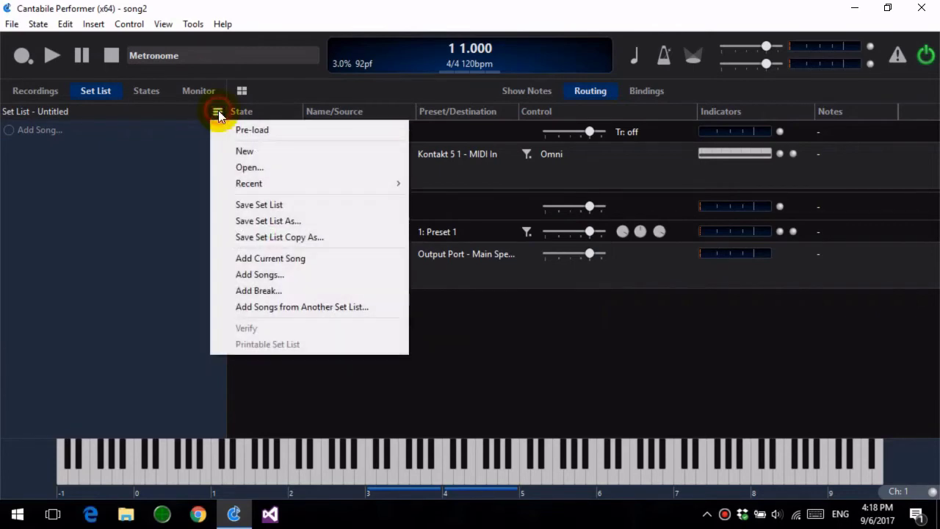
click(277, 220)
text(demo2)
key(Return)
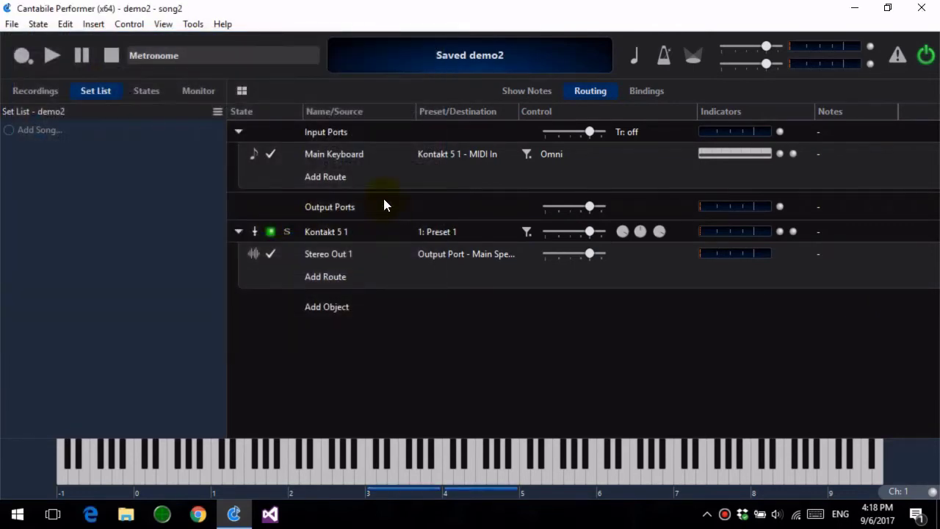
Step: Create a new song and add a new linked rack named Keys to it
click(400, 345)
key(ctrl+n)
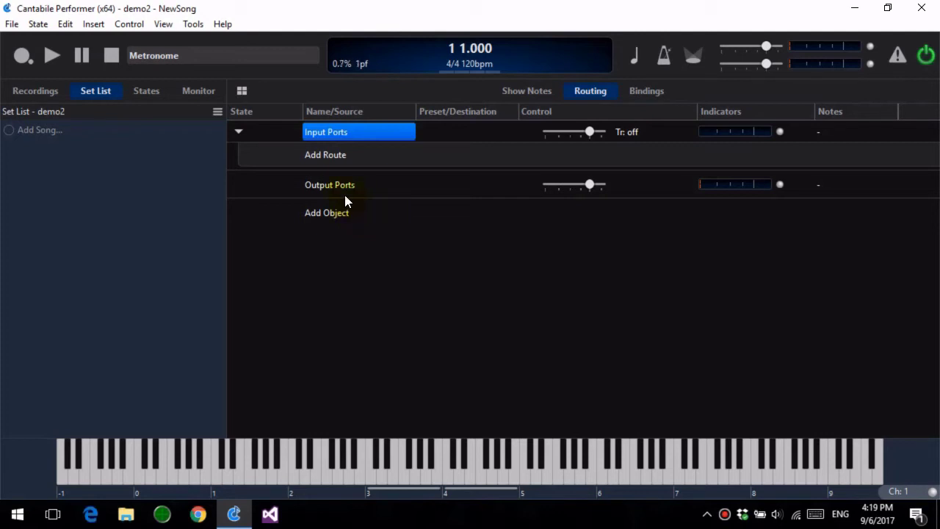
click(345, 213)
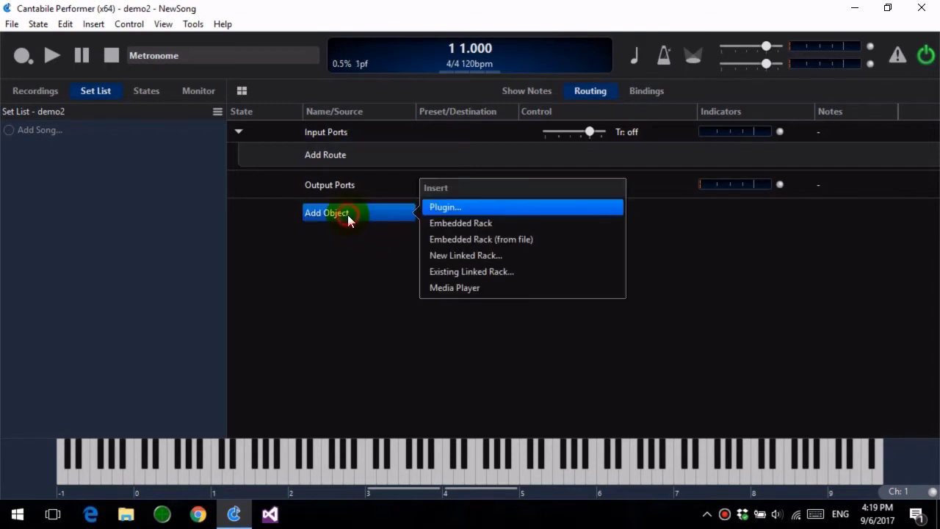
click(515, 257)
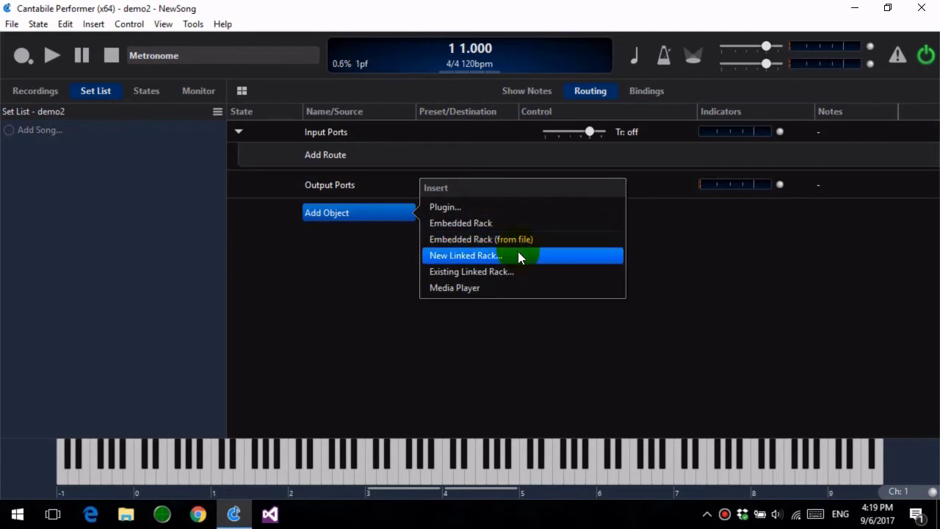
click(517, 253)
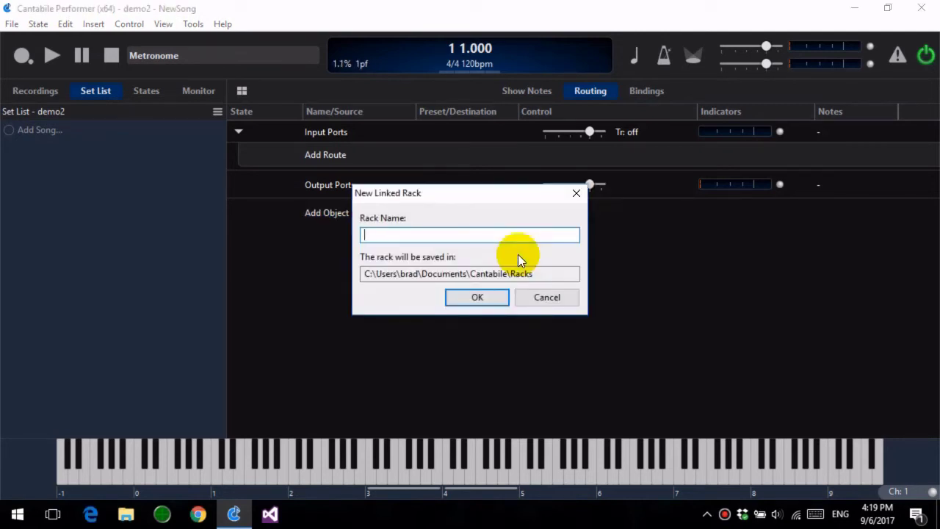
text(Keys)
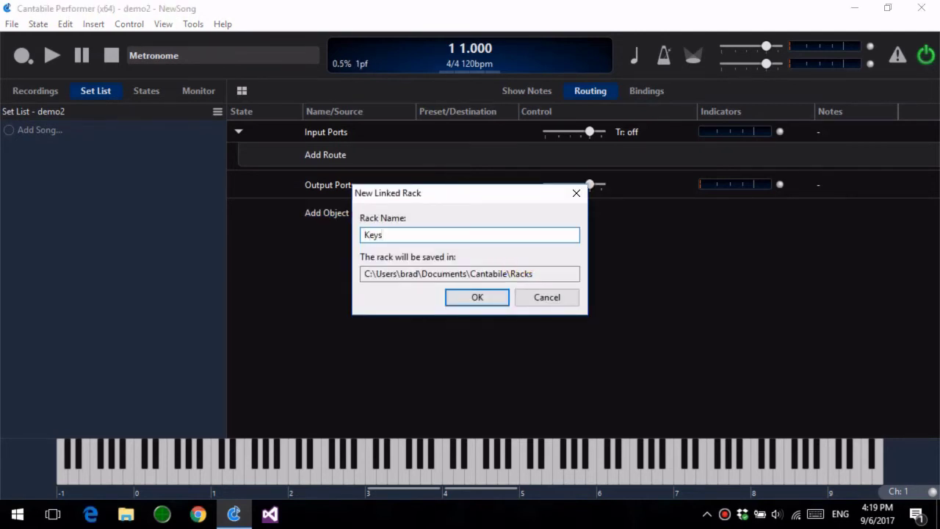
key(Return)
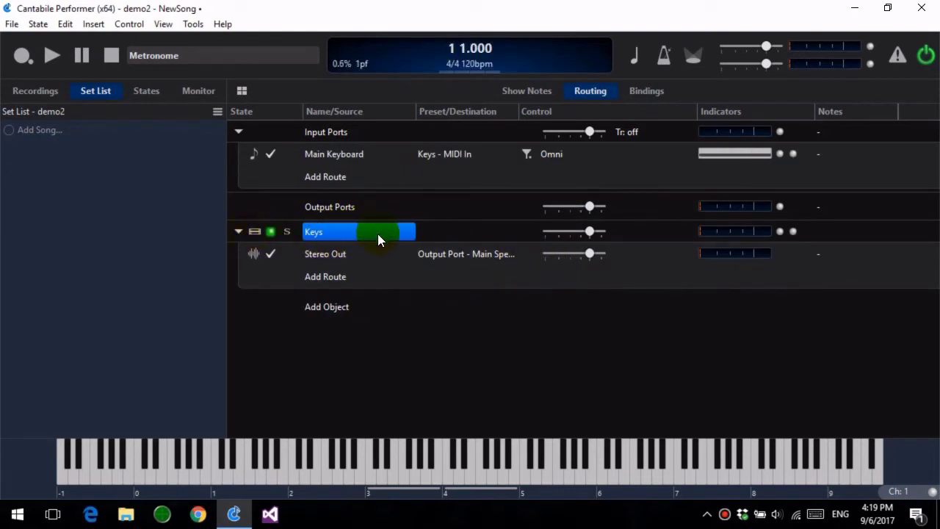
Step: Open the Keys rack and insert the Kontakt 5 plugin inside it
double_click(335, 233)
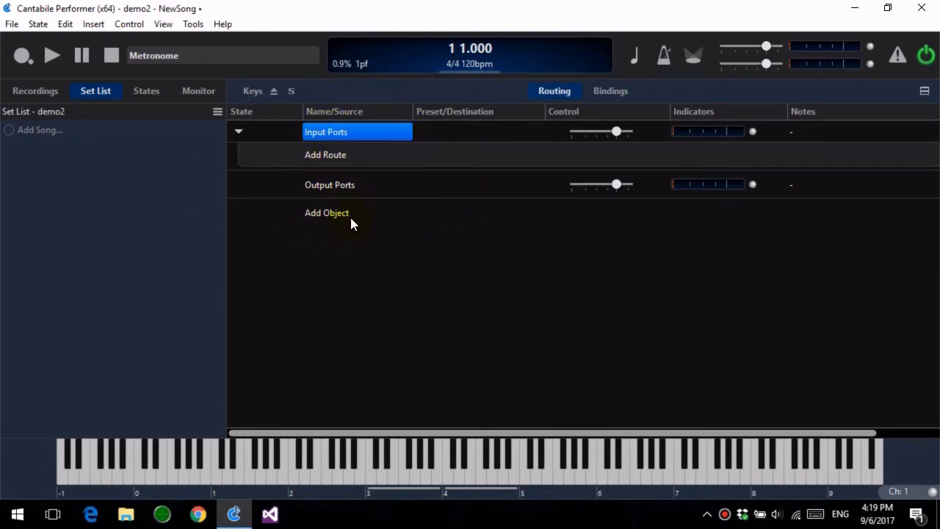
click(357, 213)
click(457, 209)
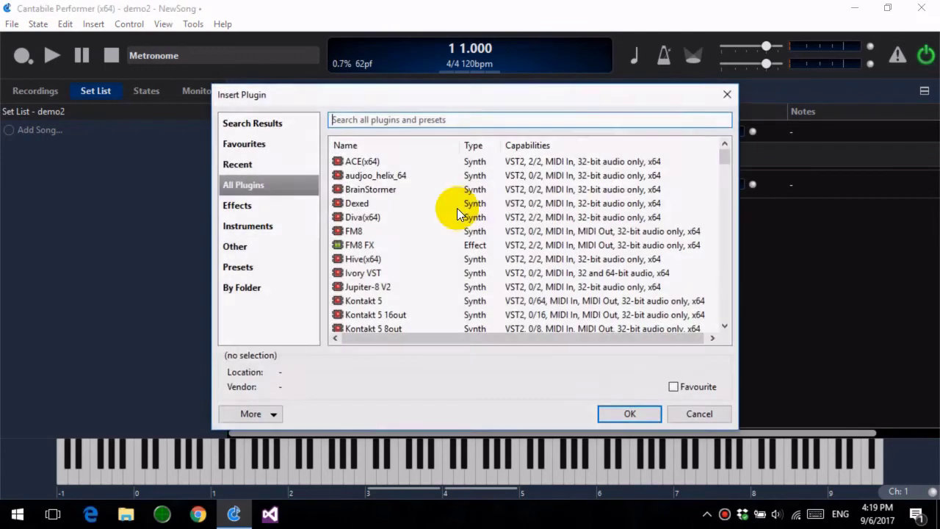
text(Kont)
key(Return)
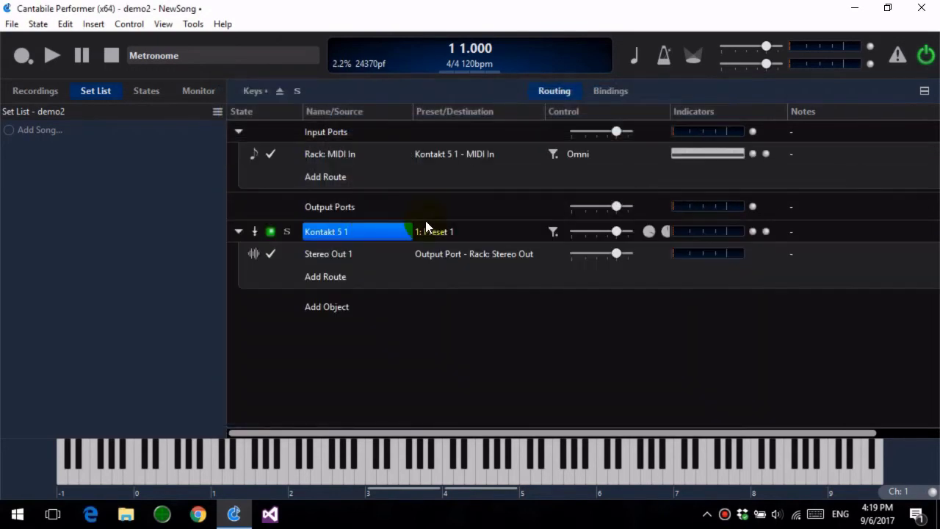
Step: Load Grand Piano.nki from the factory library's acoustic pianos into the rack's Kontakt plugin and play a test note
double_click(354, 227)
click(215, 174)
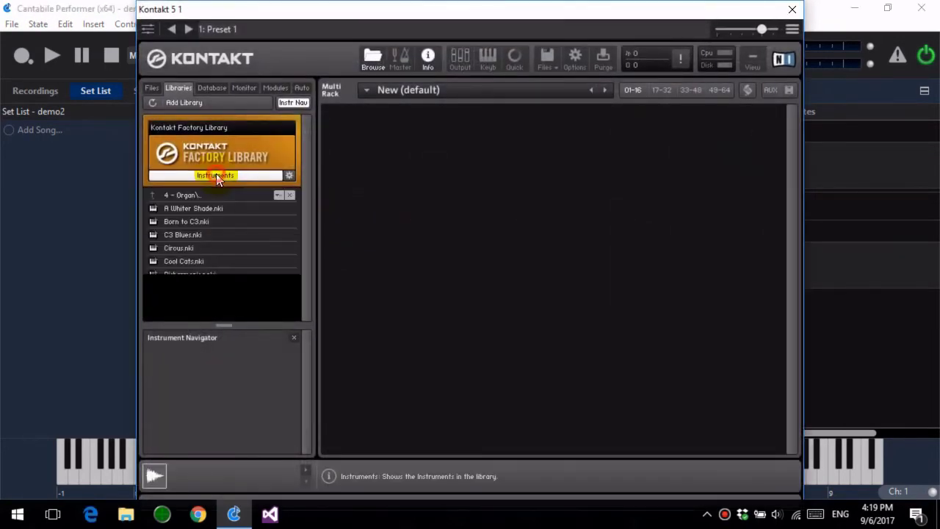
double_click(194, 192)
double_click(195, 221)
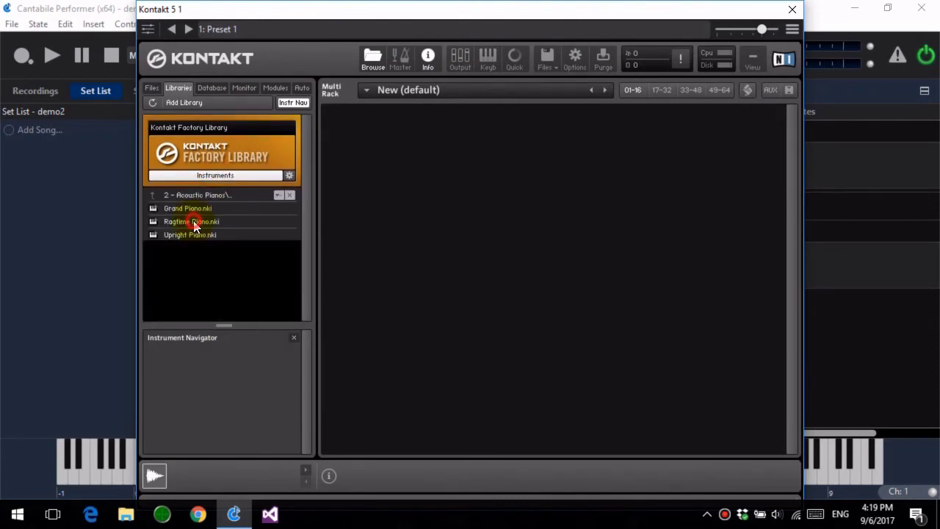
double_click(185, 208)
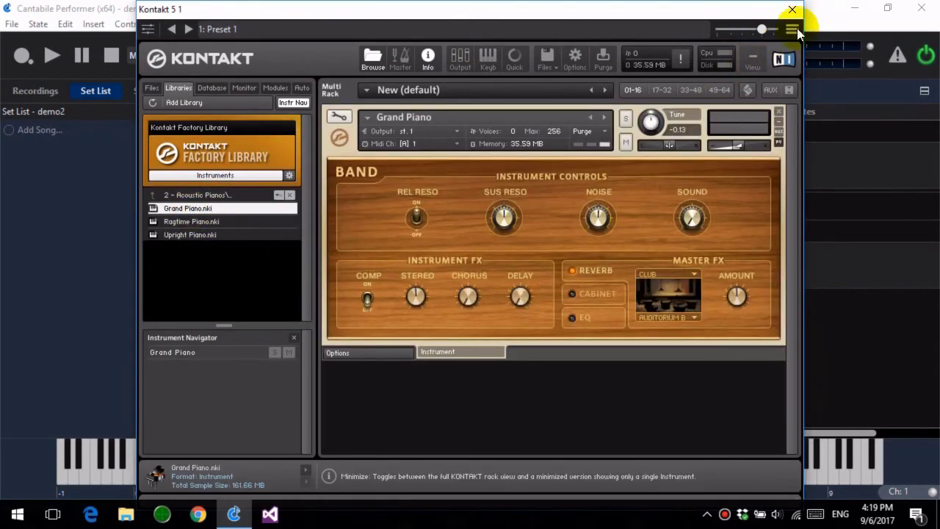
click(791, 12)
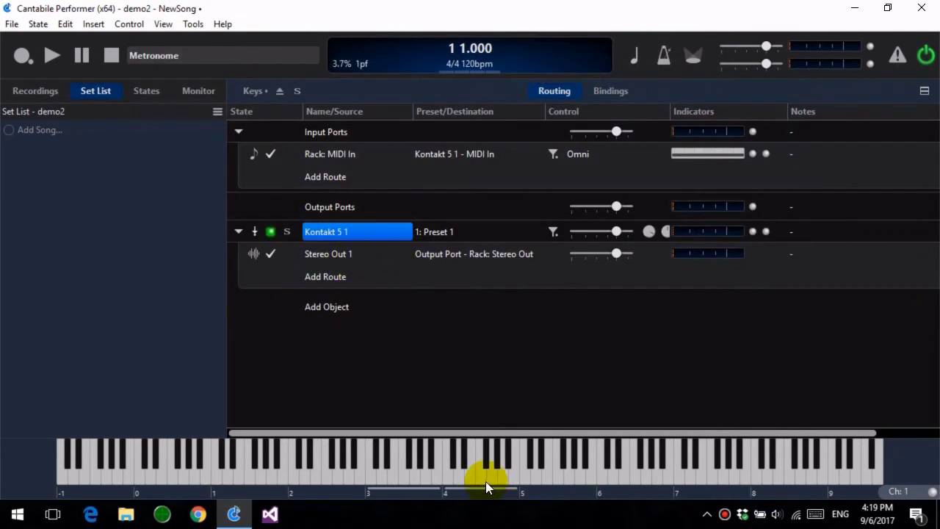
click(453, 470)
Step: Return to the song's routing, look inside the Keys rack once more, and go back to the song
click(253, 90)
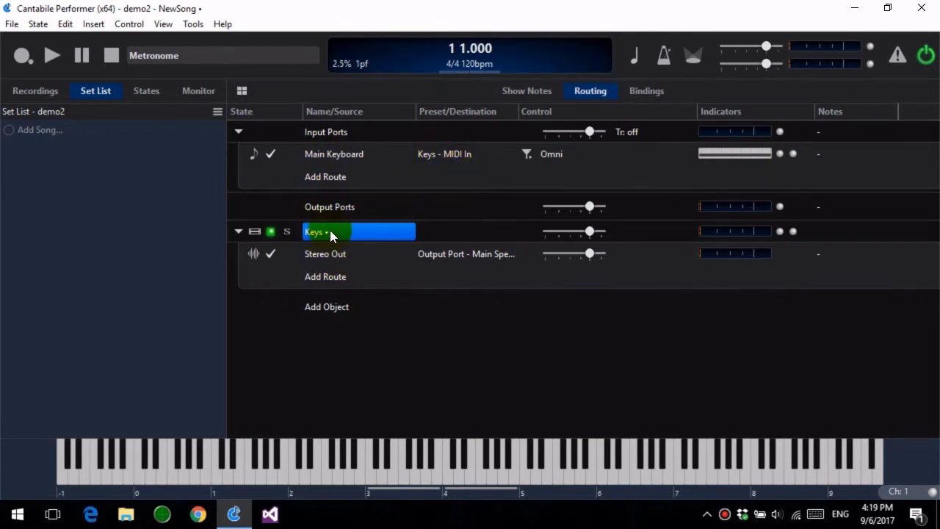
click(353, 232)
double_click(352, 232)
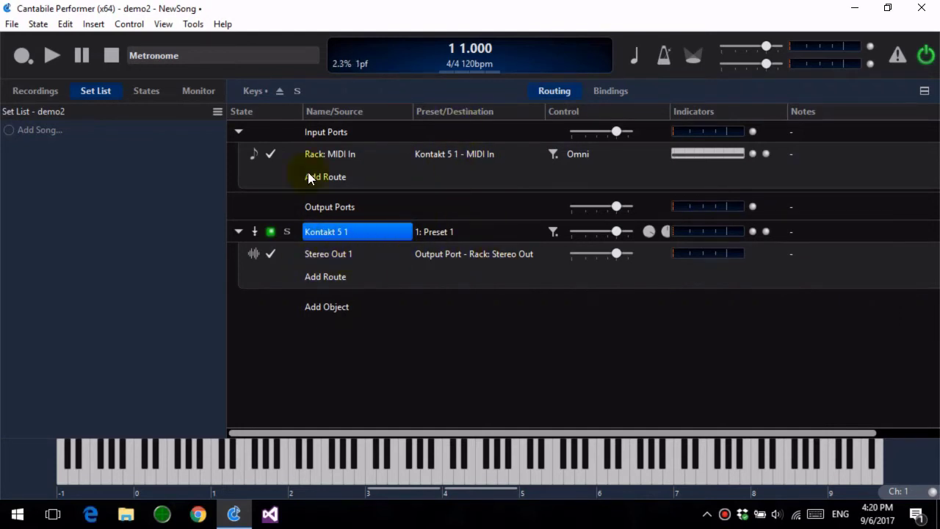
click(276, 92)
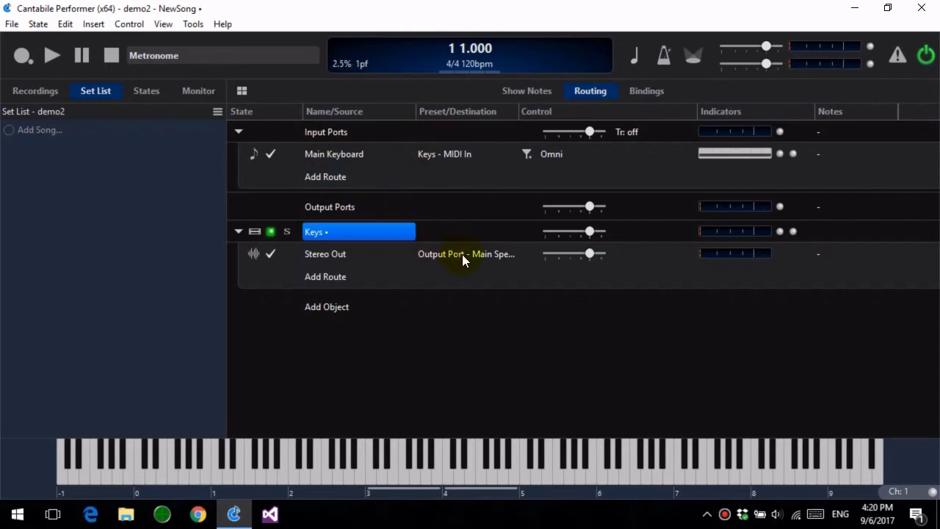
drag(387, 238, 361, 238)
click(399, 231)
click(359, 229)
drag(358, 230, 342, 243)
Step: Save the song as song1, replacing the existing file, and add it to the demo2 set list
key(alt+f)
text(a)
text(song1)
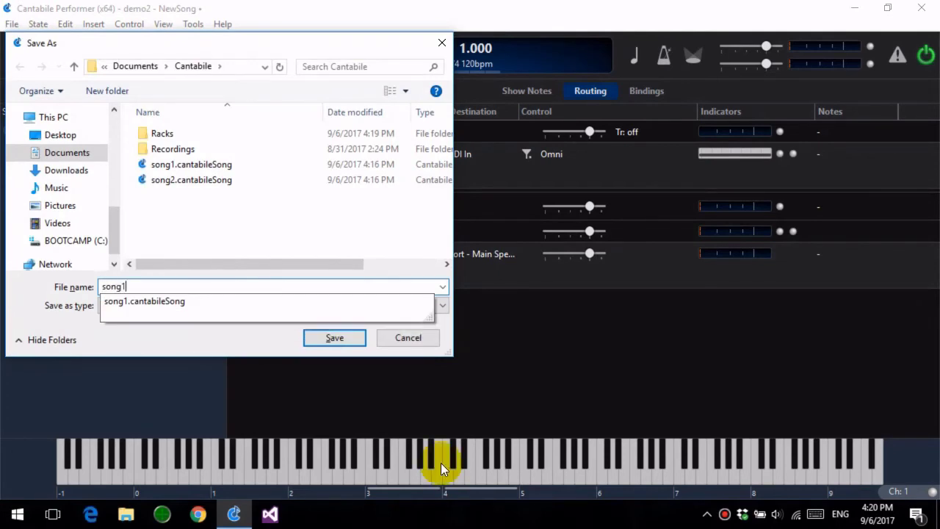
key(Return)
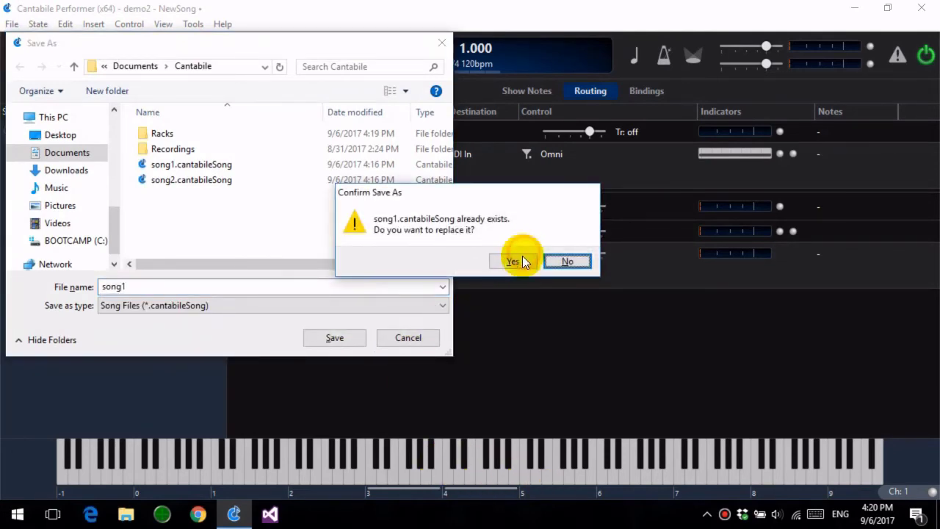
click(519, 257)
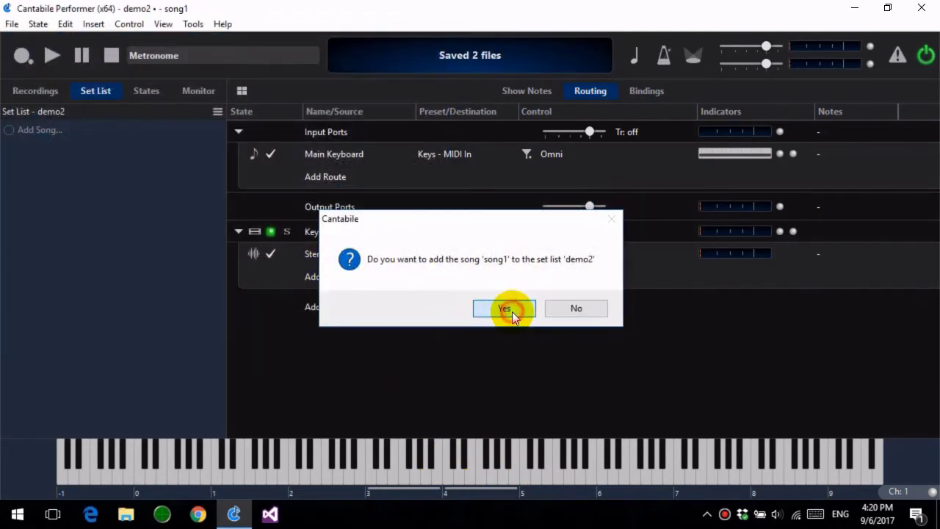
click(505, 309)
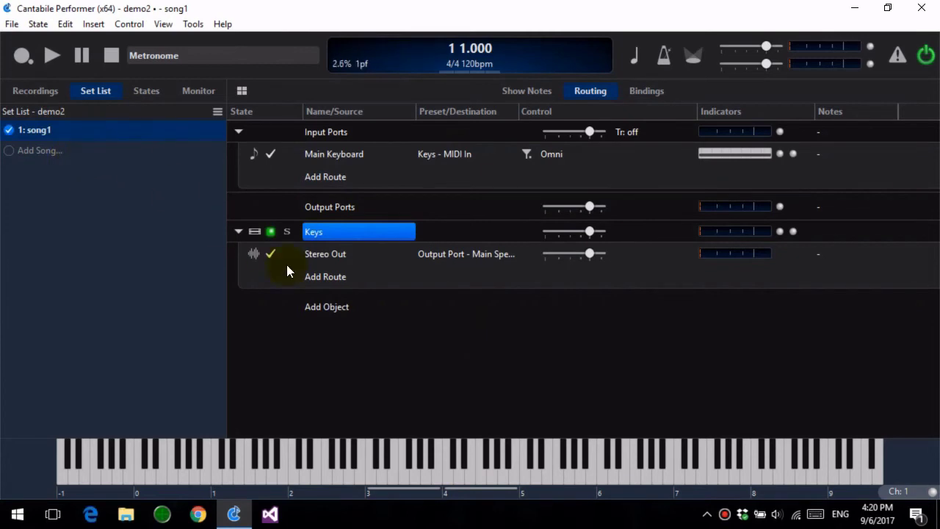
Step: Create another new song and insert the existing linked rack Keys.cantabileRack into it
click(12, 23)
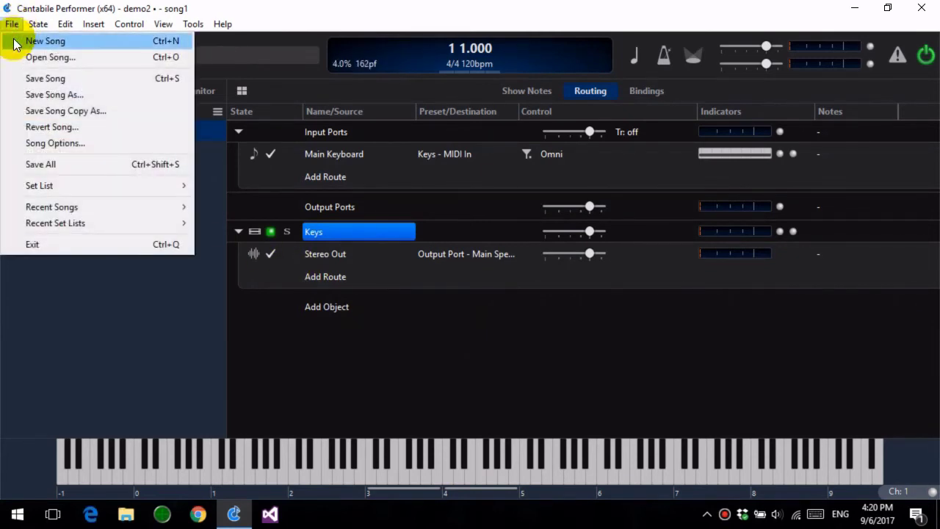
click(15, 41)
click(355, 213)
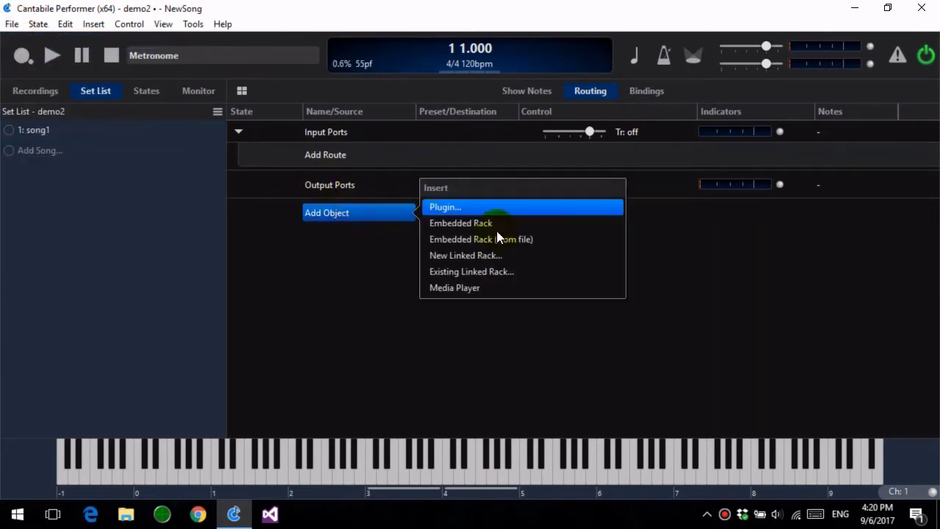
click(488, 274)
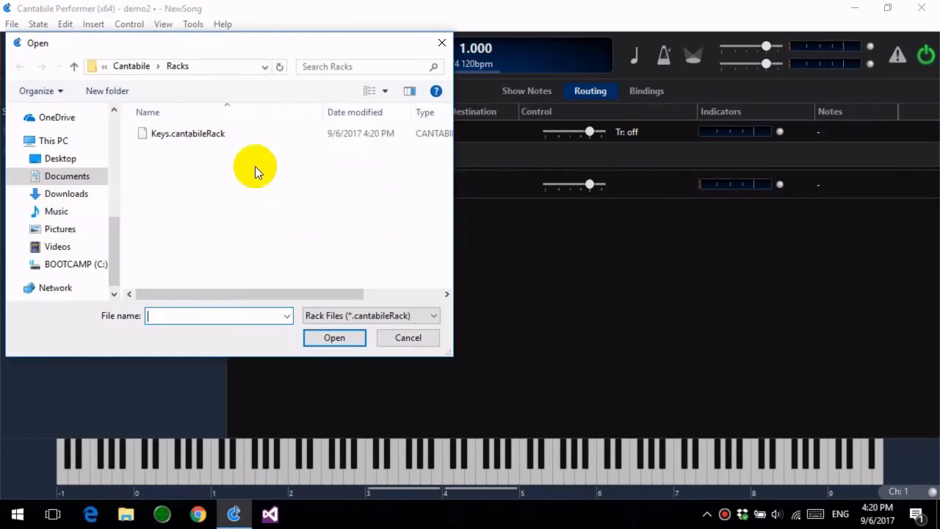
click(180, 132)
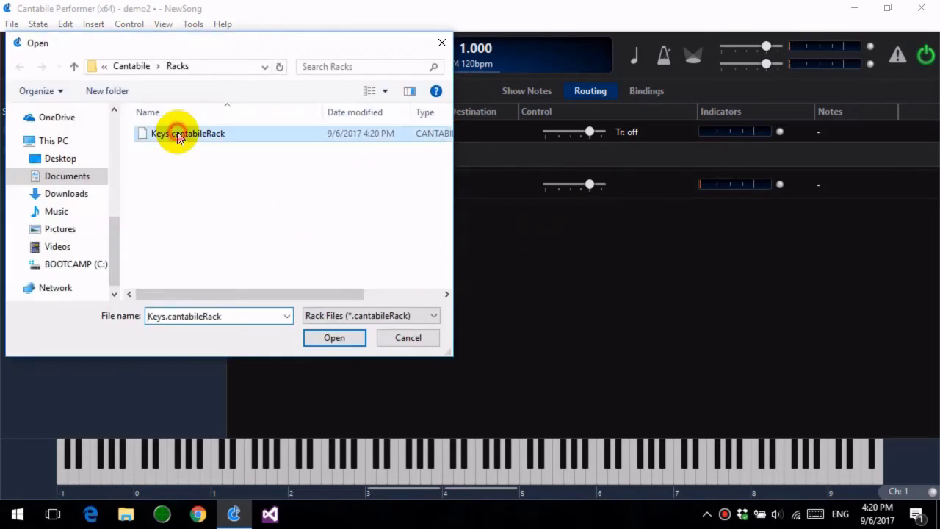
click(334, 337)
Step: Check the contents of the Keys rack in the new song, return to the song, and play a test note
click(338, 234)
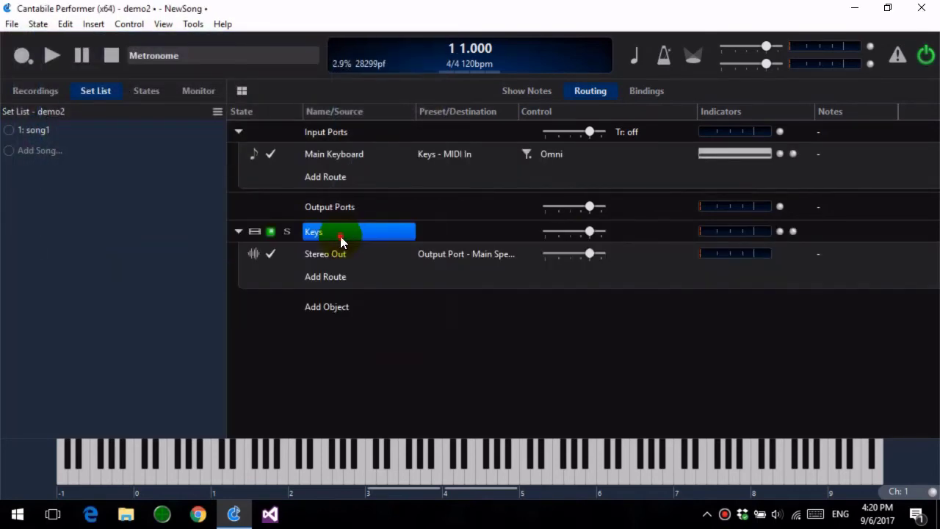
double_click(340, 235)
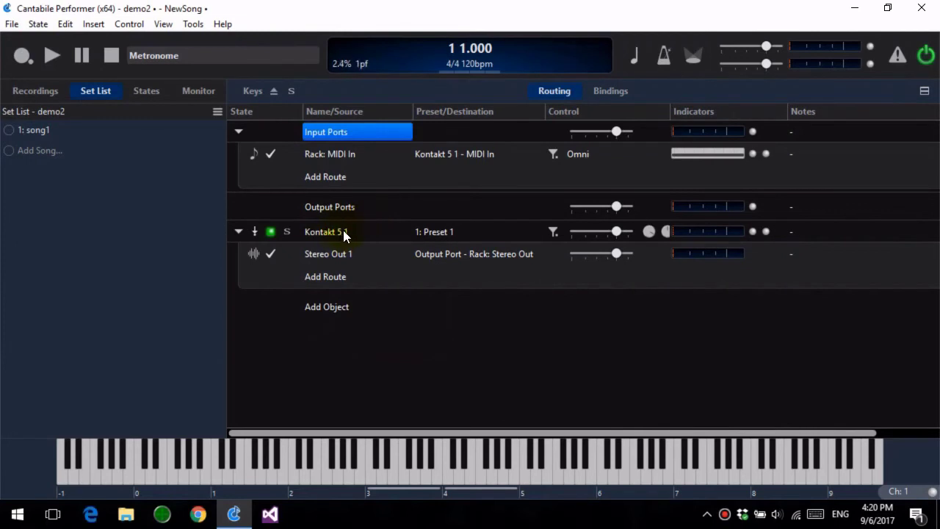
click(264, 92)
click(440, 480)
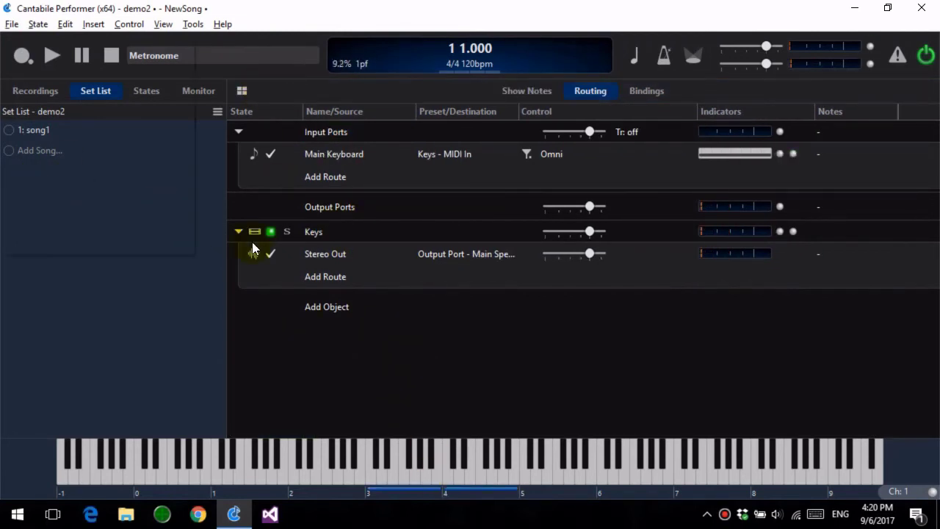
Step: Save the song as song2, replacing the existing file, and add it to the demo2 set list
key(ctrl+s)
text(song2)
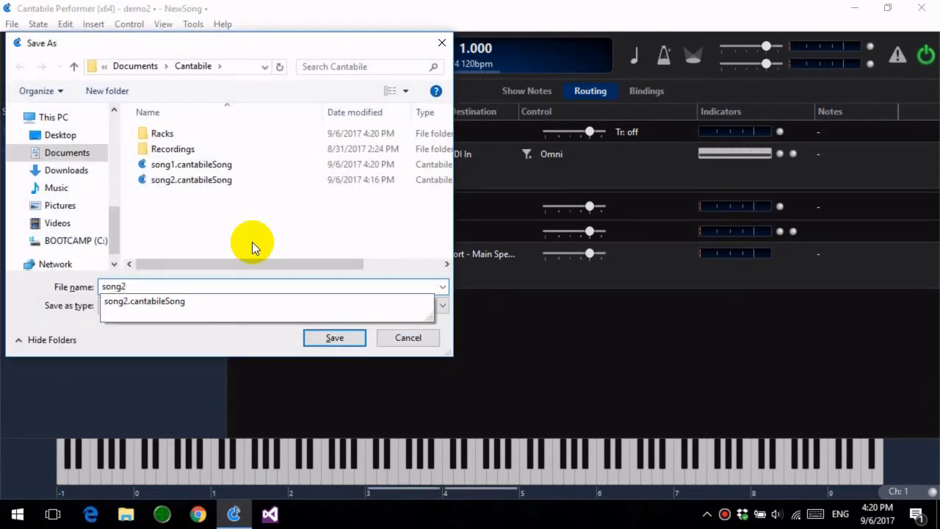
key(Return)
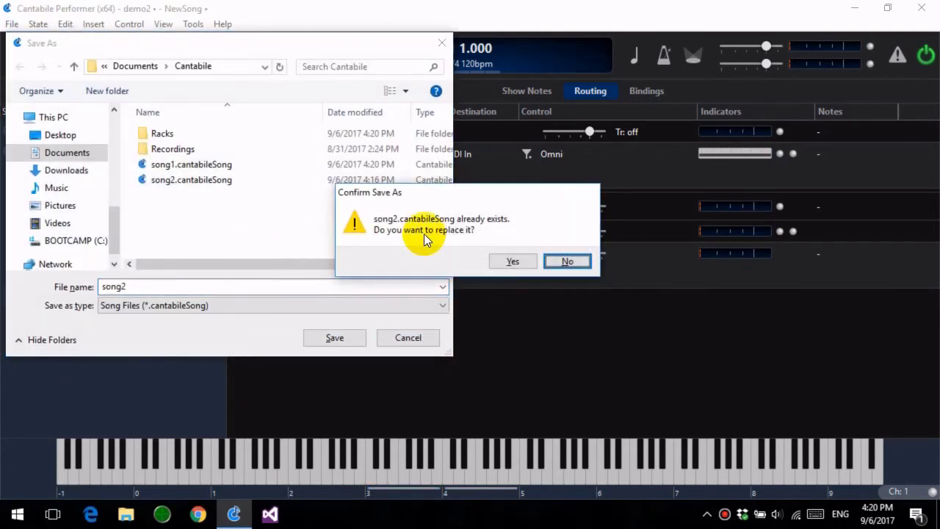
click(499, 261)
click(522, 309)
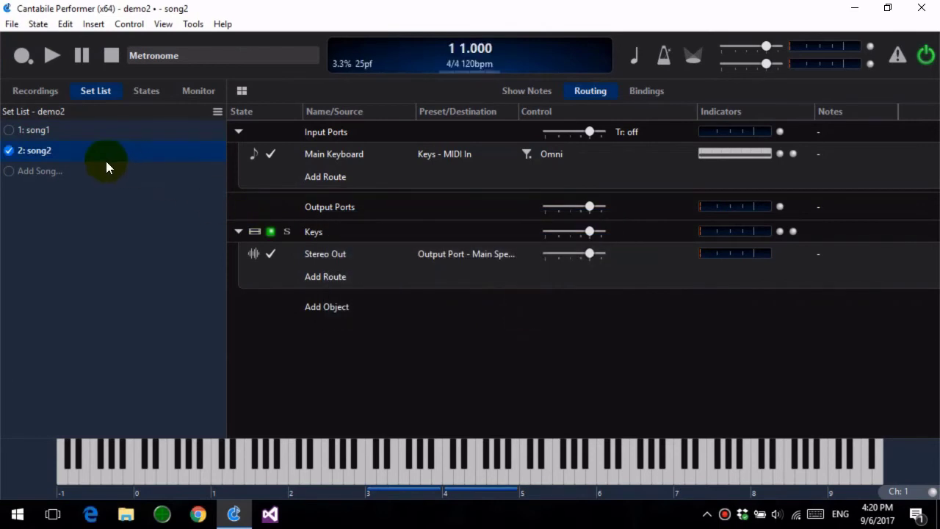
Step: Check the Keys rack inside song2, return to the song, and switch back and forth between song1 and song2
double_click(333, 237)
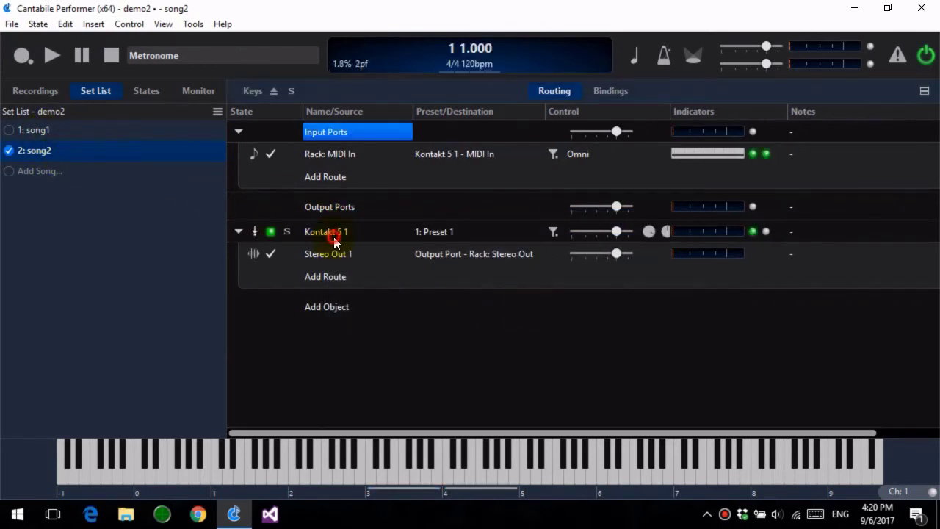
click(269, 94)
click(9, 130)
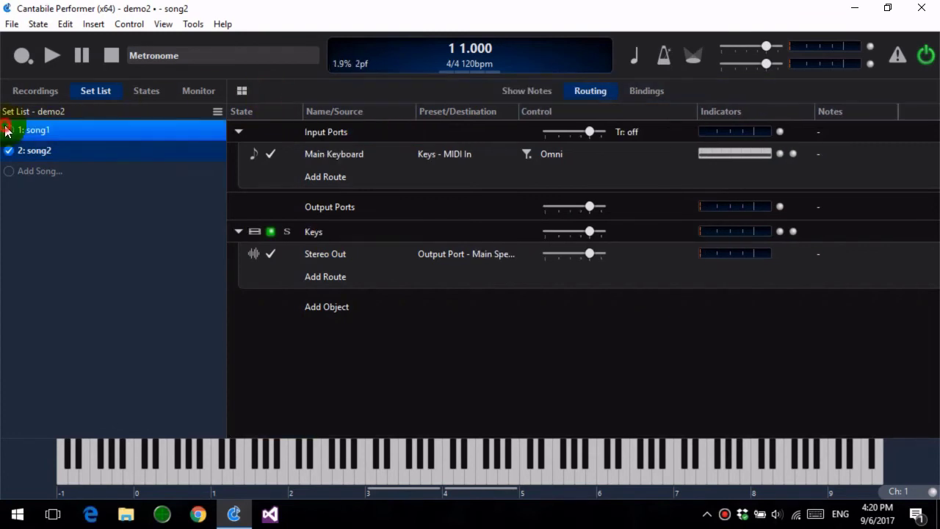
click(11, 150)
click(10, 130)
click(6, 151)
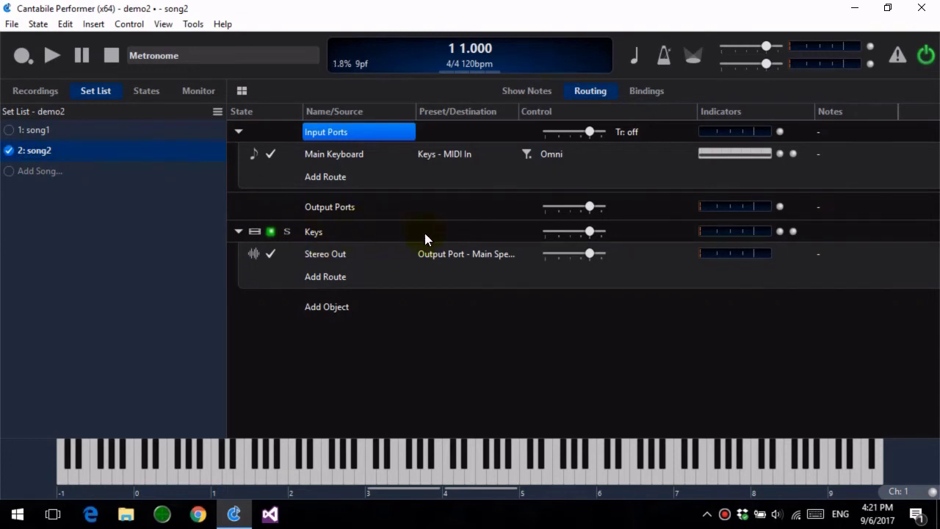
Step: In the Keys rack's Kontakt, replace the Grand Piano with Circus.nki from the factory library's Band 4 - Organ folder
double_click(342, 231)
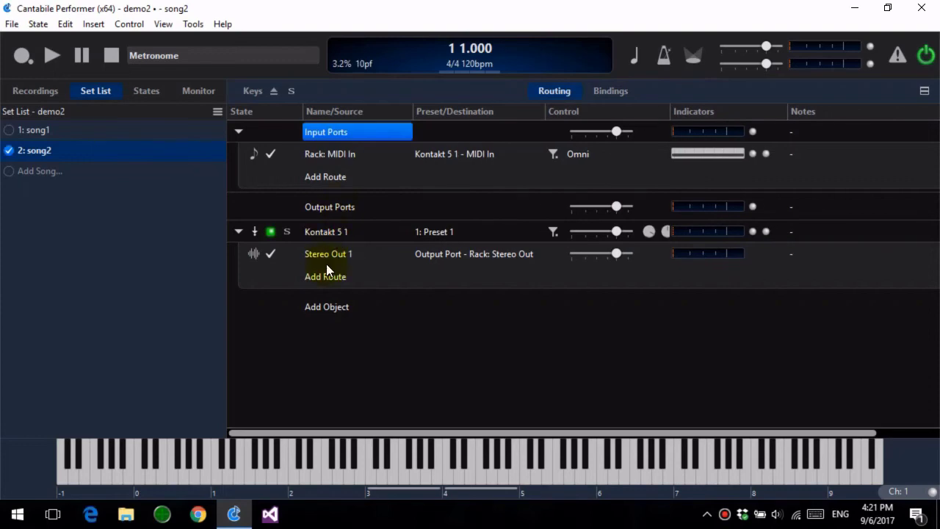
click(346, 307)
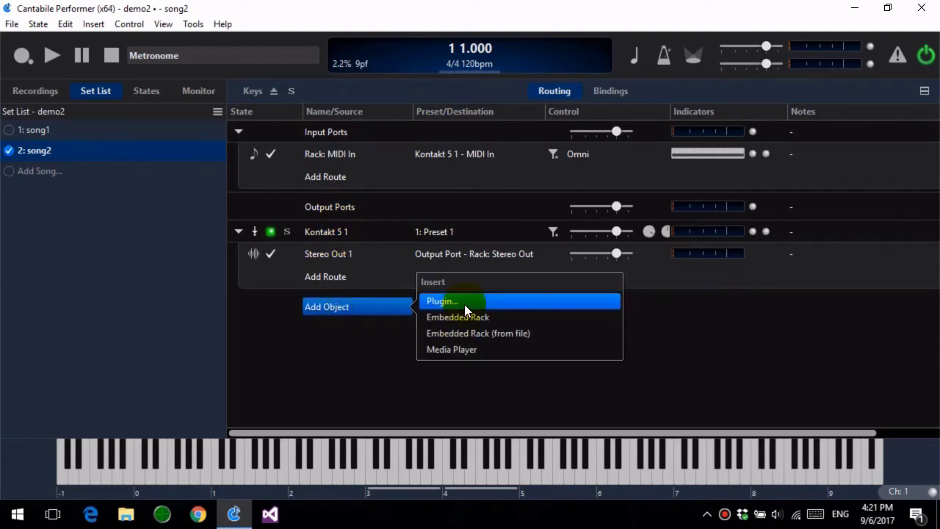
double_click(363, 225)
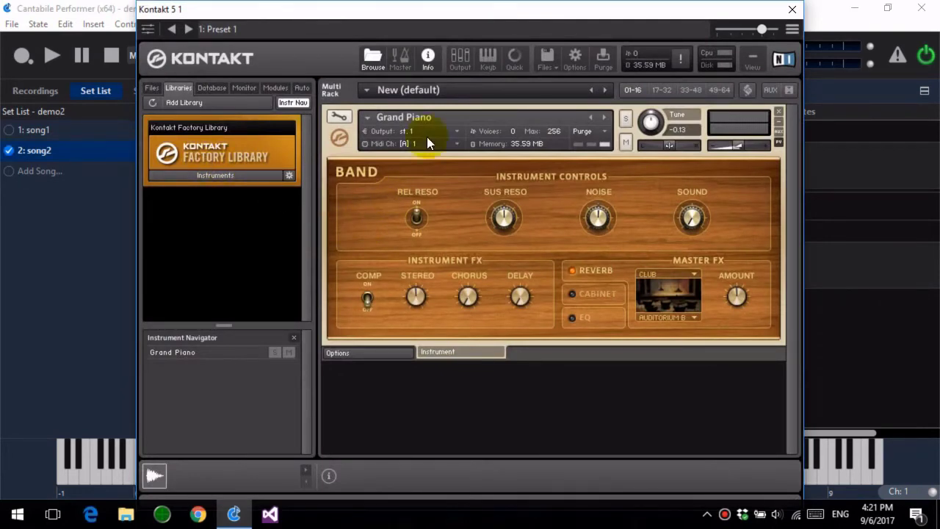
click(777, 111)
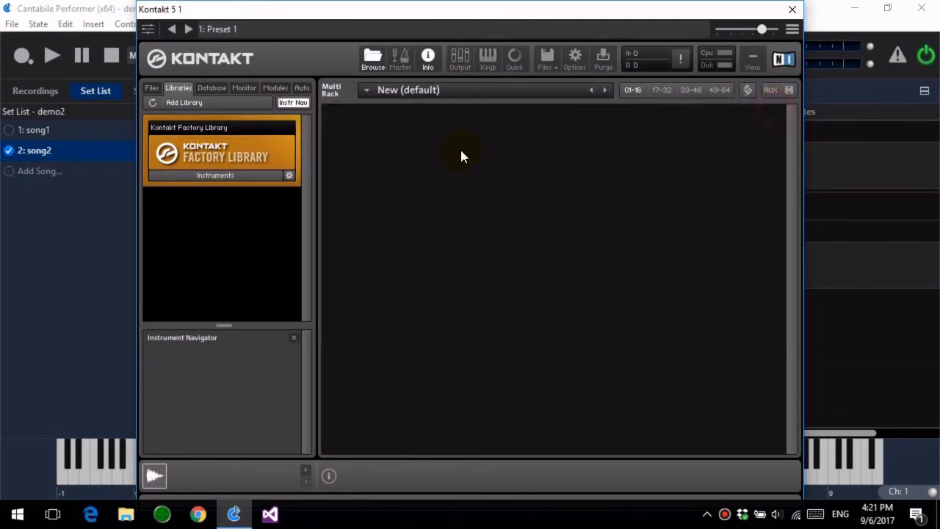
click(209, 173)
click(199, 211)
click(192, 196)
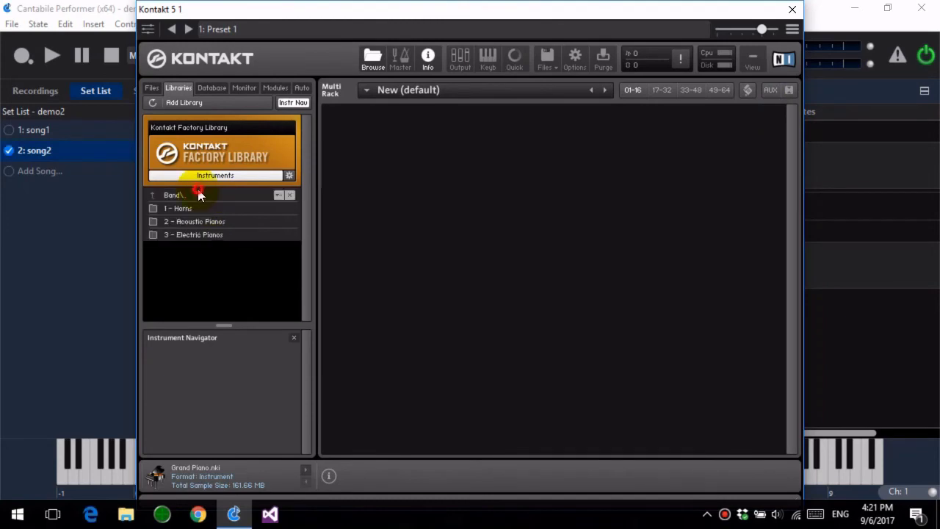
double_click(193, 249)
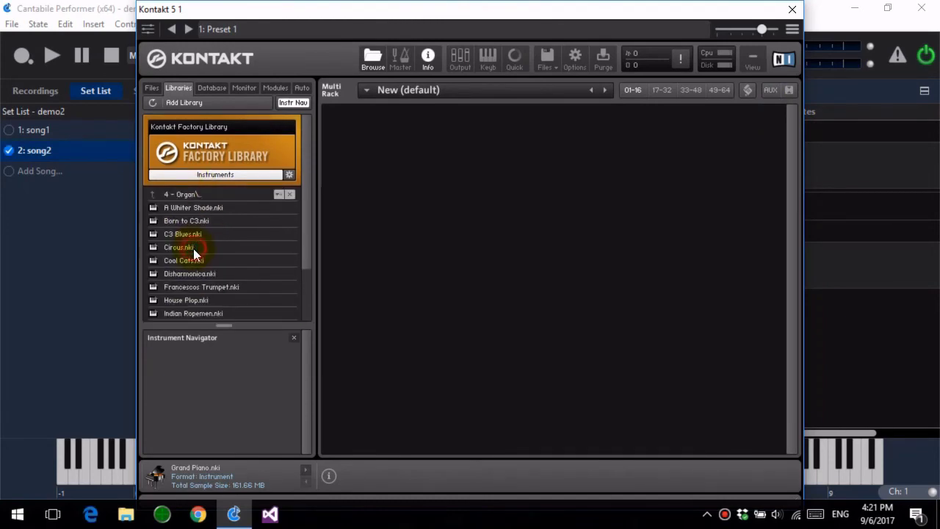
double_click(193, 248)
click(792, 9)
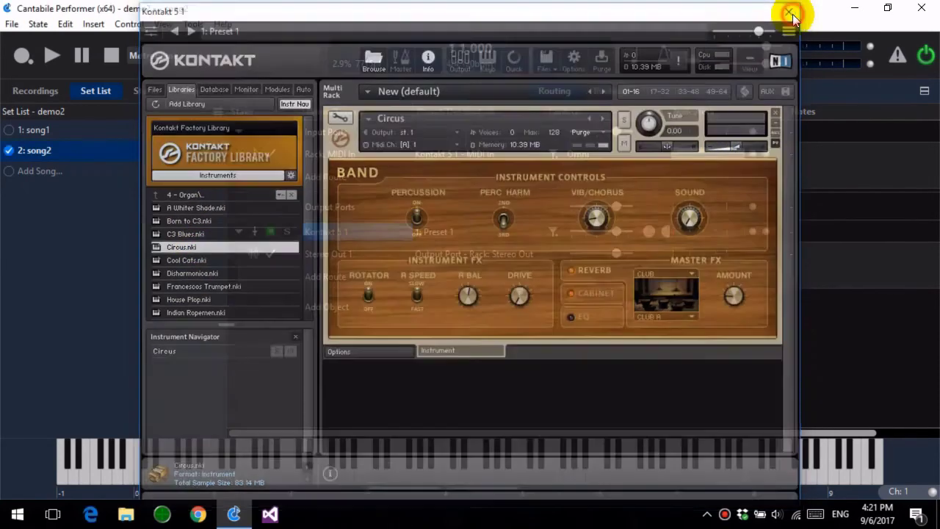
Step: Return to the song and play a test note in song2, song1, and song2 again to compare the shared rack's sound
click(365, 230)
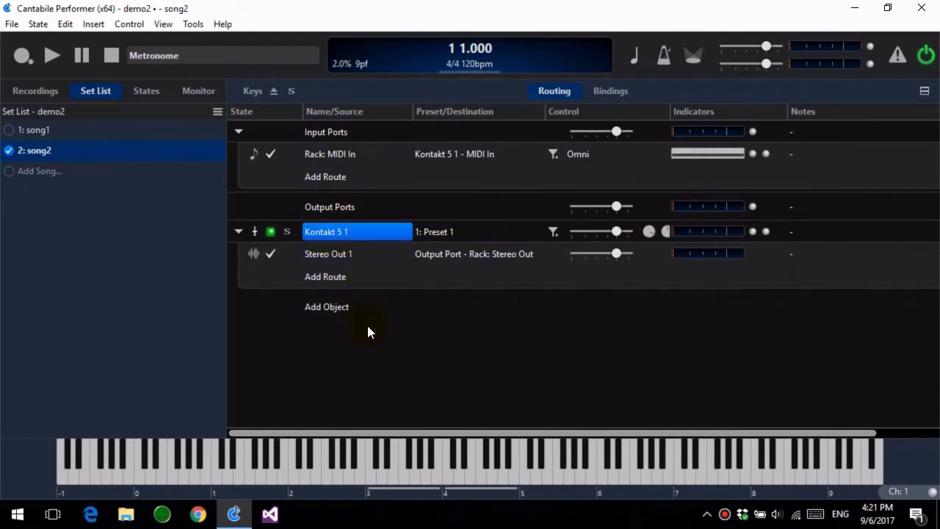
click(271, 98)
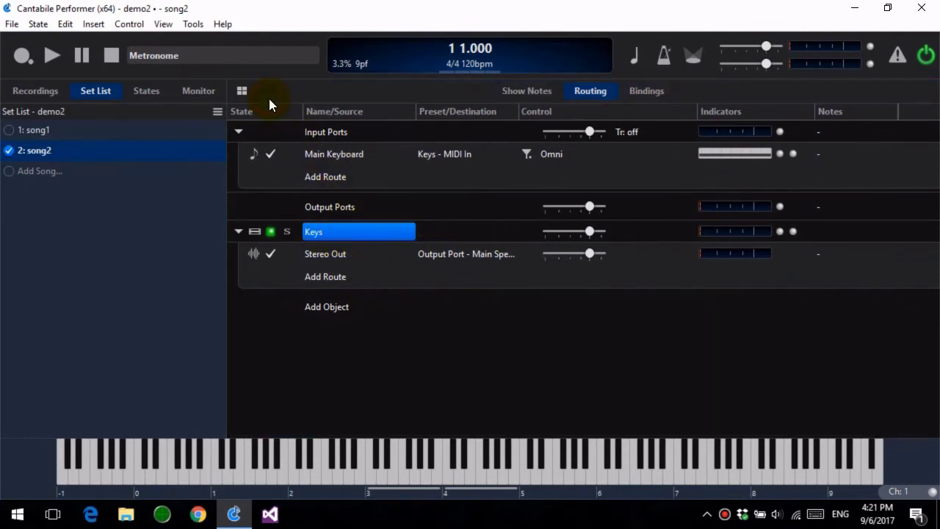
click(458, 469)
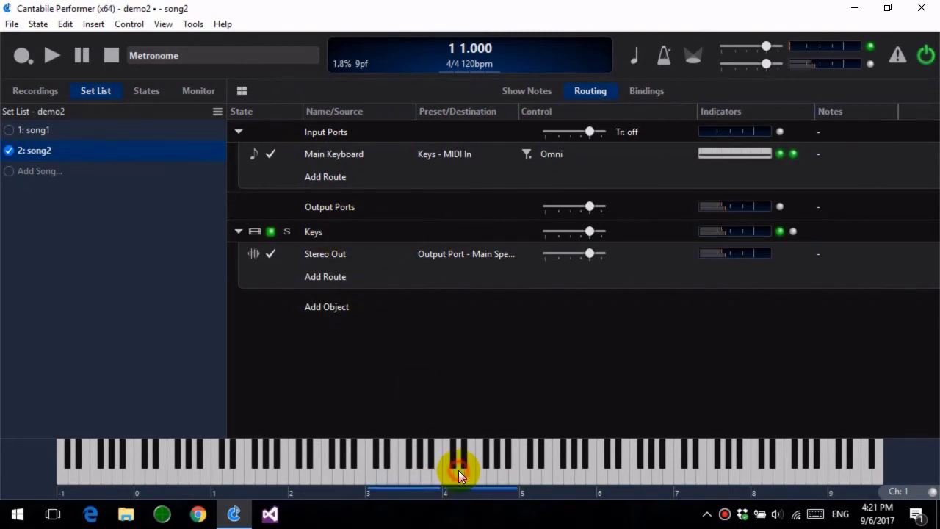
click(8, 133)
click(407, 451)
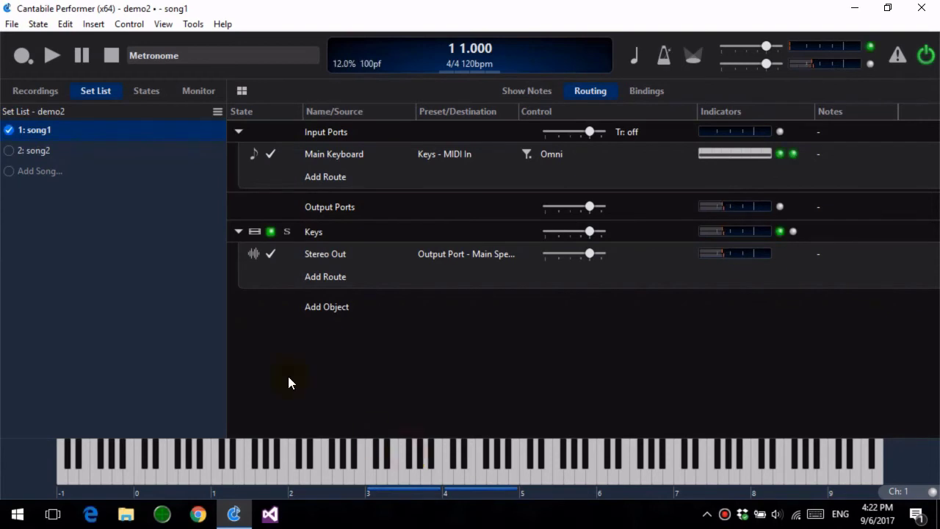
click(37, 150)
click(432, 472)
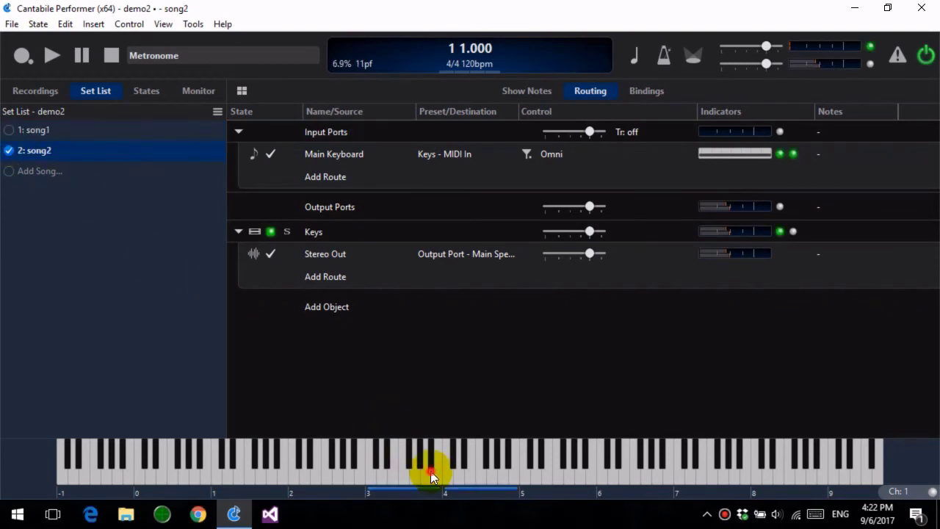
Step: Open the Keys rack from song2 and add the Ivory VST plugin to it
double_click(334, 231)
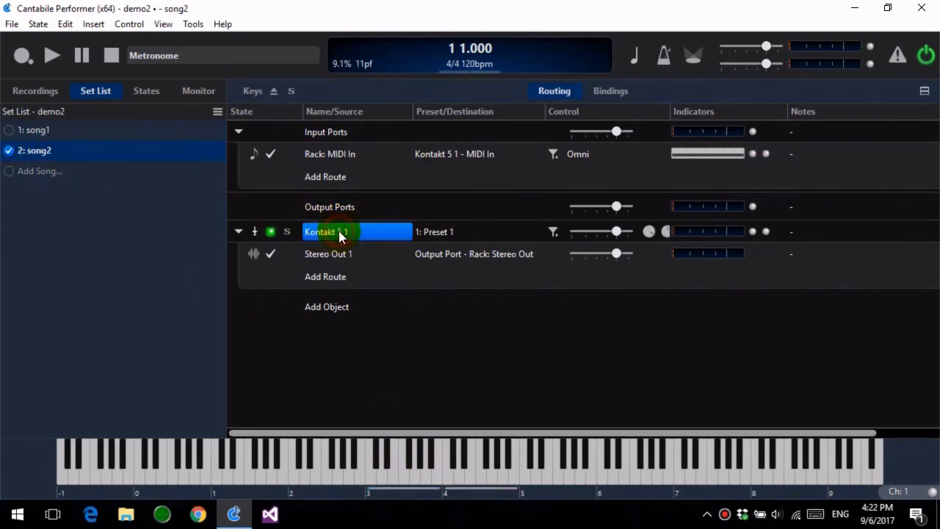
click(358, 287)
click(356, 308)
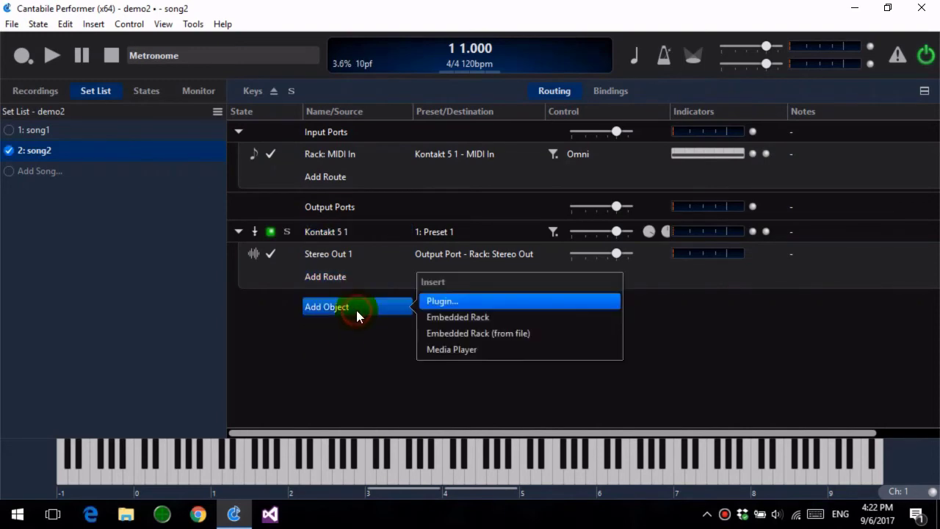
click(442, 301)
text(ivory)
key(Return)
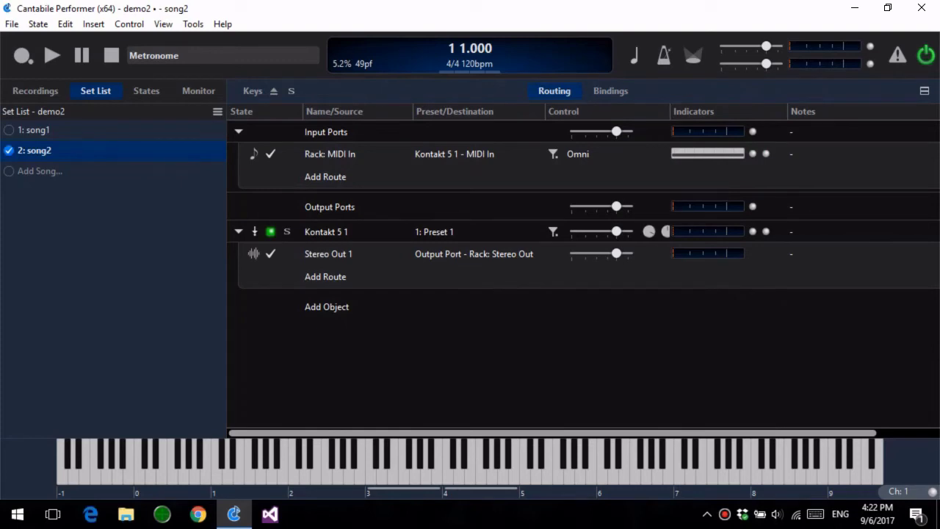
Step: Load the German D 10 Level keyset in Ivory and delete the rack's separate MIDI In route to Ivory
click(338, 345)
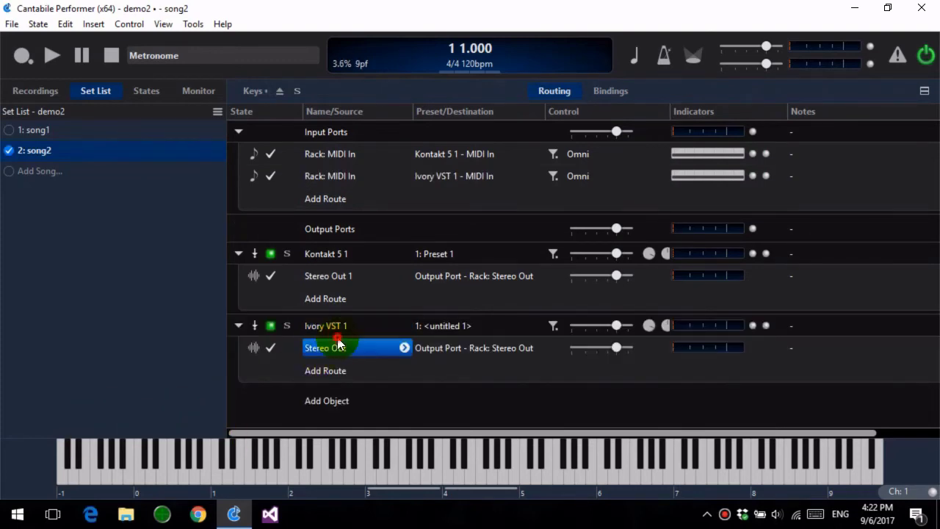
double_click(338, 326)
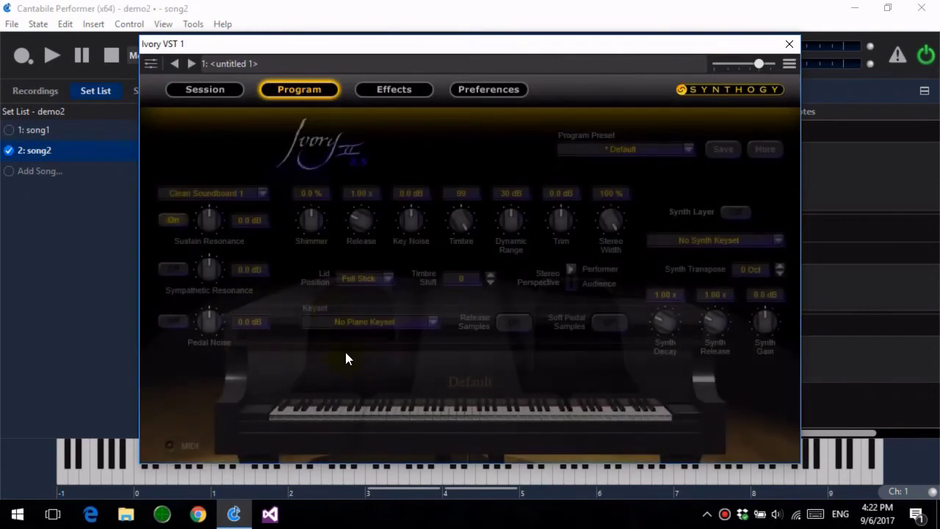
click(388, 325)
click(266, 138)
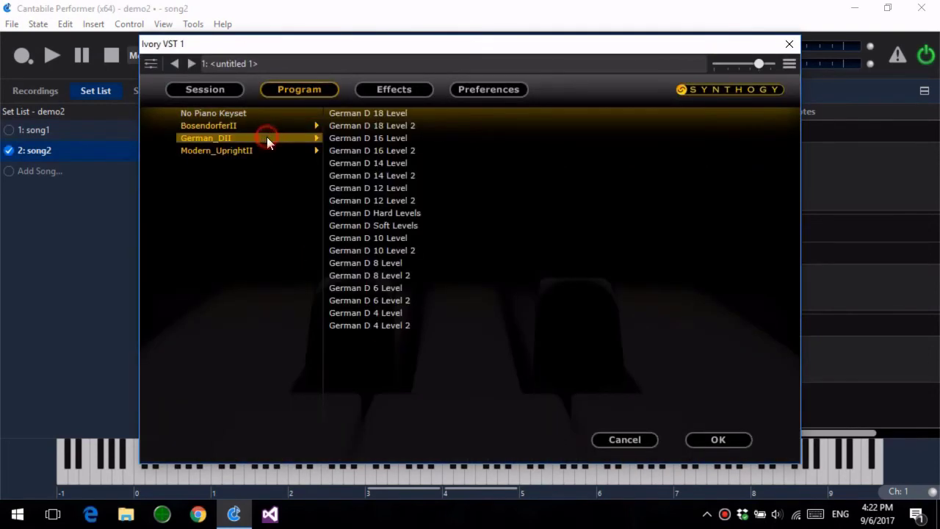
click(367, 240)
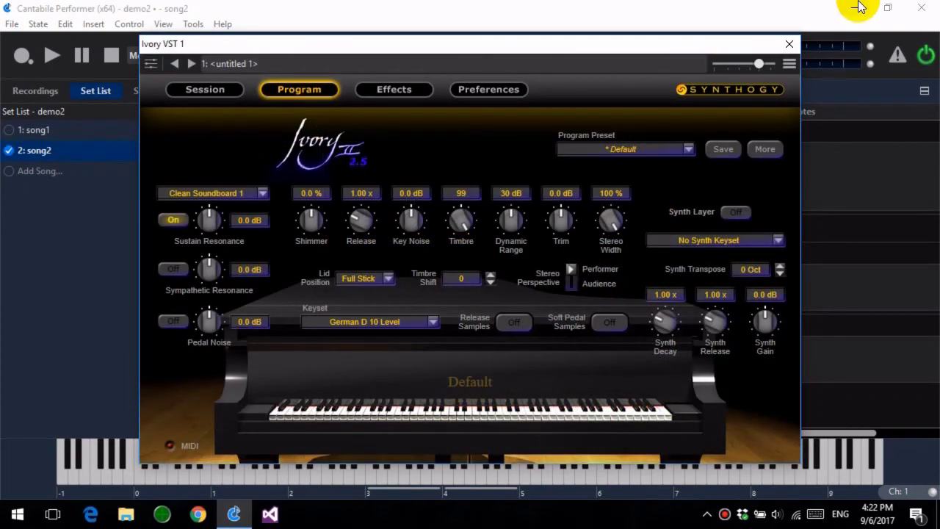
click(789, 44)
click(347, 182)
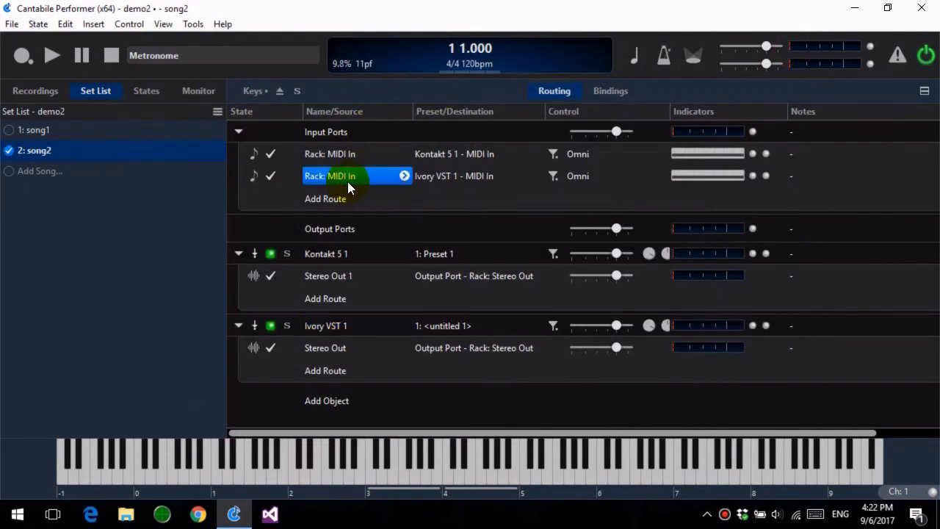
key(Delete)
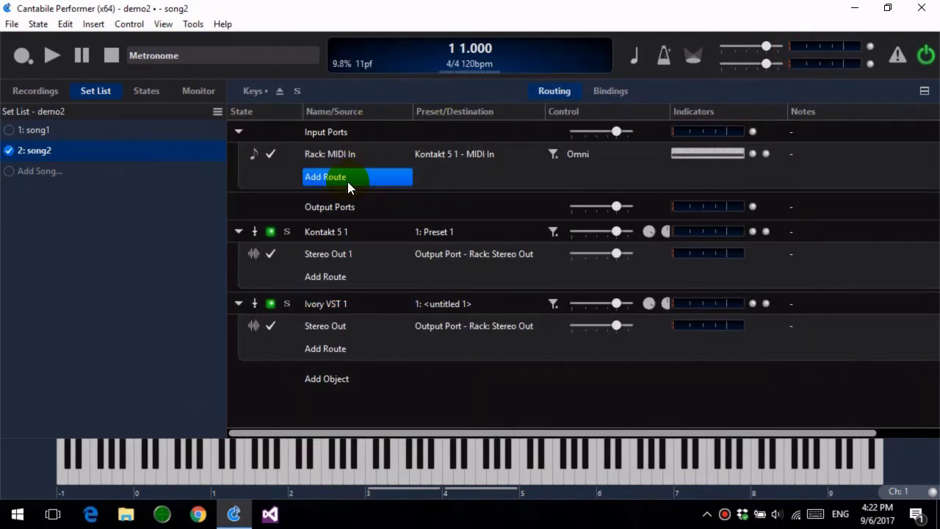
Step: Create two states in the Keys rack named Kontakt (program 1) and Ivory (program 2)
click(147, 91)
click(13, 134)
text(Kontakt)
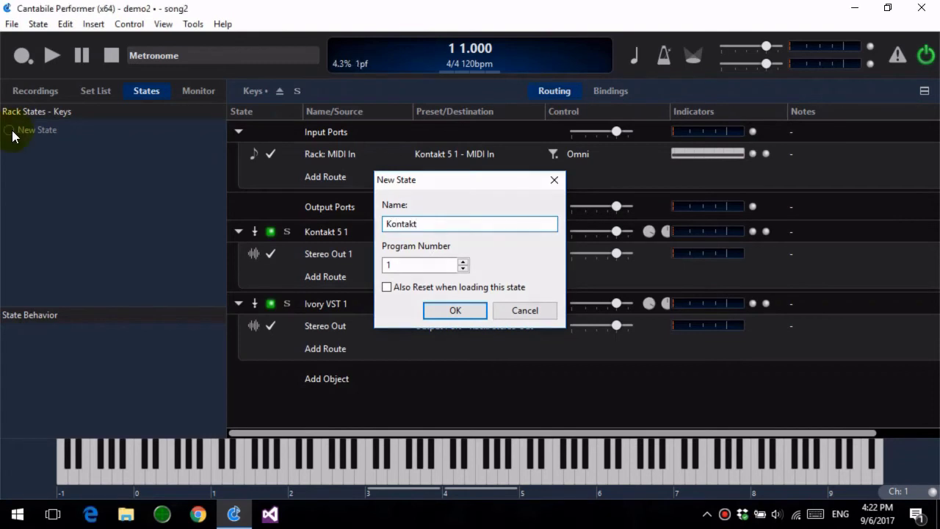
key(Return)
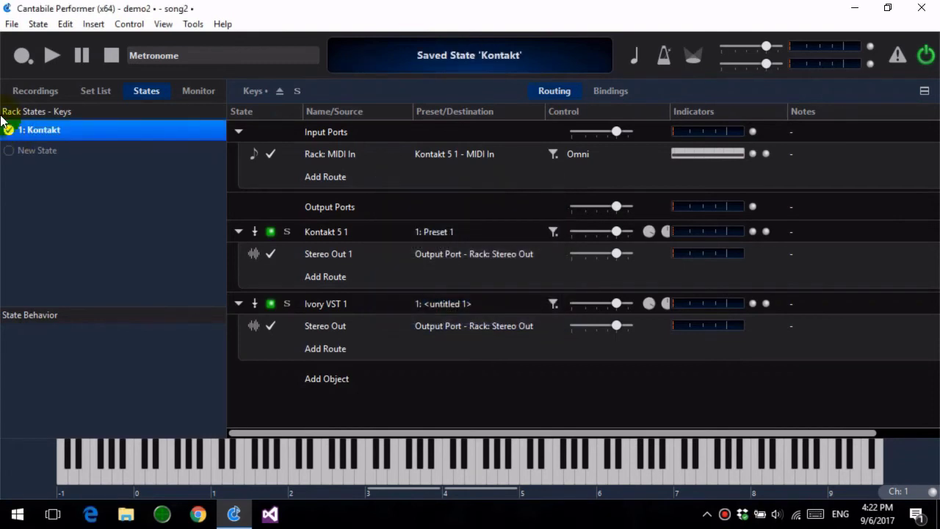
click(8, 153)
text(Ivory)
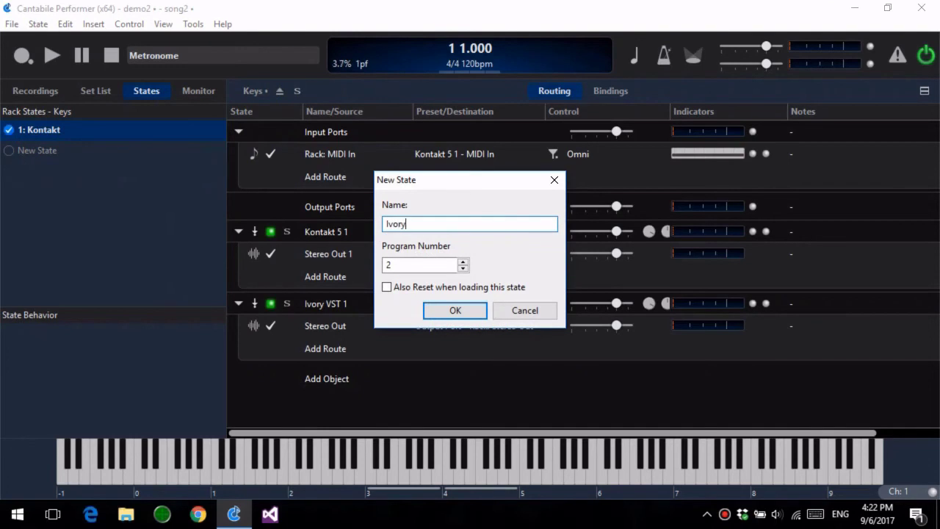
key(Return)
Step: In the Ivory state, set the rack's MIDI In route target to Ivory VST 1 - MIDI In
click(61, 132)
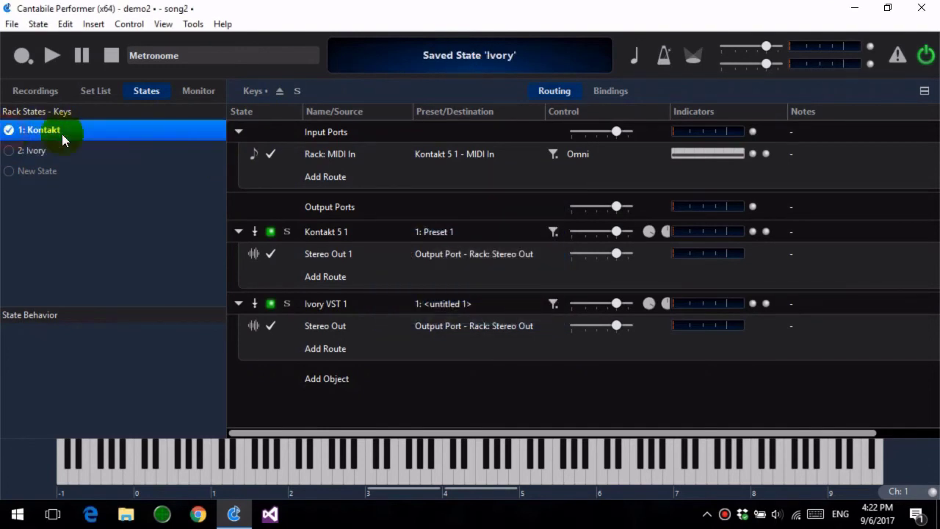
click(462, 163)
click(343, 154)
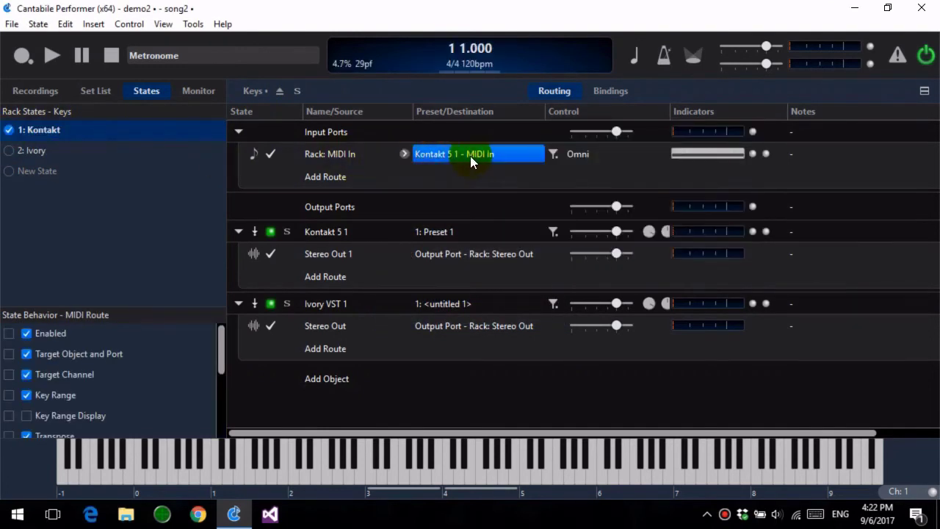
click(11, 151)
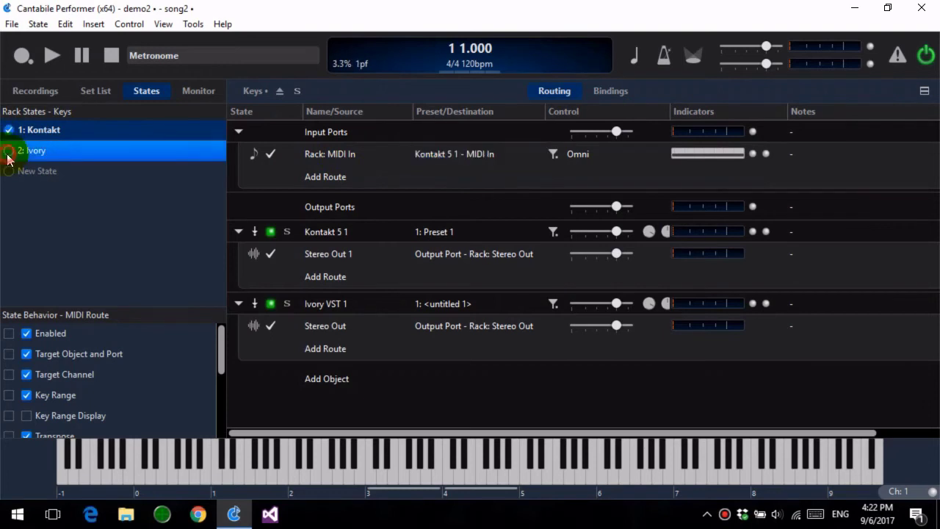
click(482, 162)
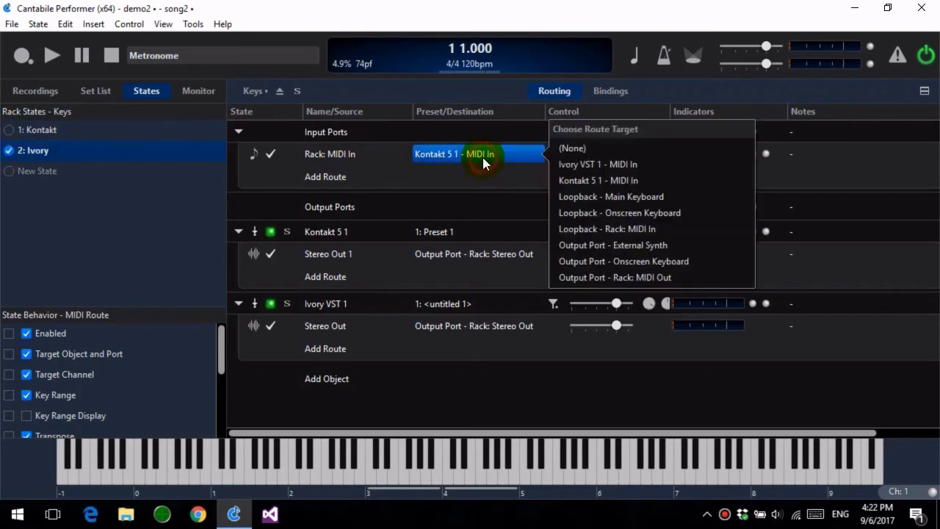
click(624, 164)
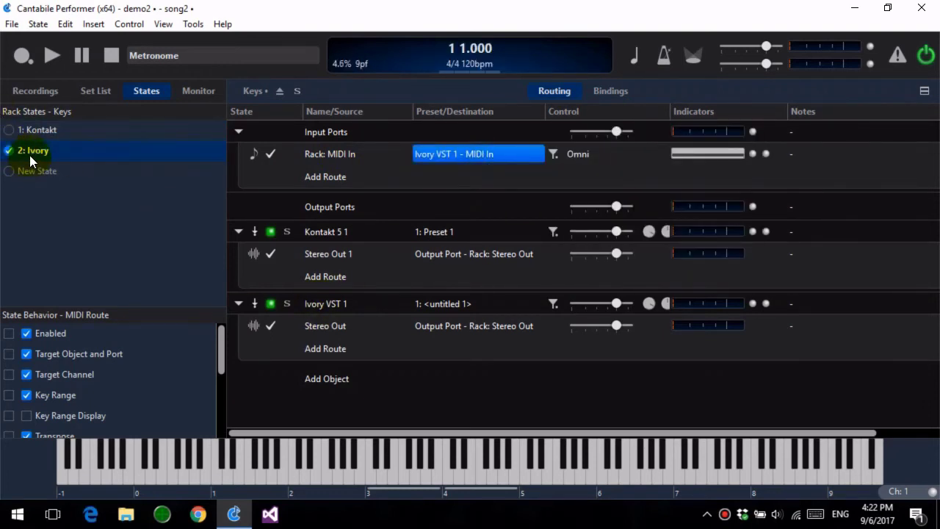
Step: Play a test note in the Ivory state, switch to the Kontakt state, and play another note
click(489, 479)
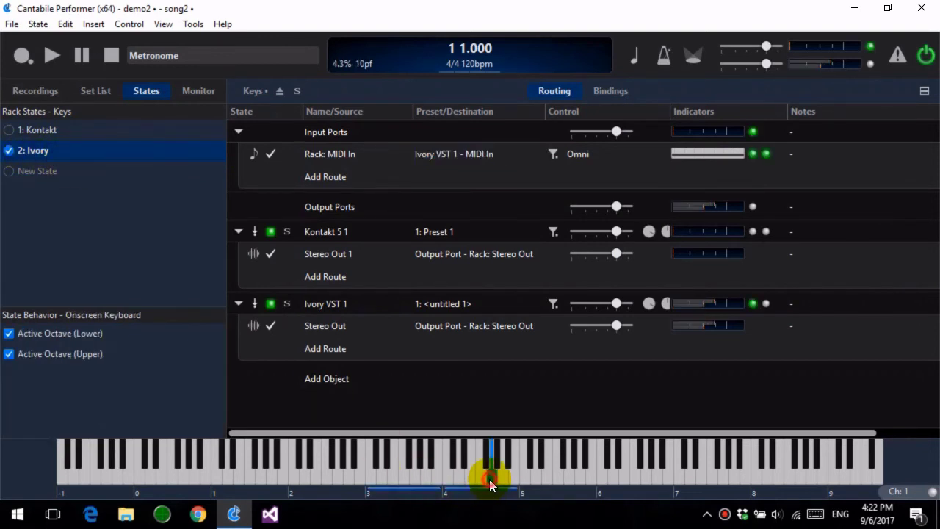
click(10, 130)
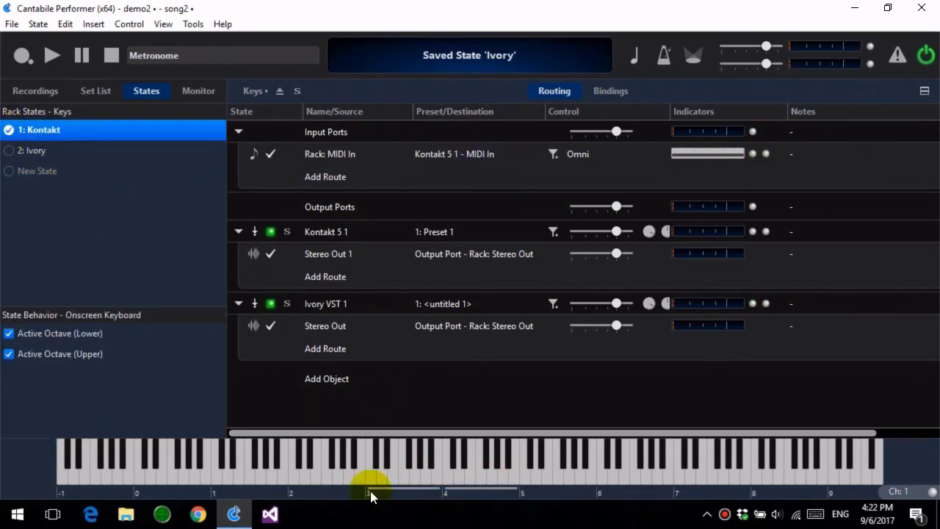
click(464, 466)
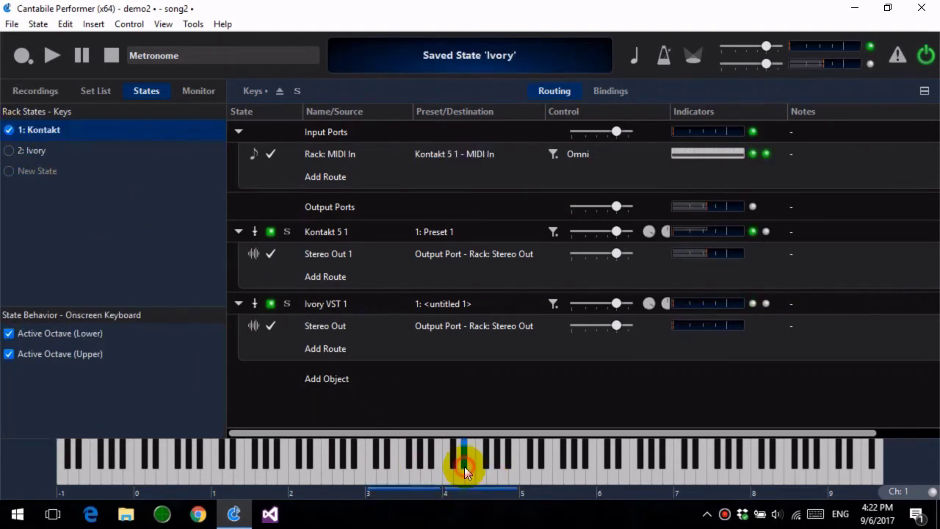
Step: Leave the Keys rack and load song1 from the set list, saving the changes to song2 and the rack
click(266, 94)
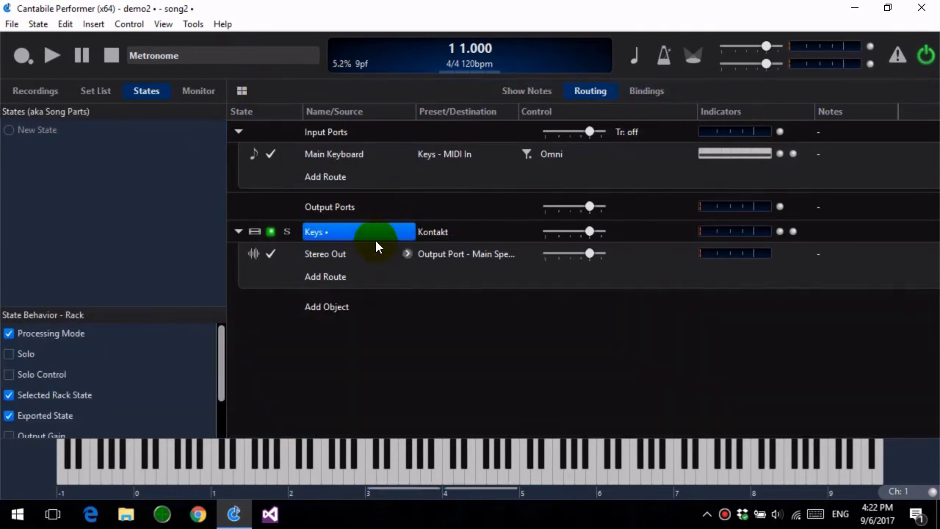
click(343, 233)
click(93, 91)
click(9, 150)
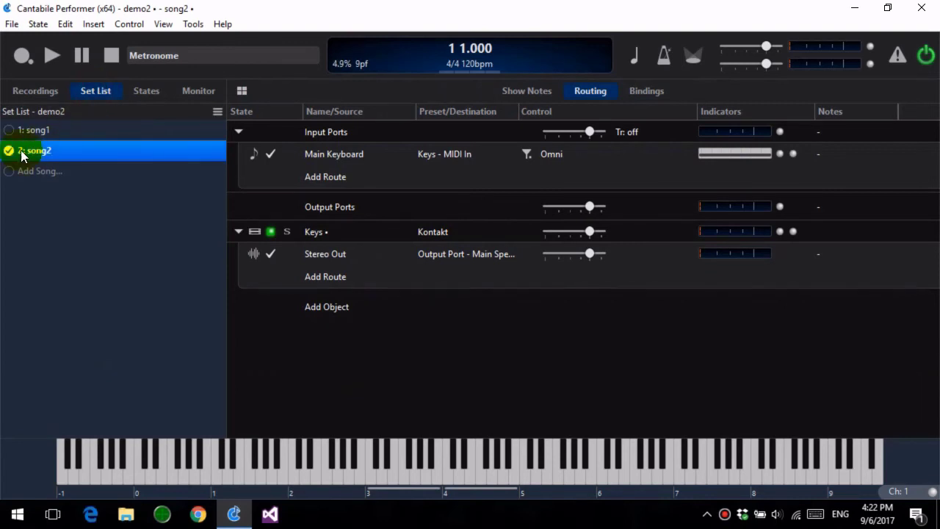
click(33, 131)
click(405, 313)
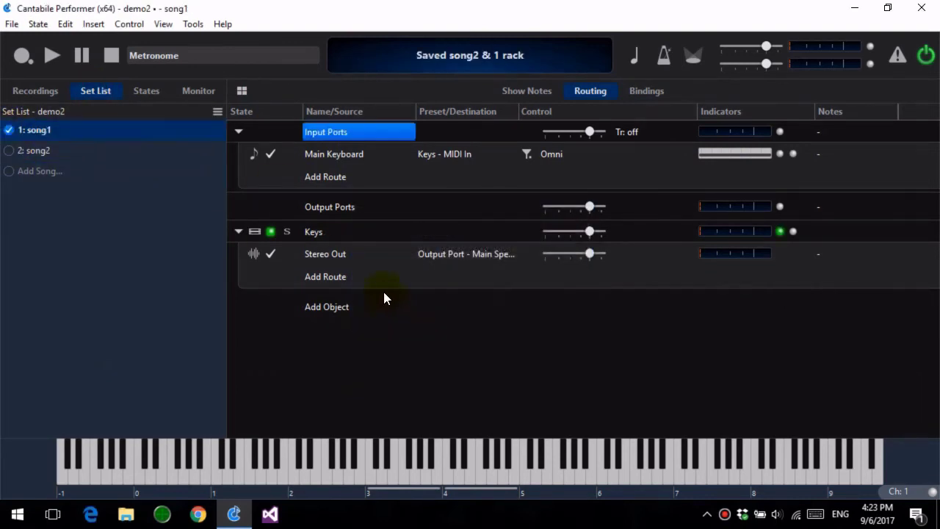
Step: Set the Keys rack's selected state to Ivory in song1
click(455, 228)
click(545, 242)
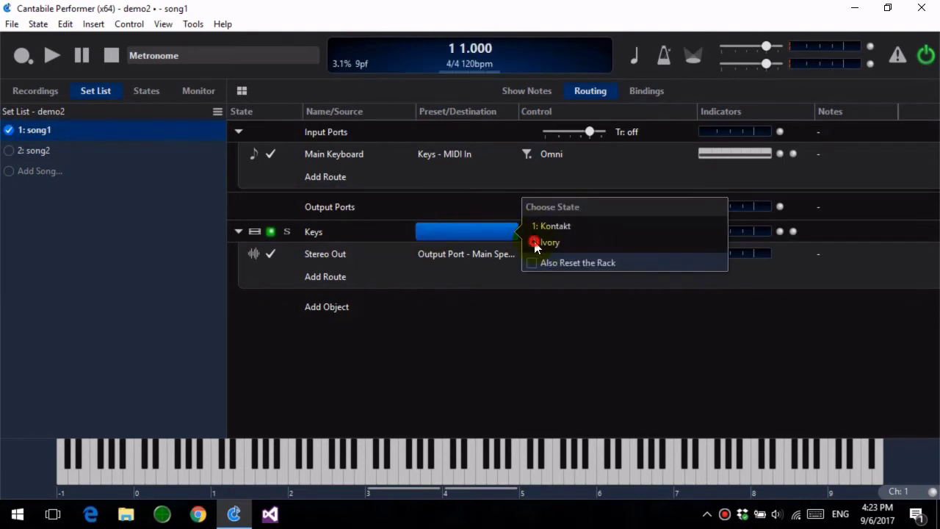
click(334, 235)
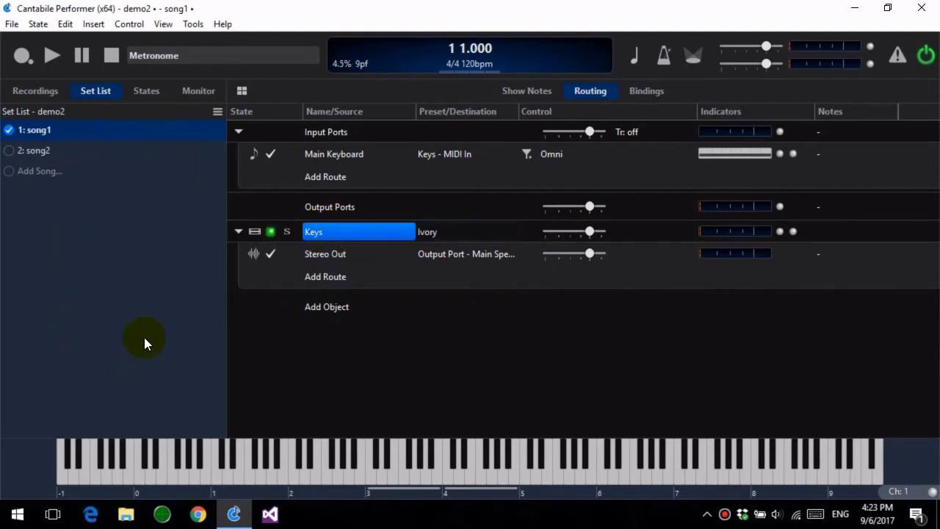
click(470, 233)
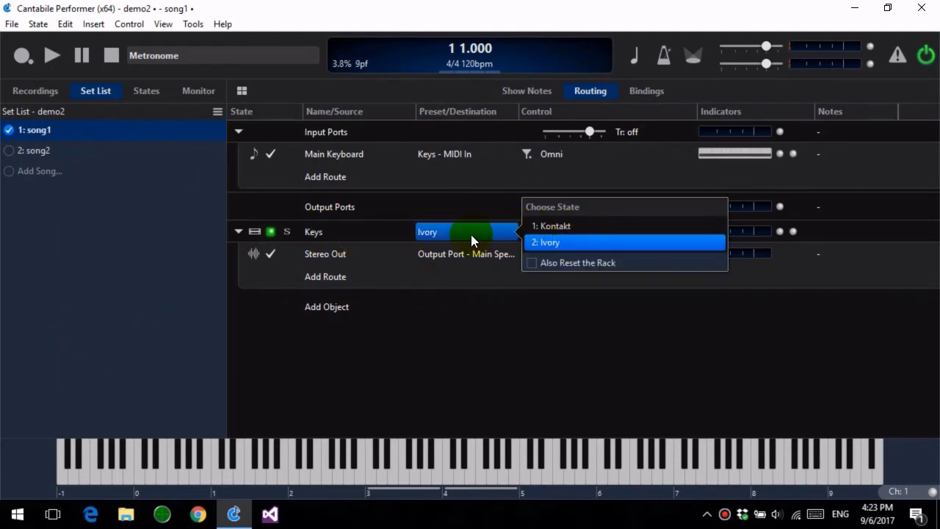
click(467, 235)
Step: Play a test note in song1, and load song2 from the set list while saving song1's changes
click(426, 470)
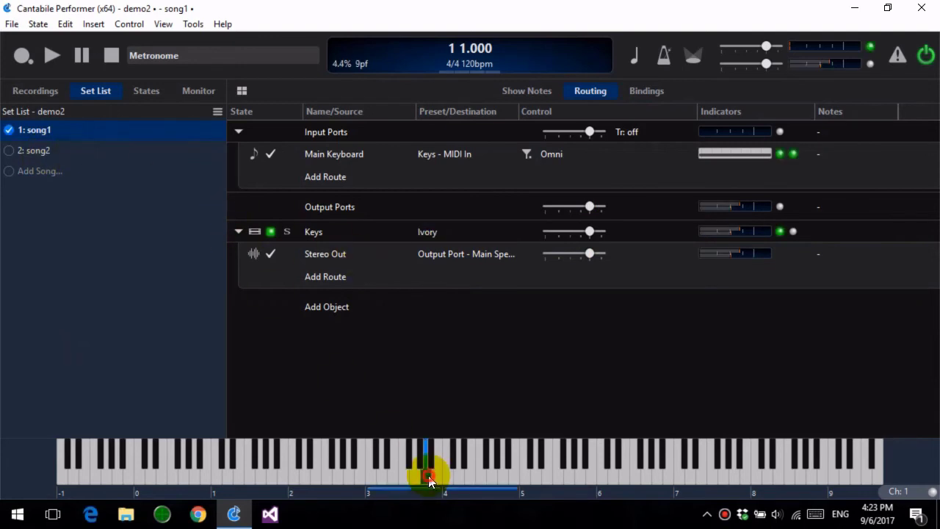
click(8, 151)
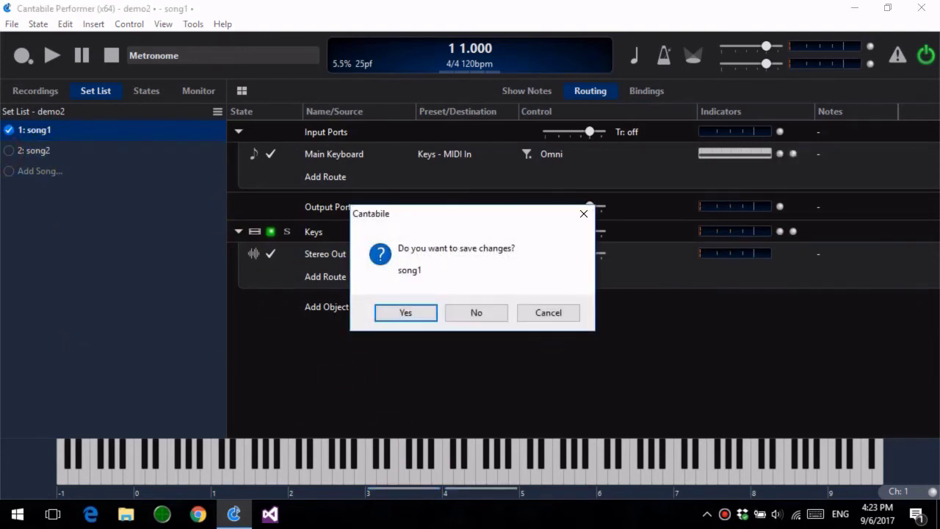
click(415, 315)
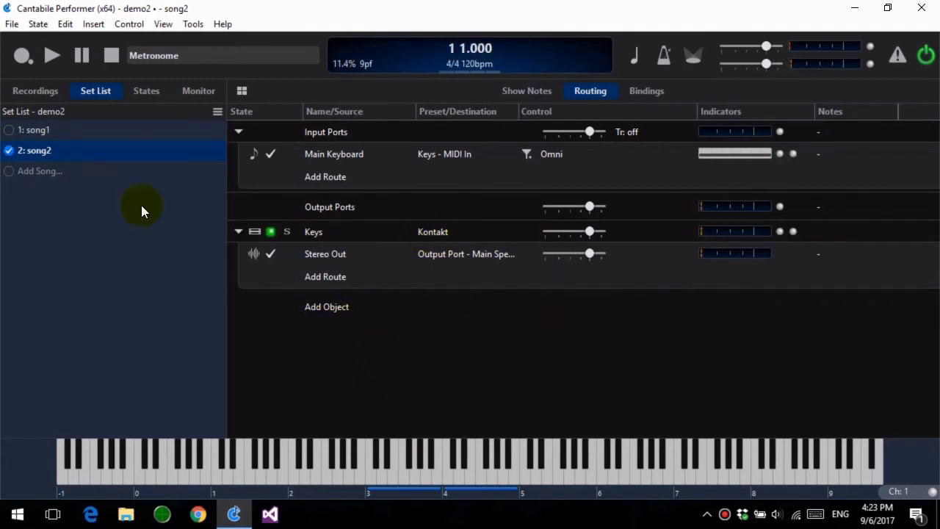
Step: Open the Keys rack from song2, review its states and routes, and return to the song
click(345, 237)
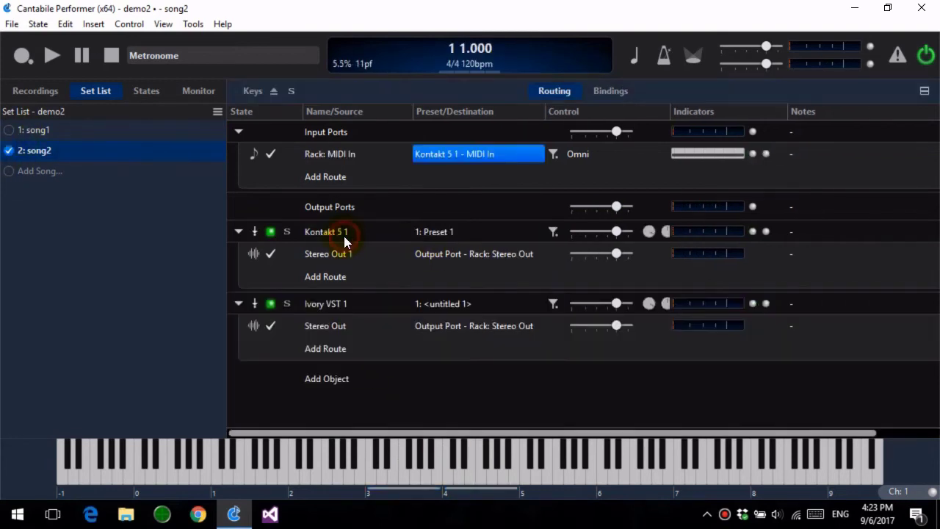
click(143, 94)
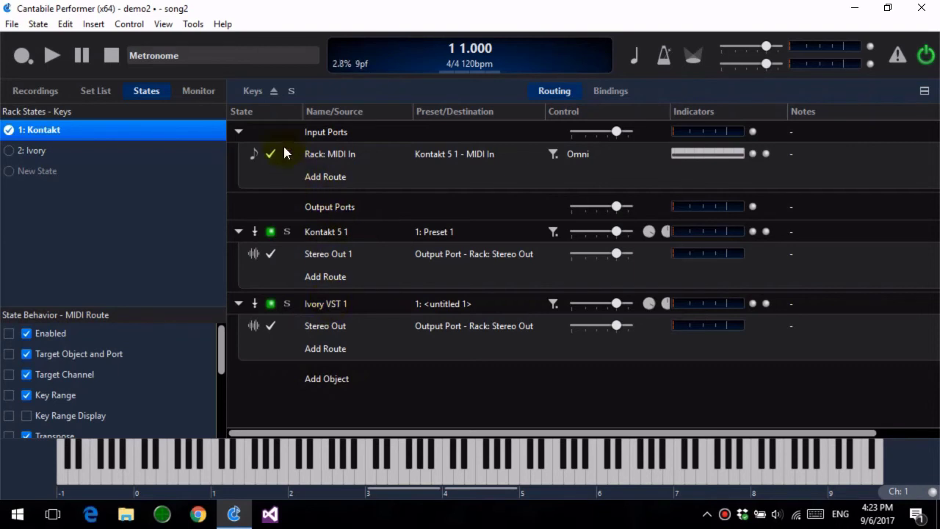
click(271, 93)
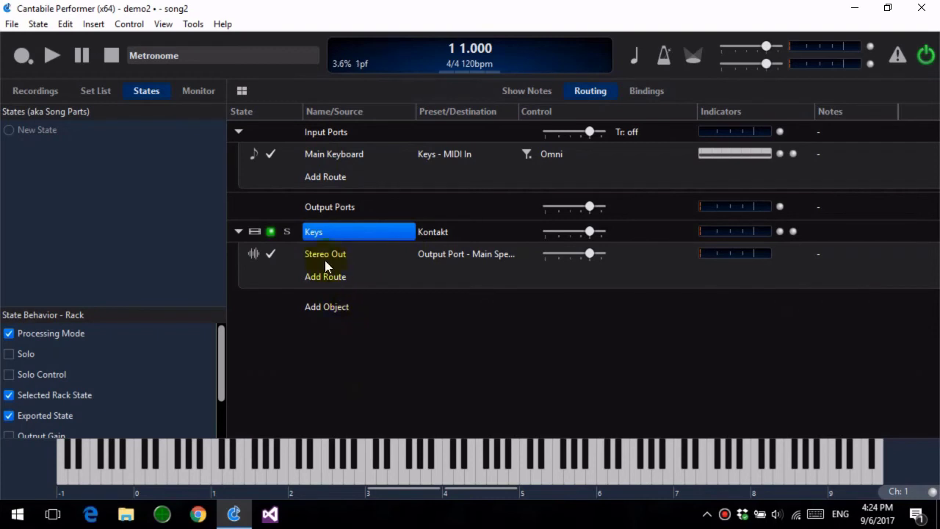
click(323, 234)
Step: Add a new linked rack named Synth to song2
click(345, 306)
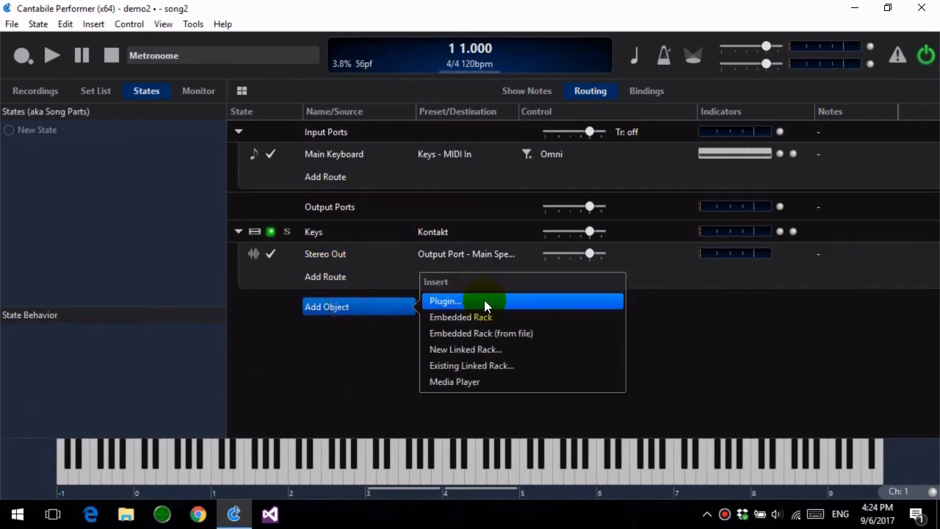
click(478, 349)
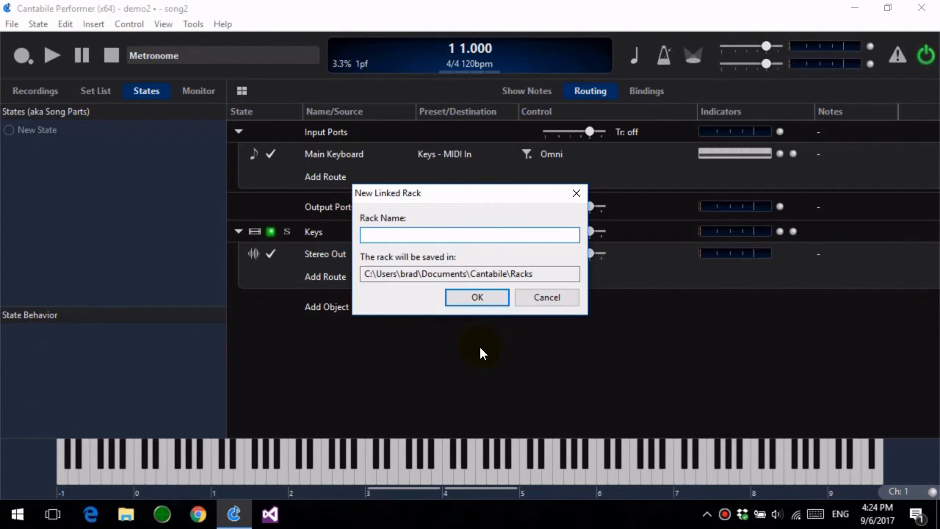
text(Synth)
key(Return)
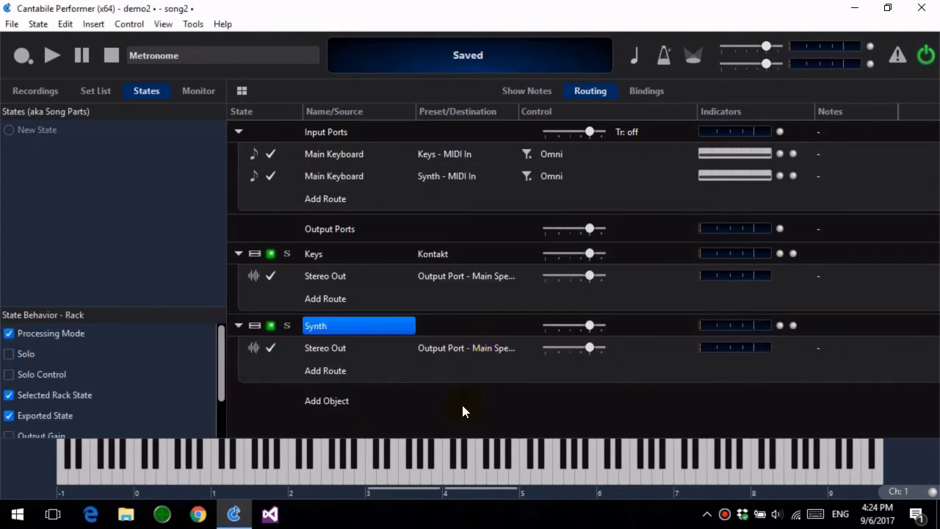
Step: Insert the Dexed plugin into the Synth rack and return to the song's routing
double_click(377, 330)
click(332, 212)
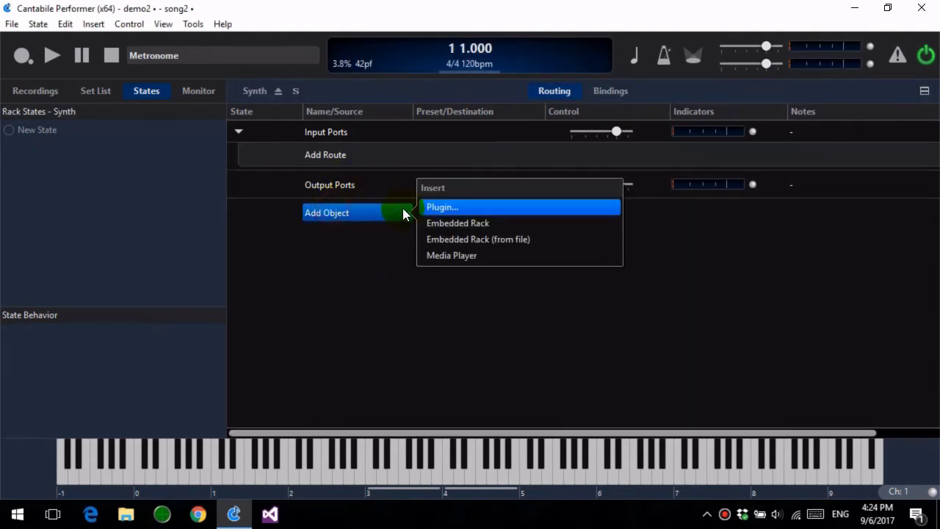
click(430, 212)
text(dex)
key(Return)
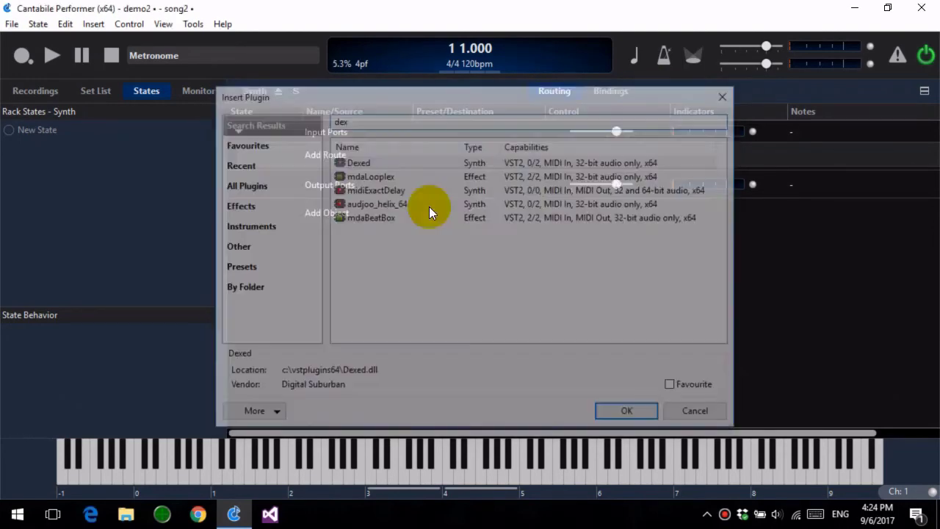
click(284, 90)
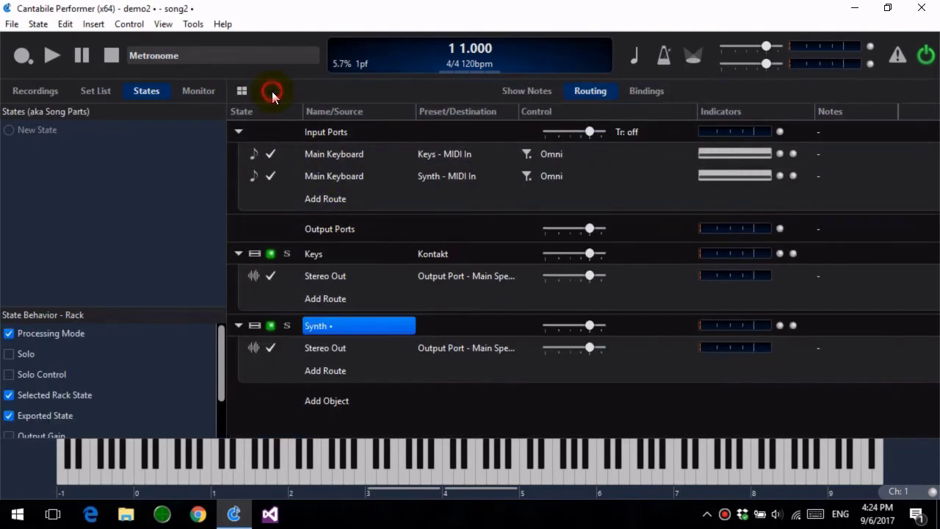
Step: Collapse the racks' routes and limit the Main Keyboard route to Keys to notes up to B3
click(238, 275)
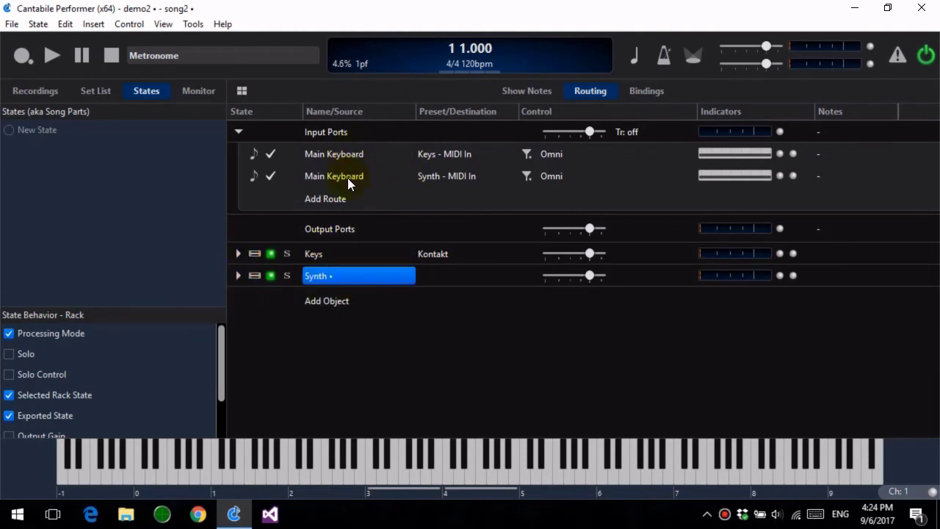
click(364, 157)
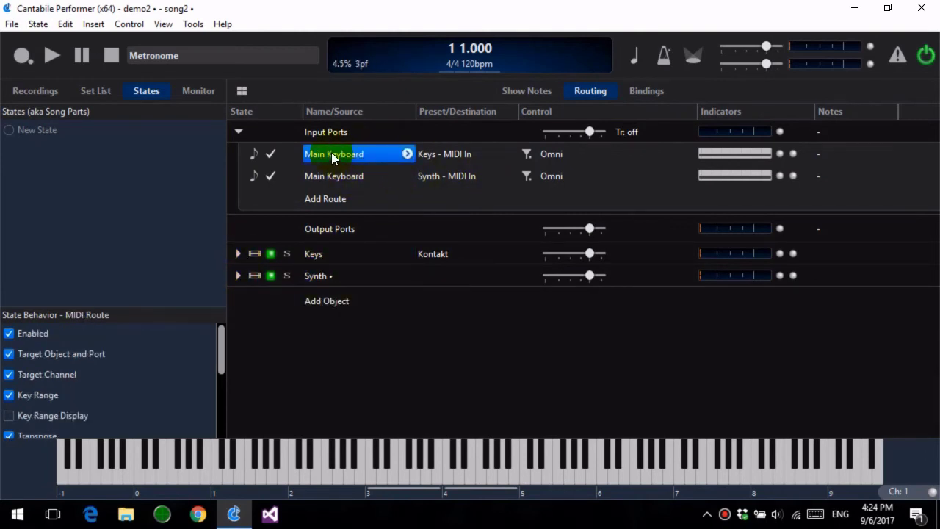
right_click(344, 152)
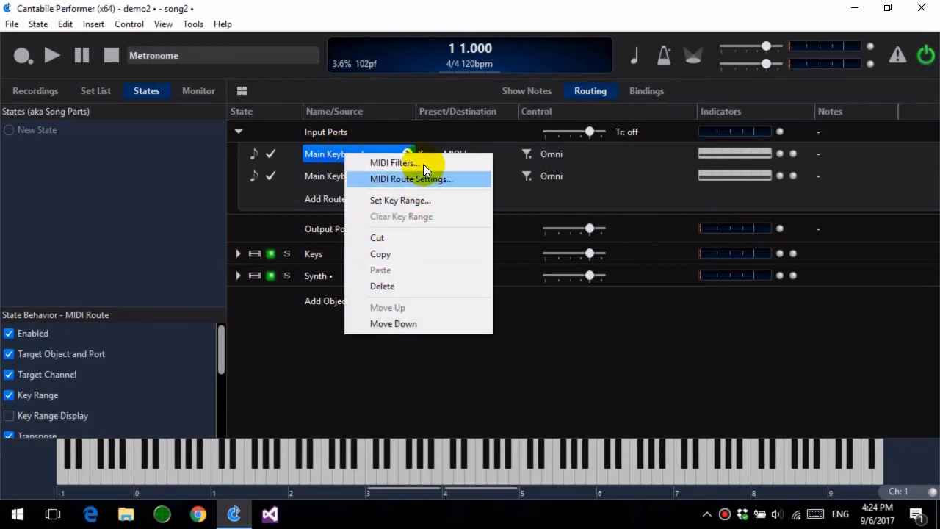
click(413, 204)
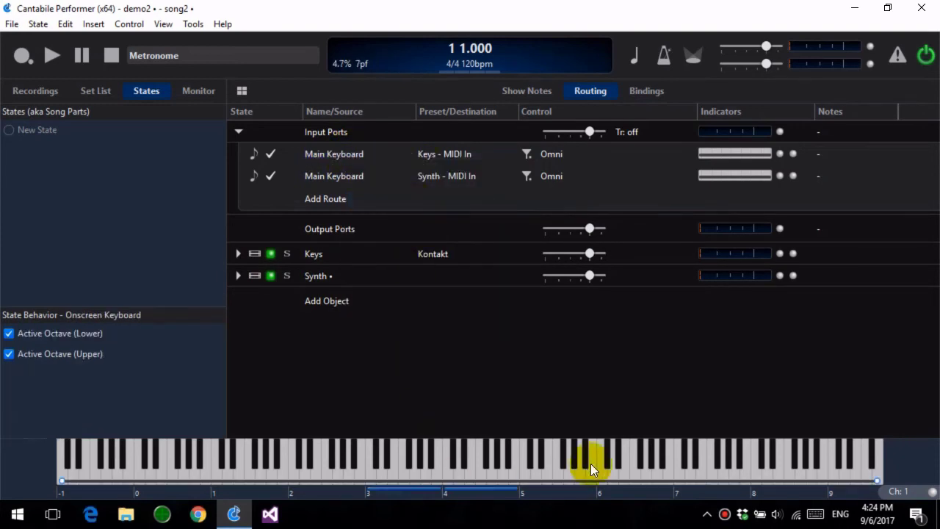
drag(877, 481, 436, 487)
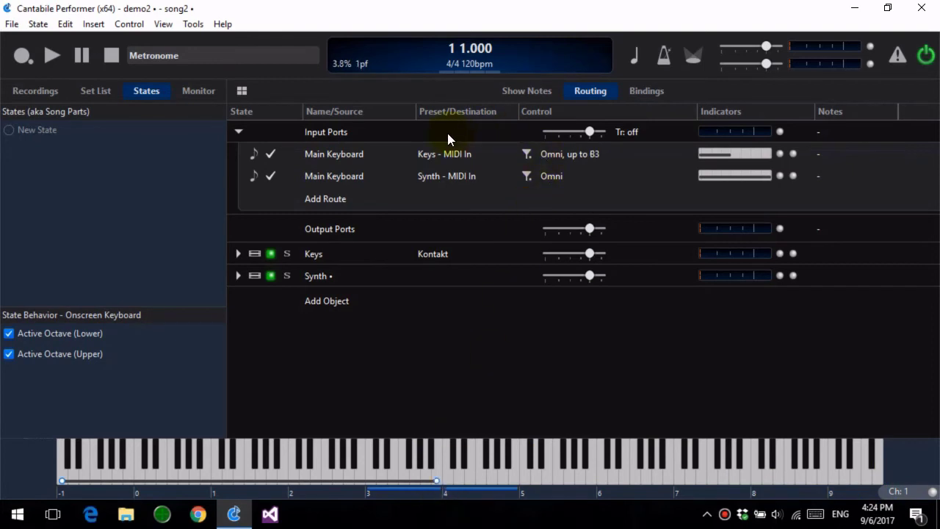
Step: Limit the Main Keyboard route to Synth to C4 and above
right_click(369, 176)
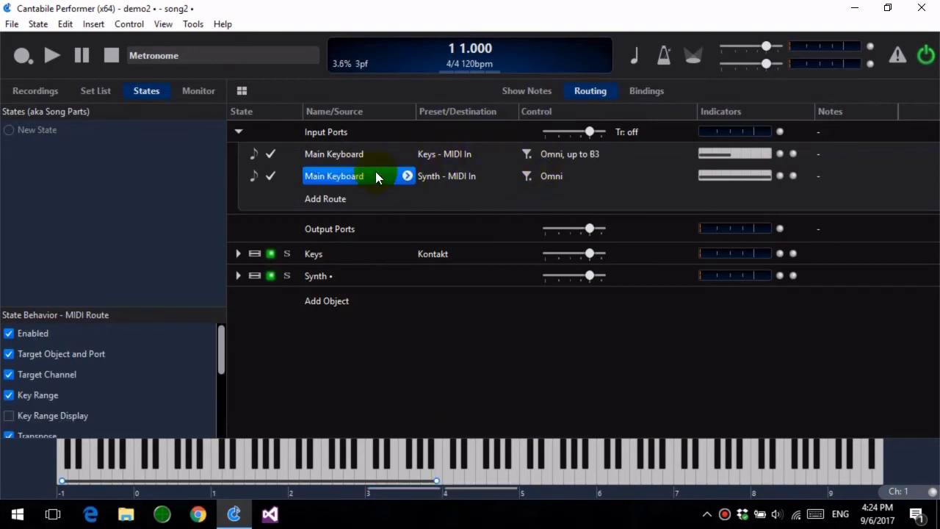
click(421, 226)
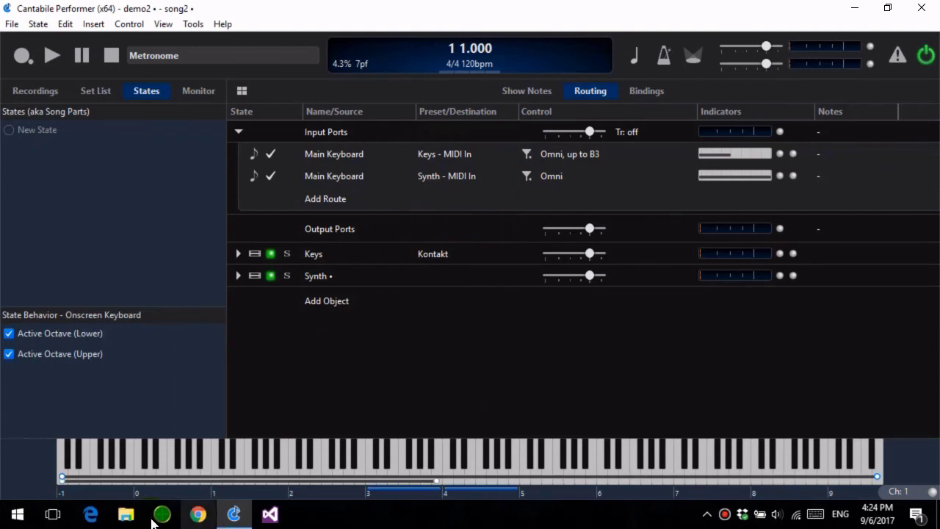
drag(69, 478, 448, 492)
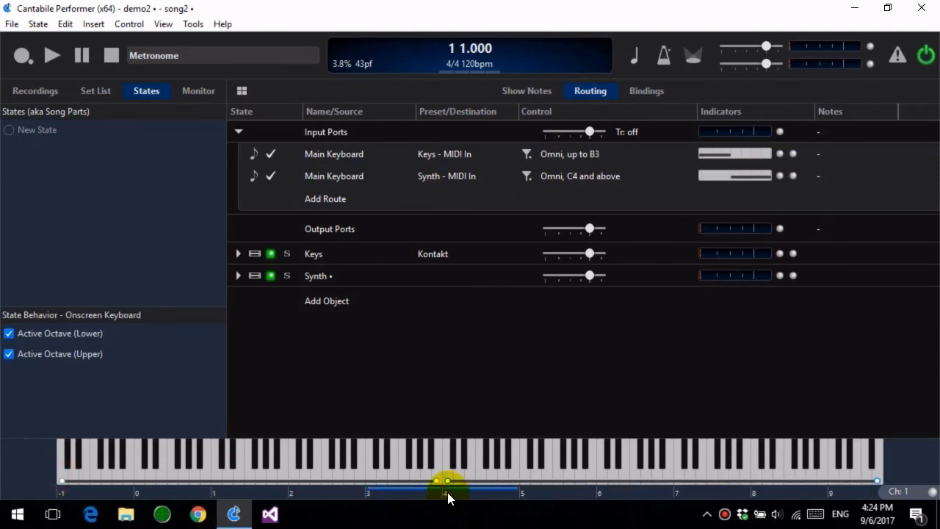
Step: Turn off key range editing on the onscreen keyboard and play test notes across both halves of the split
click(335, 475)
right_click(434, 447)
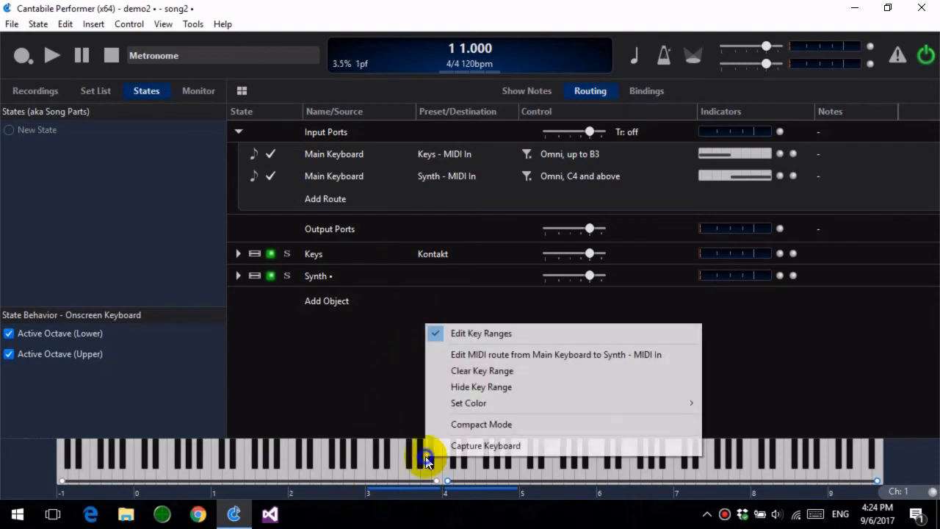
click(514, 333)
click(348, 472)
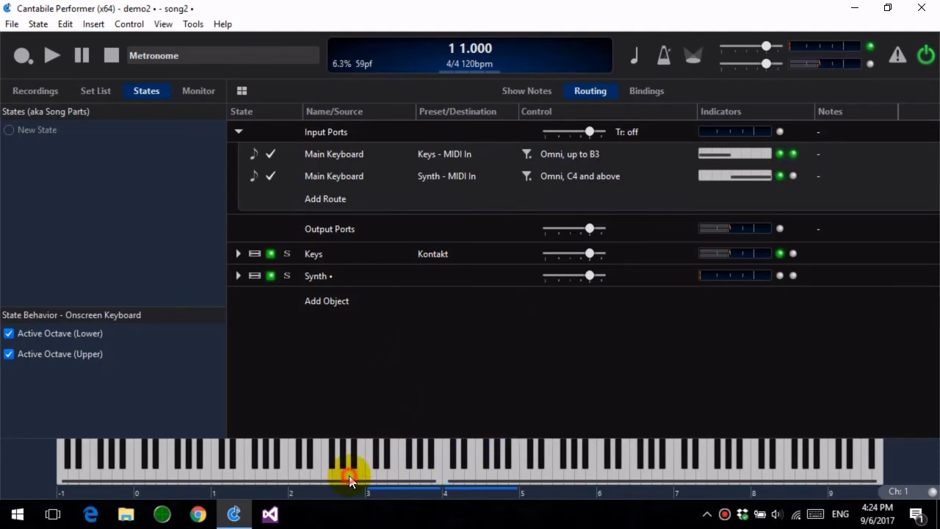
drag(349, 472, 552, 465)
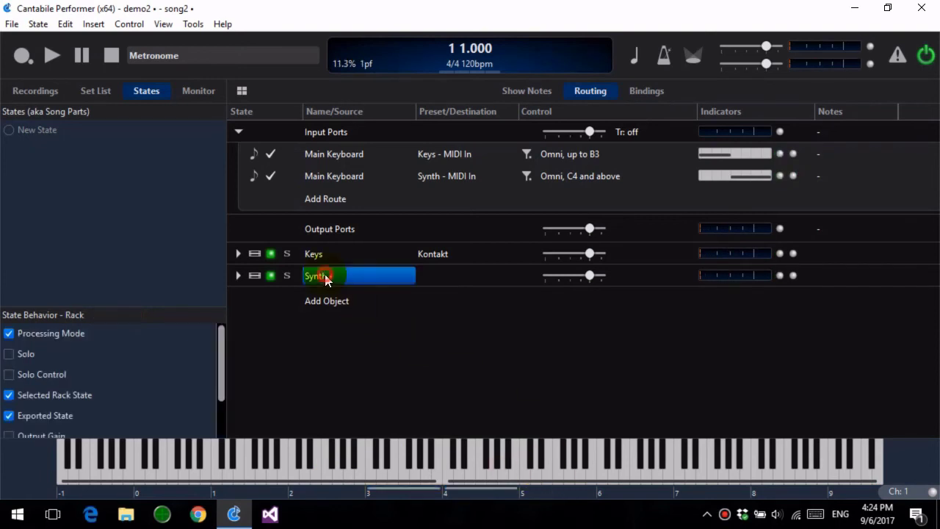
Step: Choose preset 2 for Dexed inside the Synth rack and return to the song
double_click(325, 275)
click(426, 232)
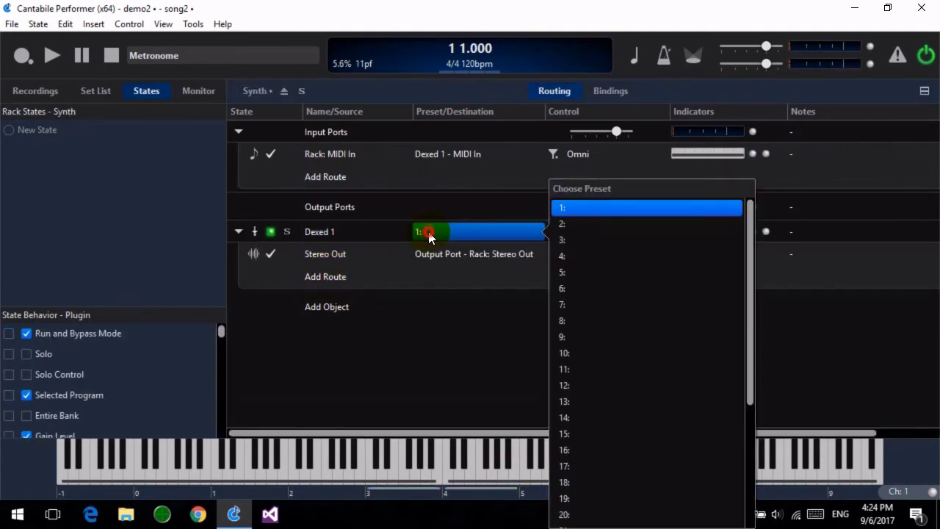
click(581, 225)
click(284, 90)
Step: Play test notes above and below the split to compare the Synth and Keys sounds
click(549, 455)
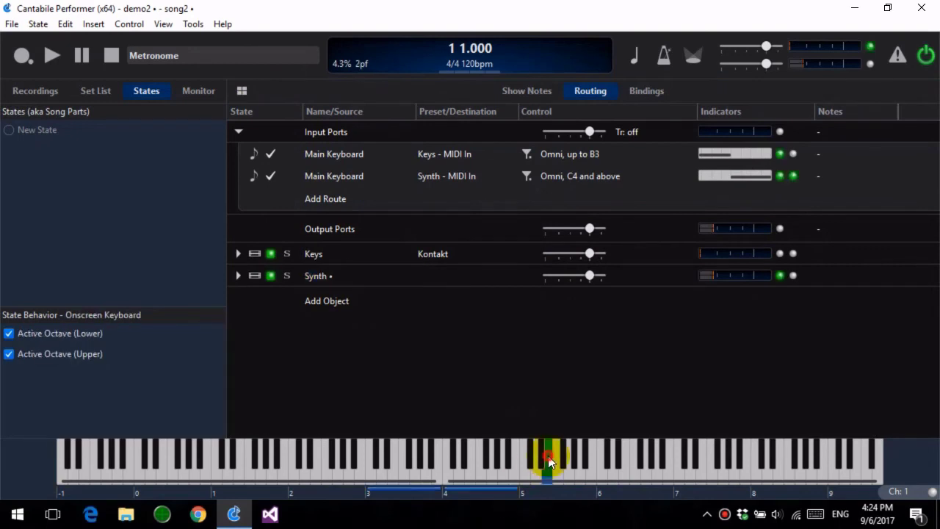
click(356, 457)
click(316, 456)
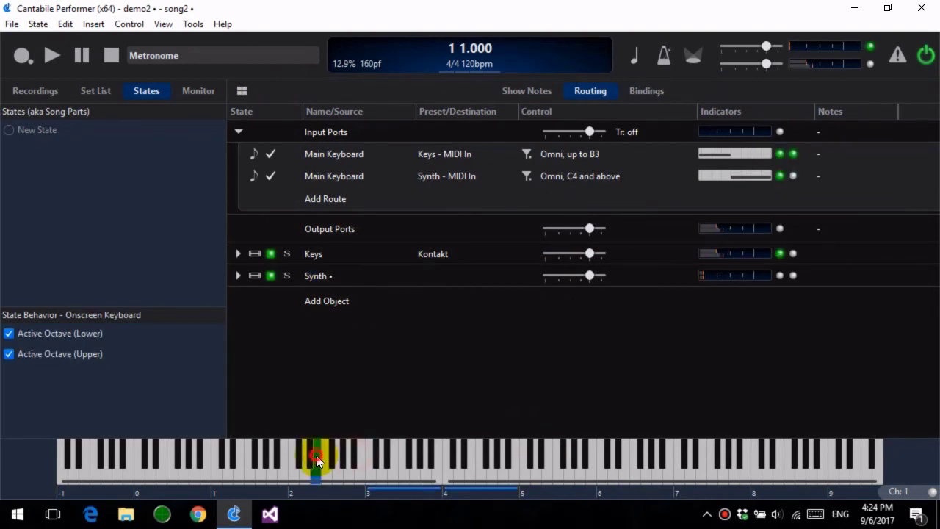
click(385, 464)
click(514, 464)
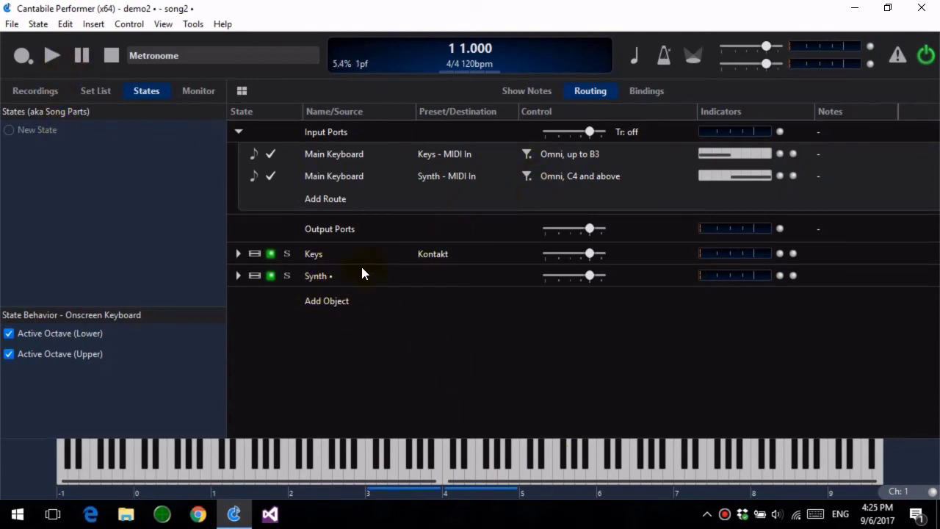
Step: Save all open files and show the demo2 set list
click(12, 23)
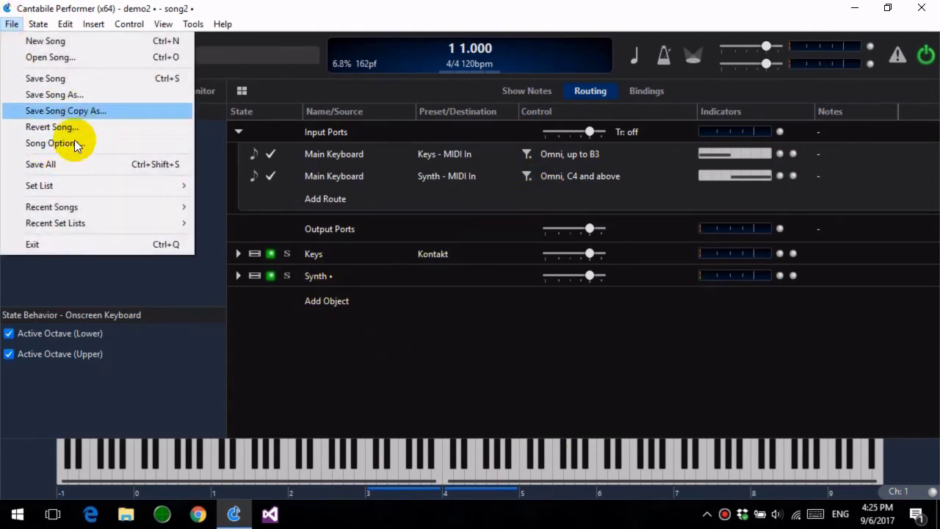
click(75, 159)
click(94, 94)
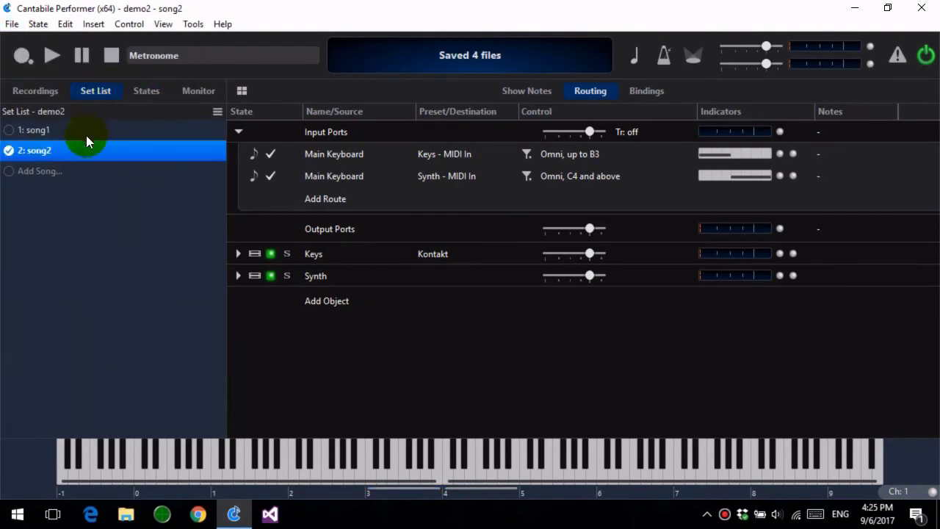
Step: Switch back and forth between song1 and song2 in the set list to compare their routings, ending on song2
click(10, 135)
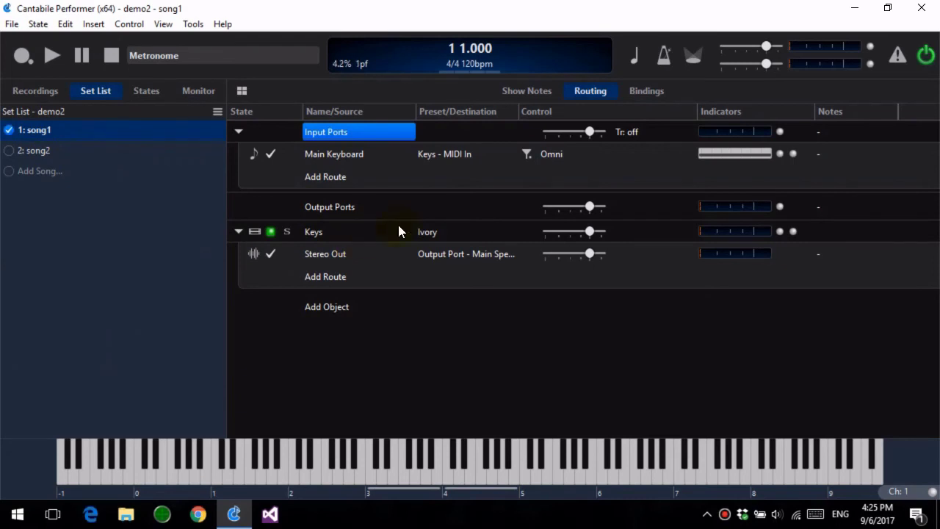
click(11, 150)
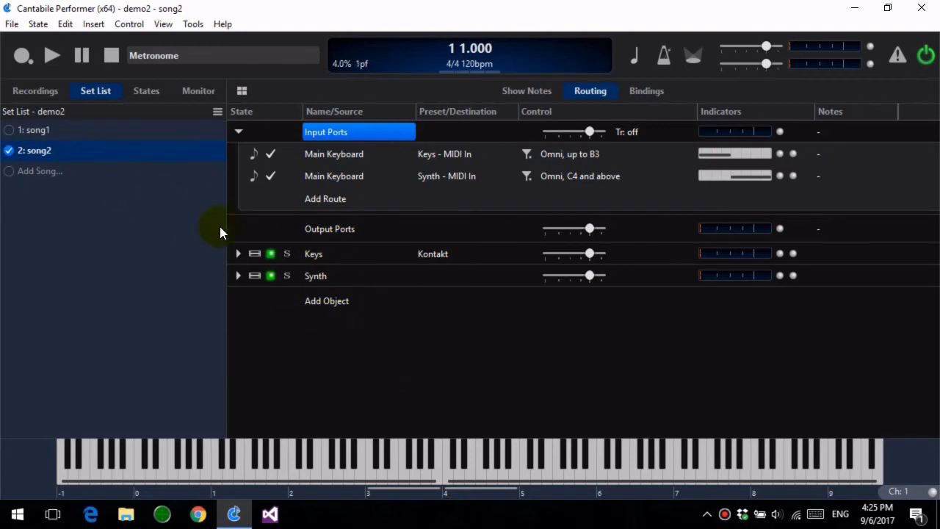
click(116, 159)
click(340, 277)
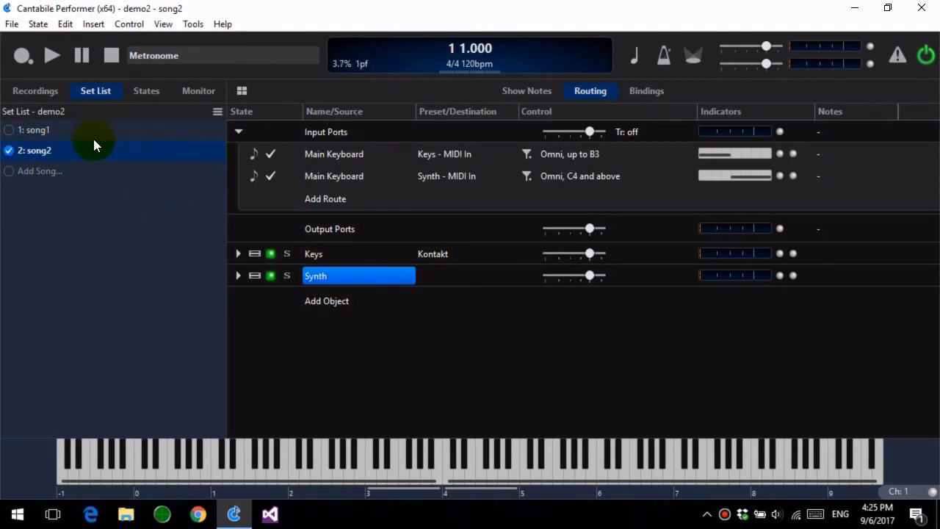
click(12, 131)
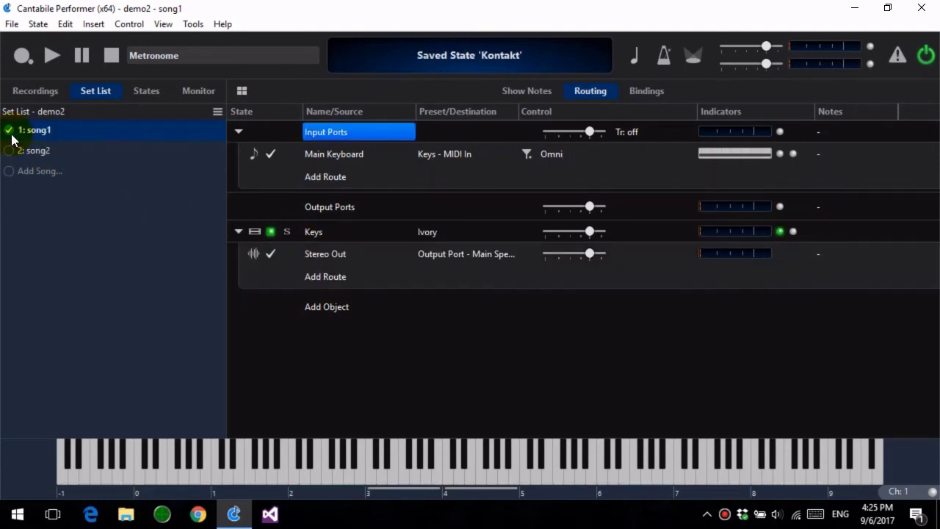
click(20, 150)
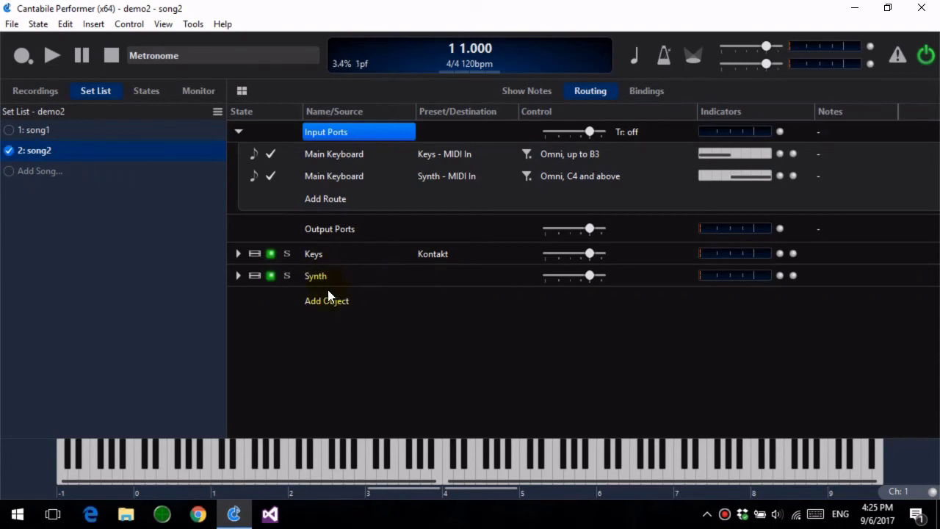
Step: Turn on pre-loading for the demo2 set list and test it by switching to song1 and back to song2
click(216, 112)
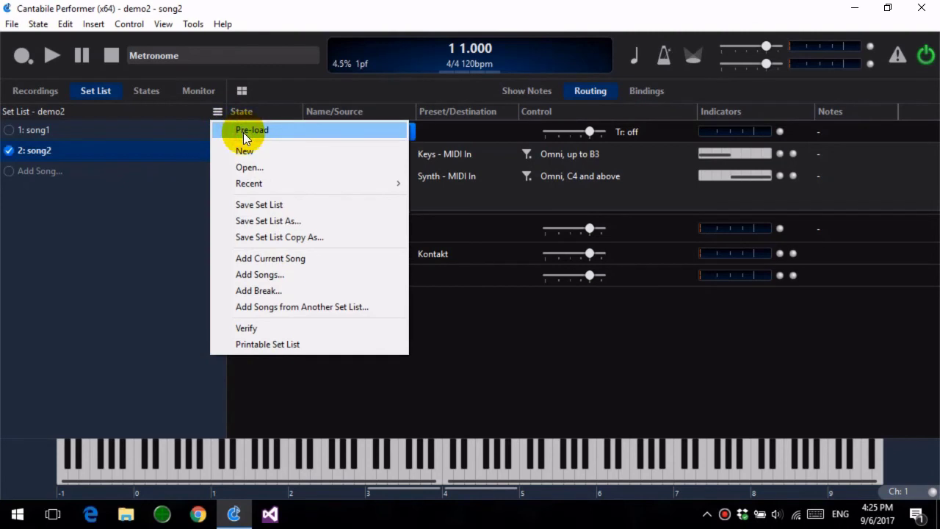
click(243, 133)
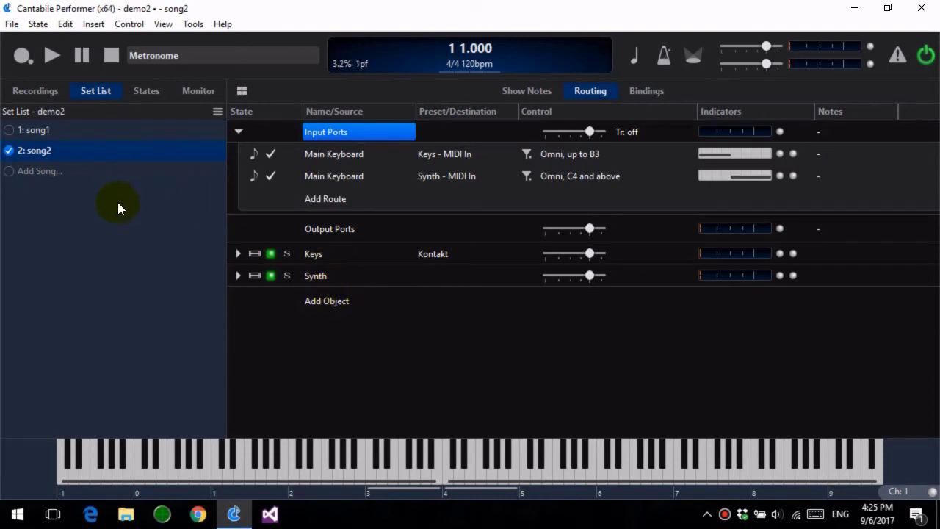
click(8, 134)
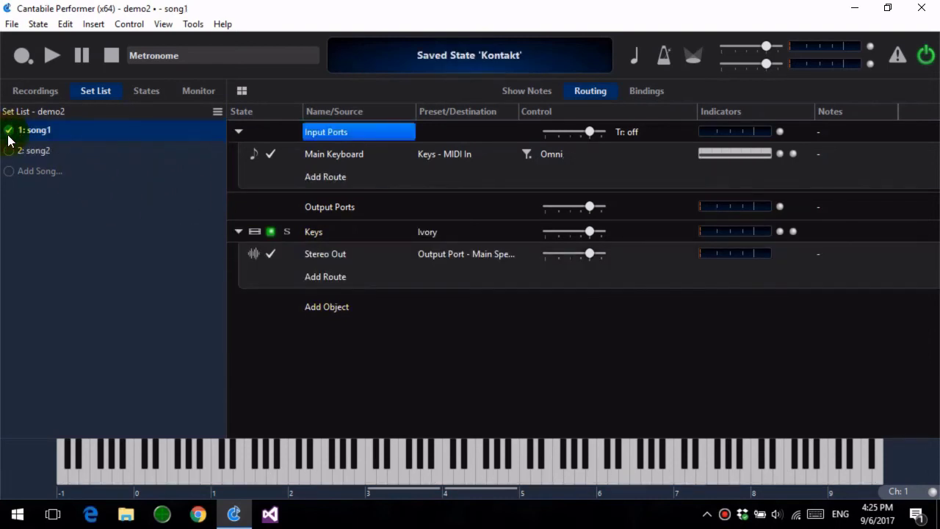
click(8, 152)
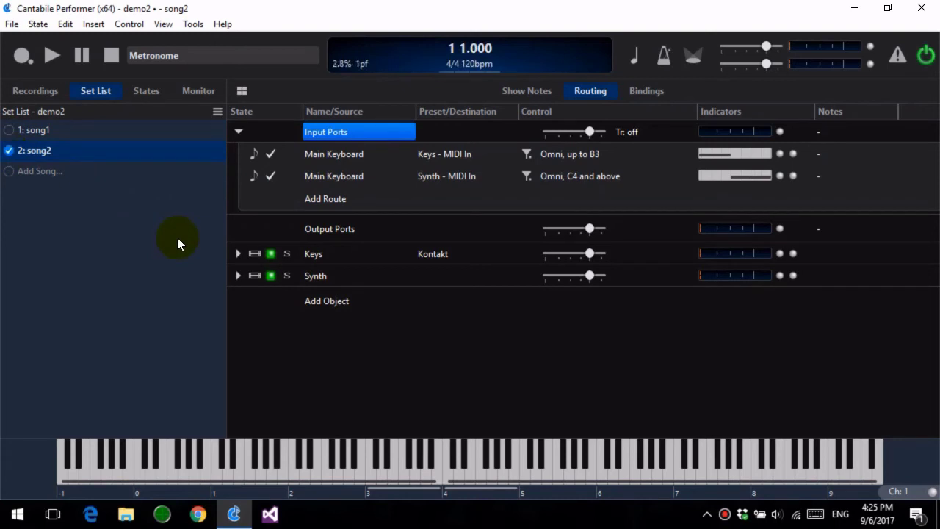
Step: Inspect the Kontakt plugin and the rack states inside the Keys rack, and return to the song
double_click(348, 259)
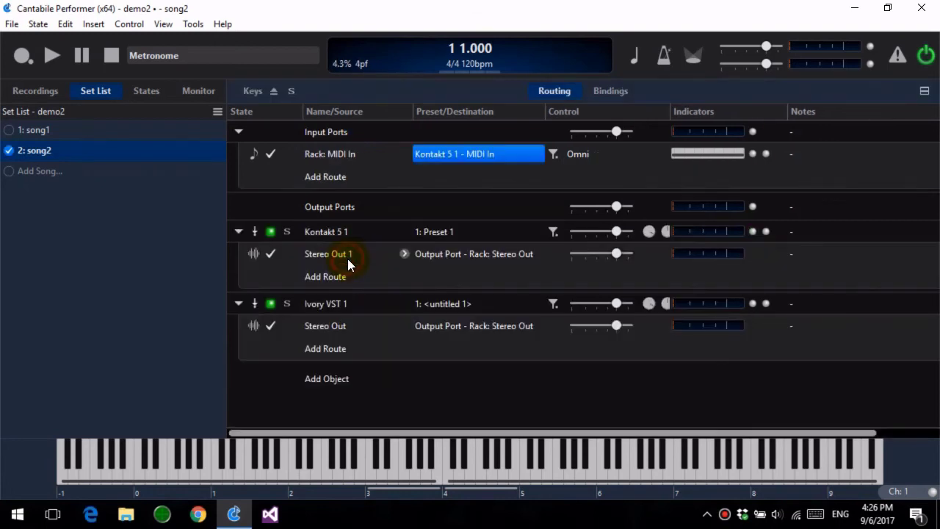
click(356, 233)
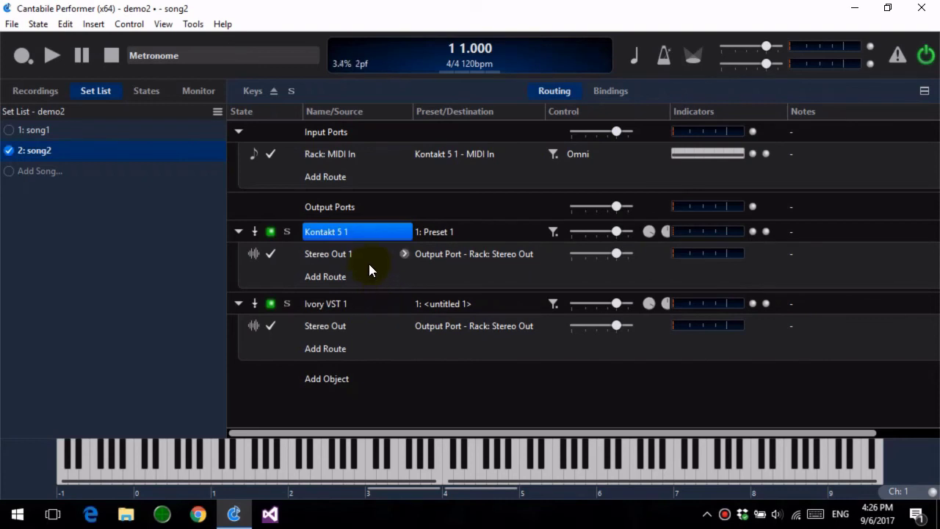
click(140, 91)
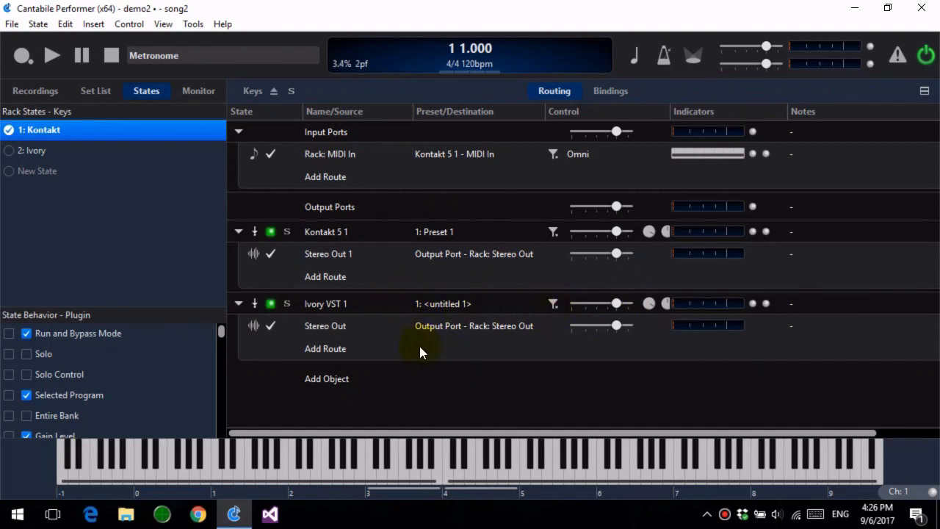
click(272, 91)
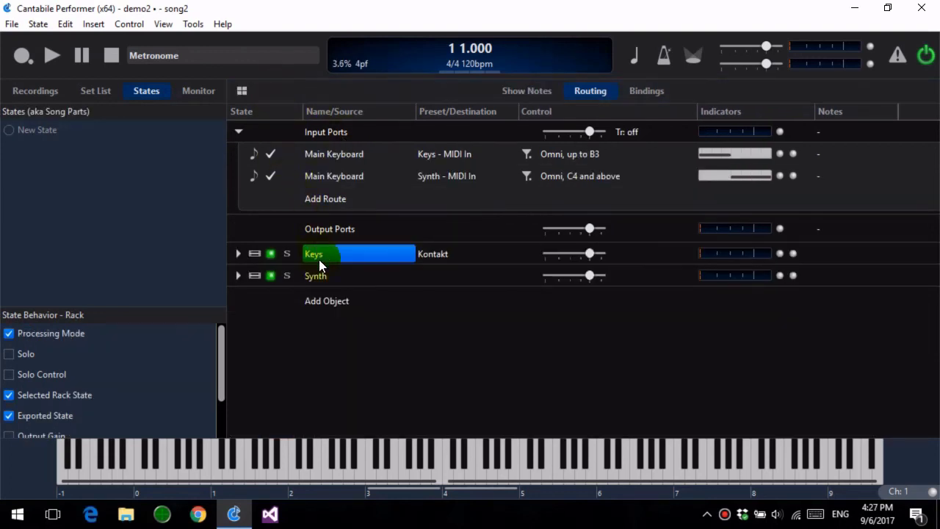
Step: Check which states can be chosen for the Keys rack from within song2, keeping Kontakt
mouse_move(342, 260)
mouse_down()
mouse_move(372, 268)
mouse_move(325, 259)
mouse_up()
click(451, 257)
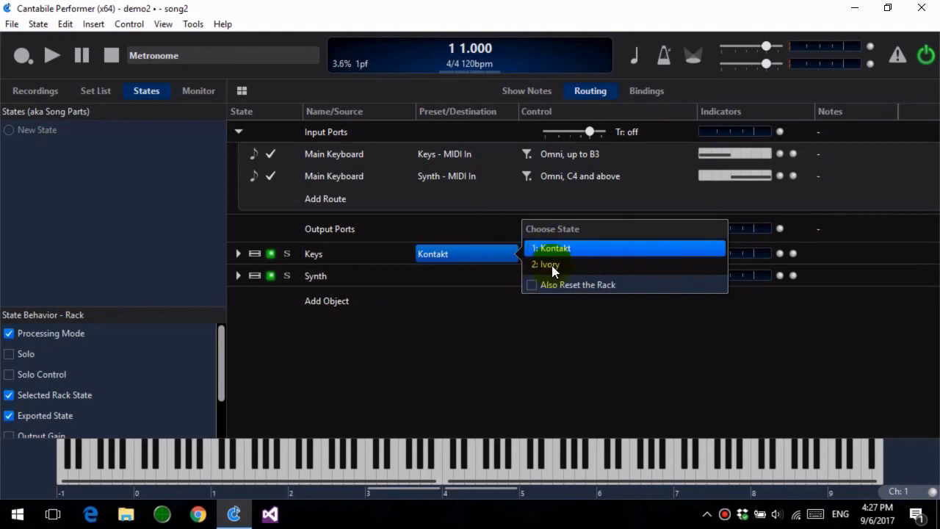
click(451, 255)
click(480, 251)
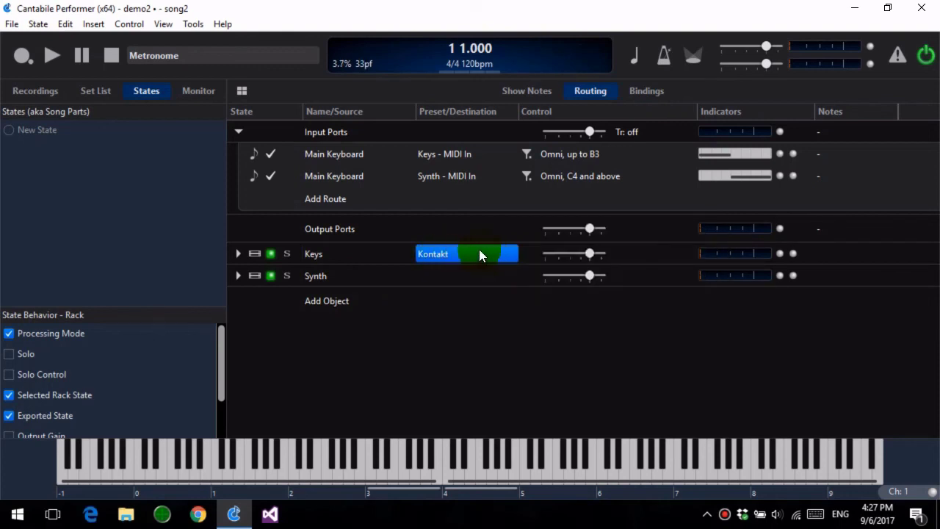
click(475, 254)
click(454, 254)
Step: Create three song states in song2 named Intro, Verse1 and Chorus1
click(10, 130)
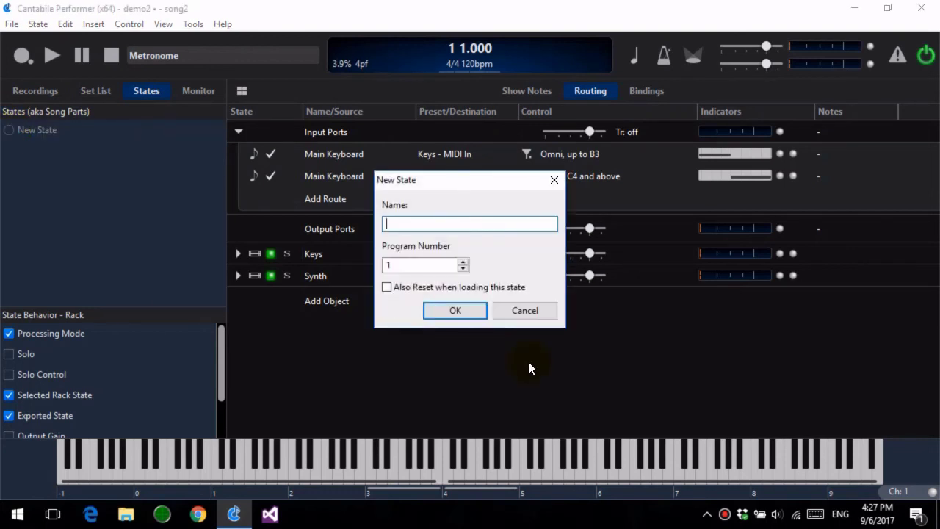
text(Intro)
key(Return)
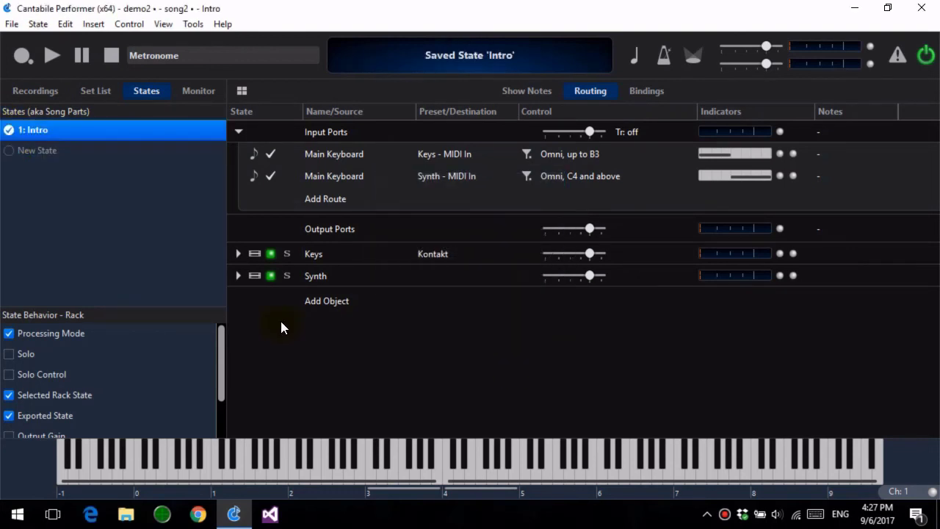
click(10, 152)
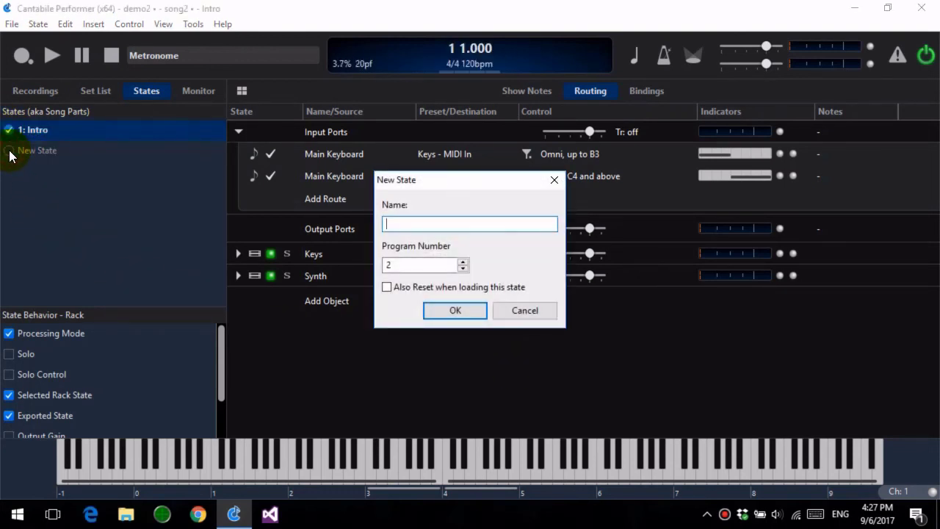
text(Verse1)
key(Return)
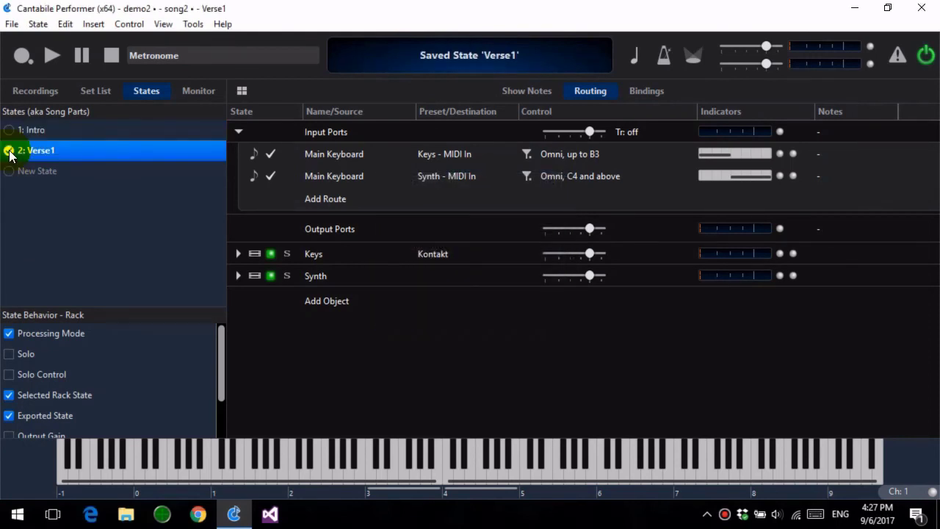
click(10, 171)
text(Cho)
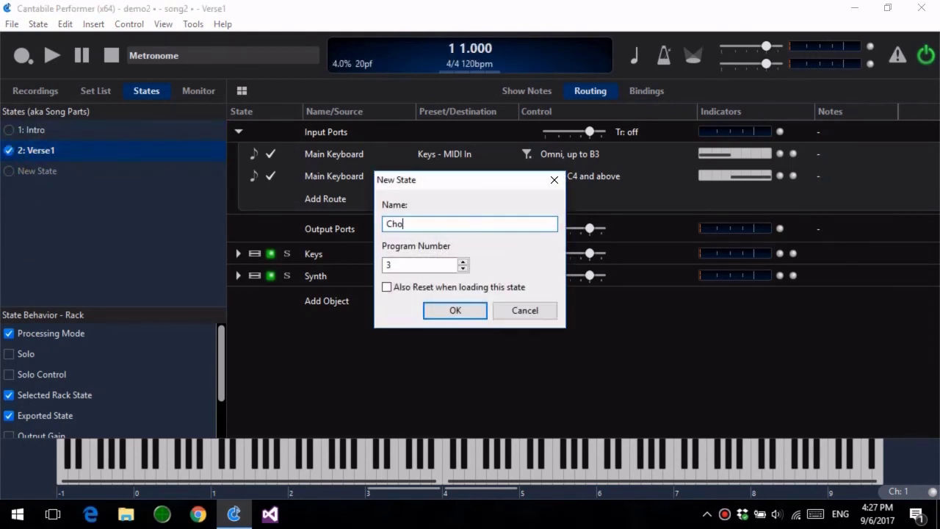
text(rus1)
key(Return)
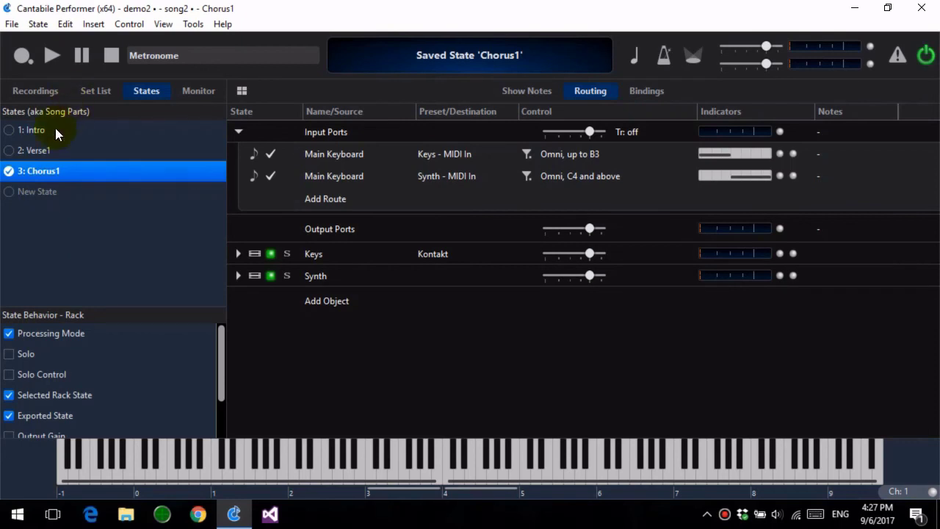
Step: Load the Verse1 state and set the Keys rack to its Ivory state
click(10, 130)
click(12, 151)
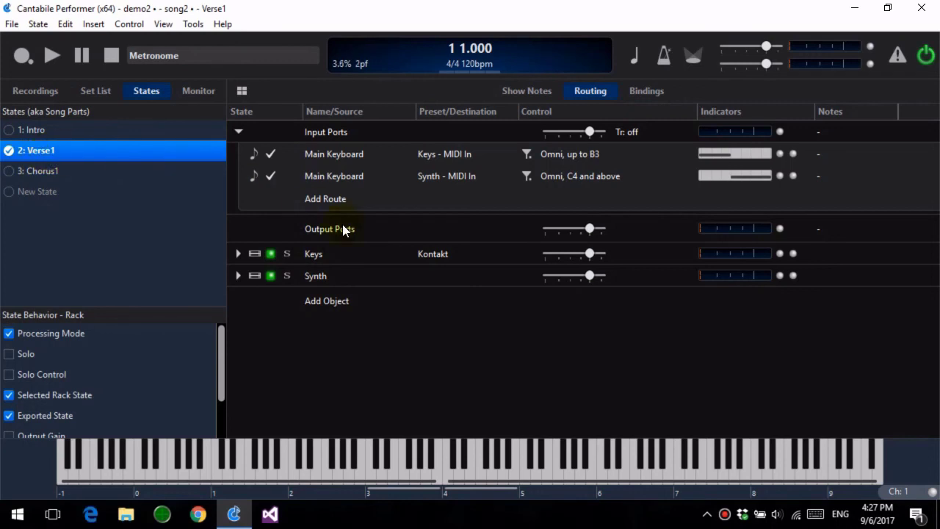
click(434, 257)
click(589, 268)
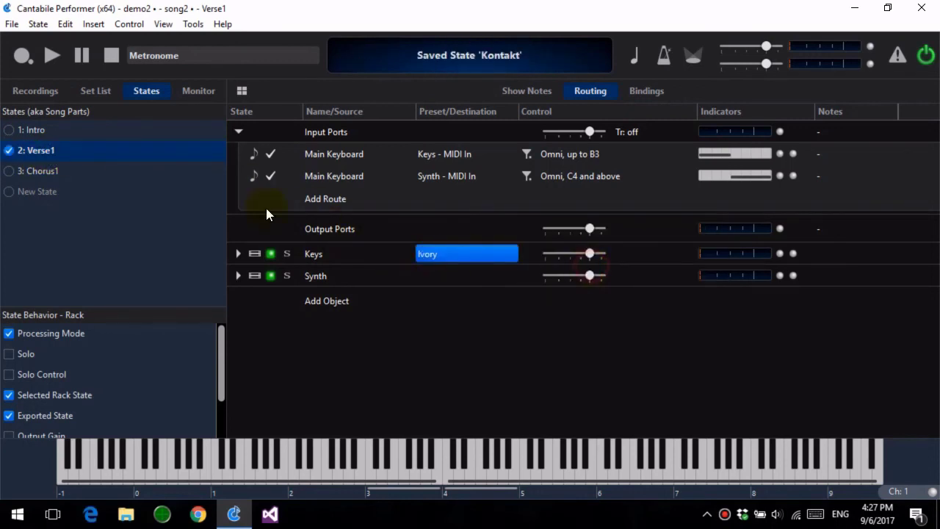
Step: Load the Chorus1 state and choose Kontakt as the Keys rack's state
click(30, 171)
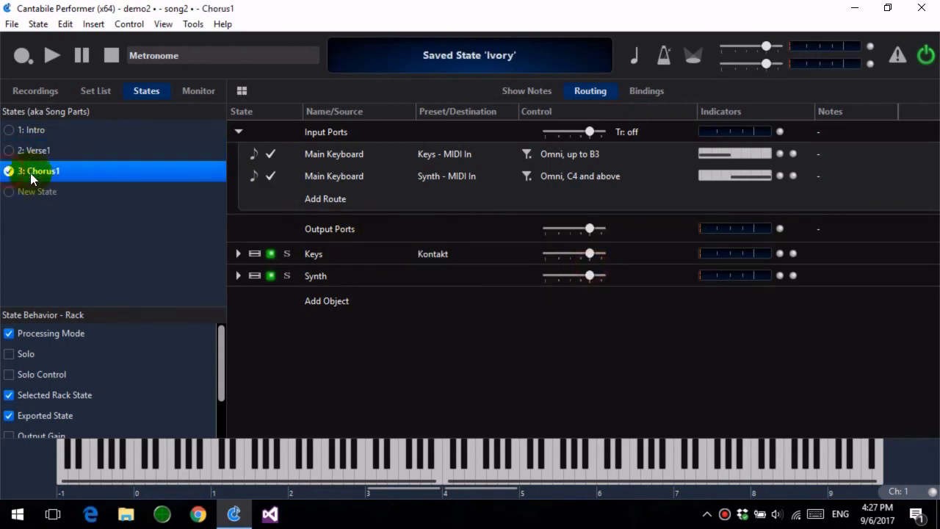
click(443, 262)
click(575, 247)
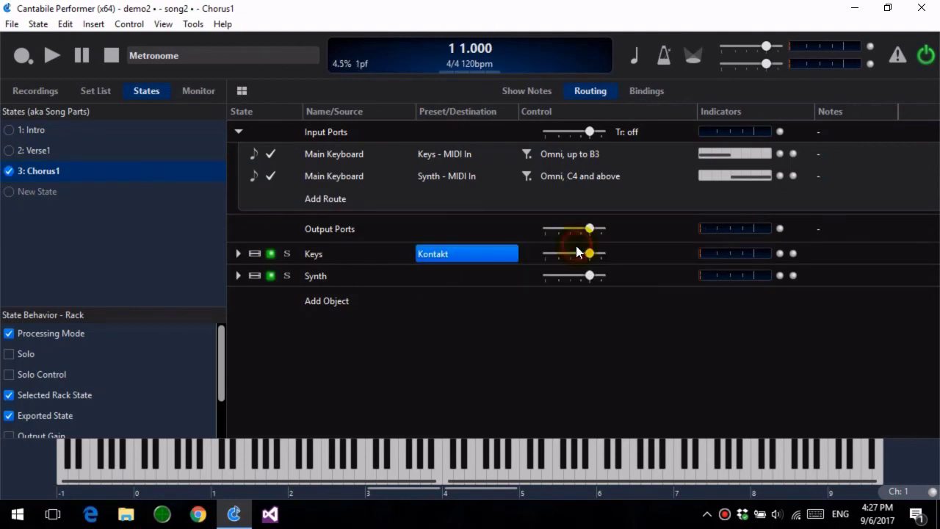
Step: Switch through Verse1, Chorus1 and Intro to check the Keys rack state in each song part
click(10, 150)
click(9, 171)
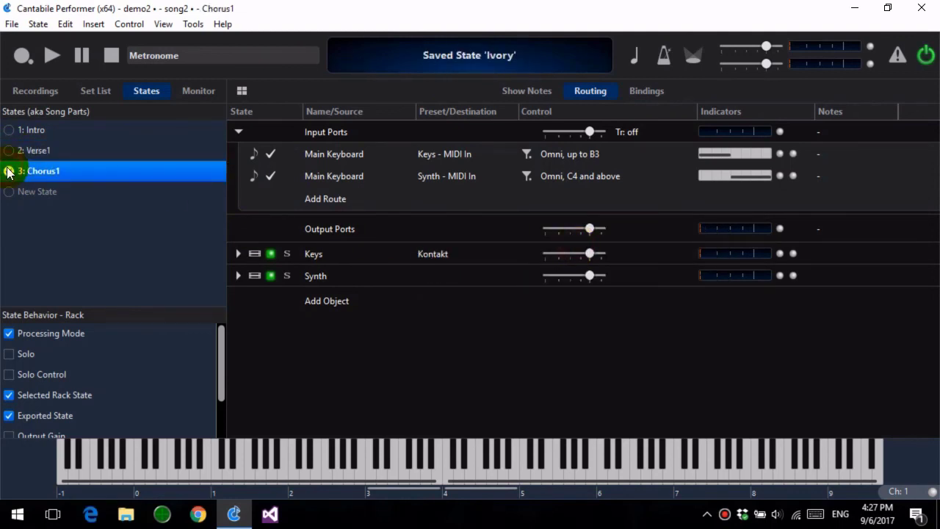
click(9, 150)
click(9, 129)
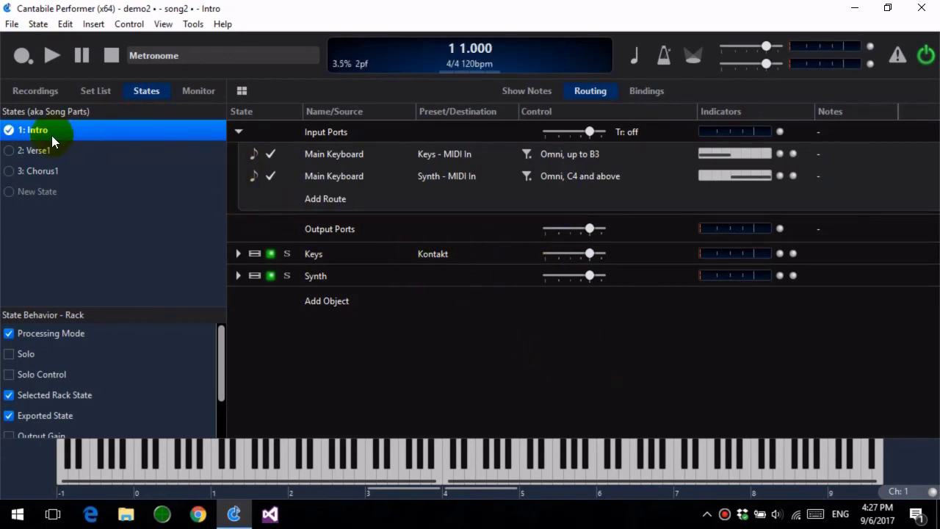
click(79, 129)
Step: Show the set list and switch to song1 and back to song2
click(143, 99)
click(102, 93)
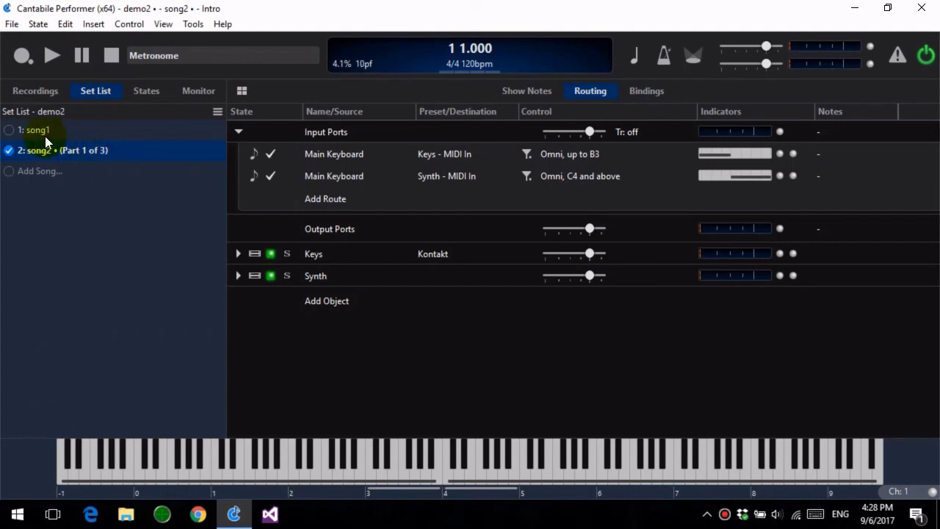
click(9, 137)
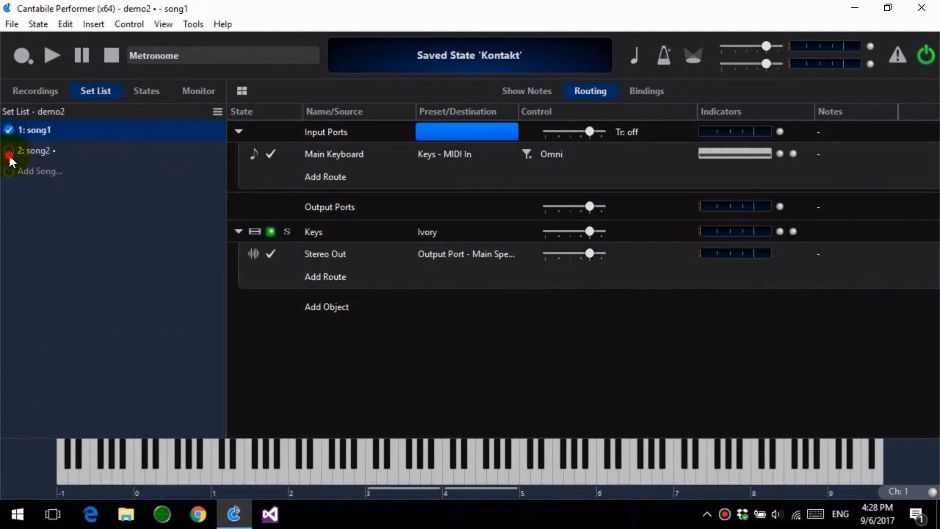
click(10, 151)
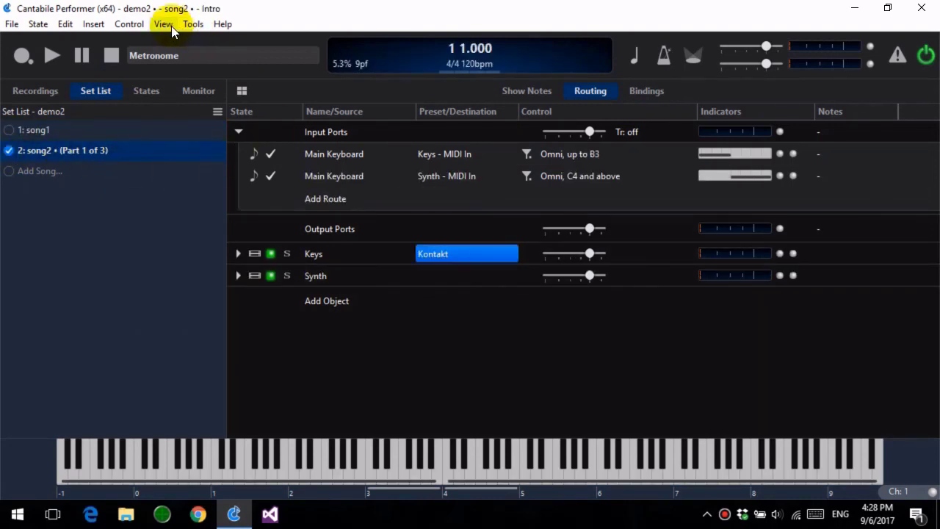
Step: Open the background rack's bindings and delete the Master Output Gain, Next Song and Previous Song bindings
click(166, 25)
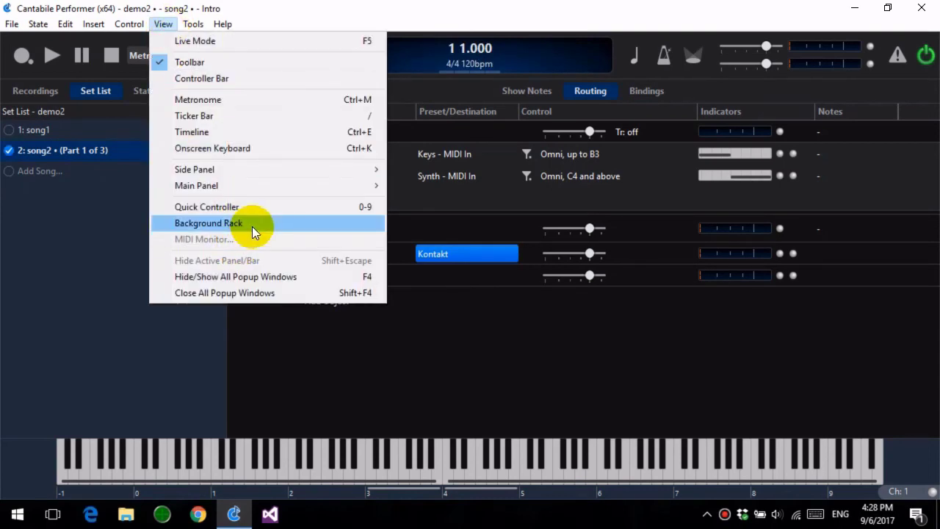
click(211, 226)
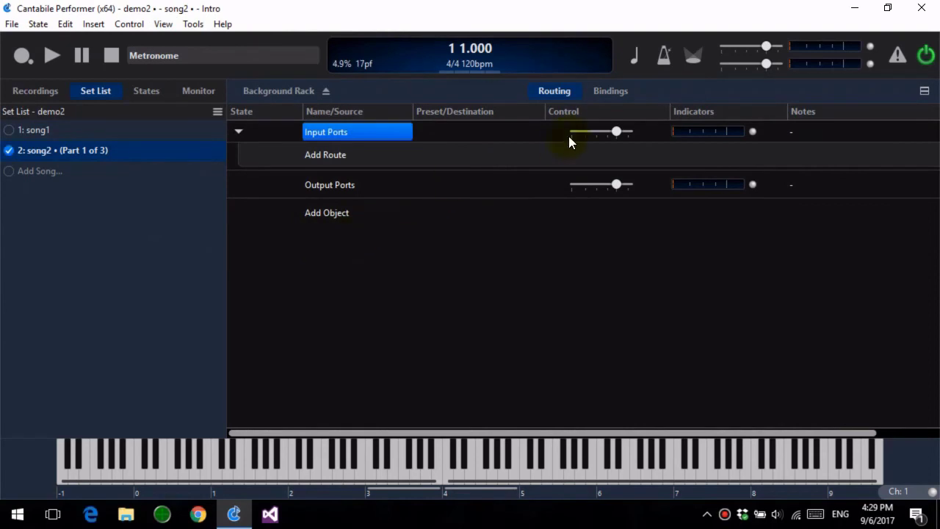
click(622, 97)
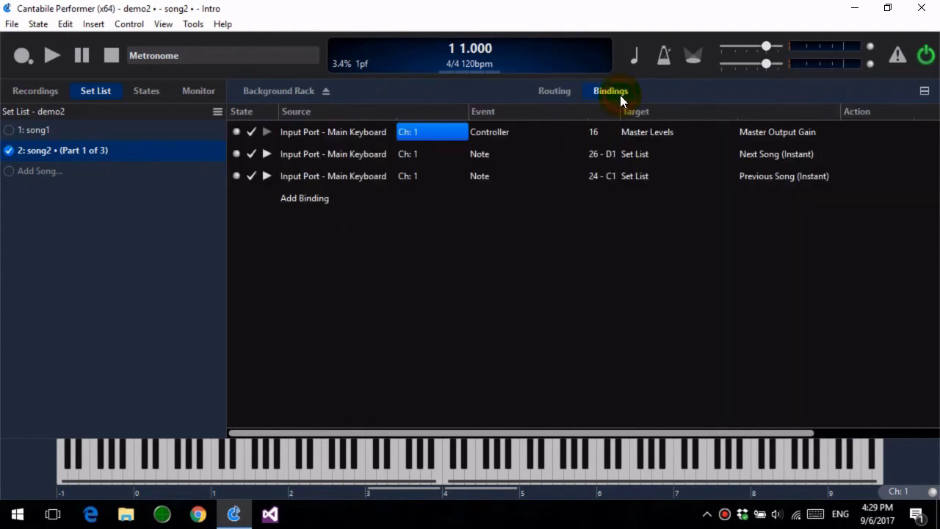
click(348, 137)
key(Delete)
key(Delete)
key(Delete)
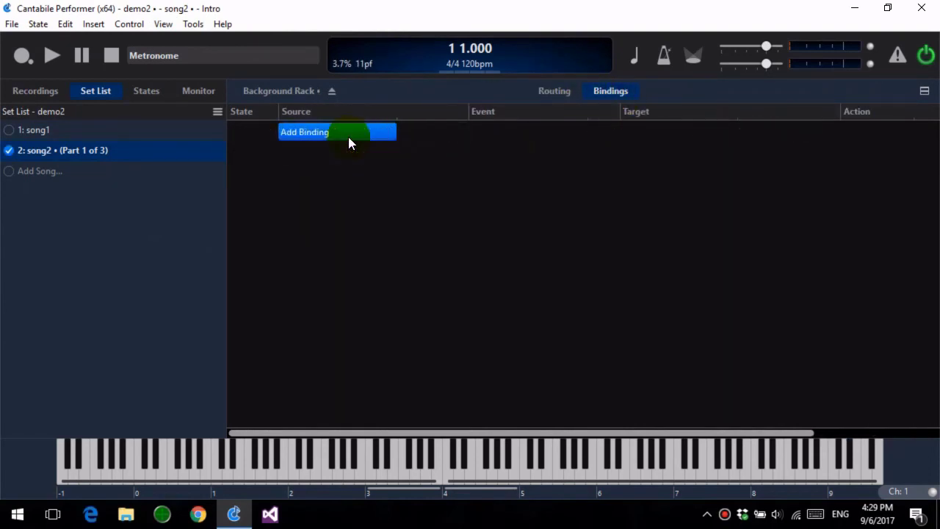
Step: Add a background rack binding with Input Port - Onscreen Keyboard as the source and Program Change as the event
click(348, 137)
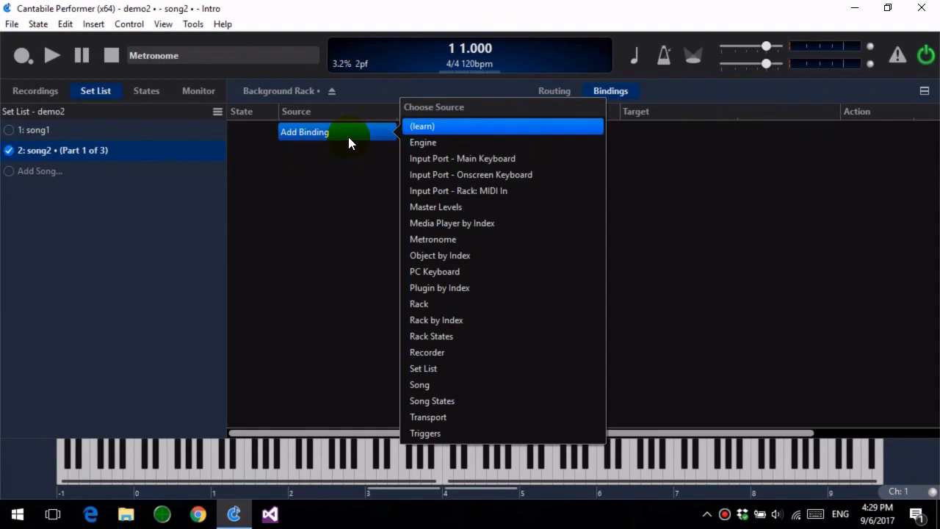
click(492, 177)
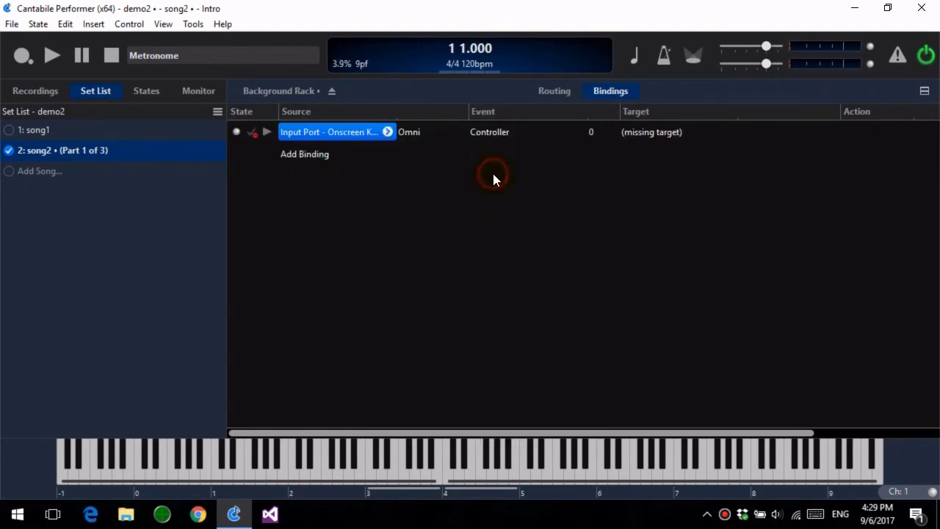
click(510, 135)
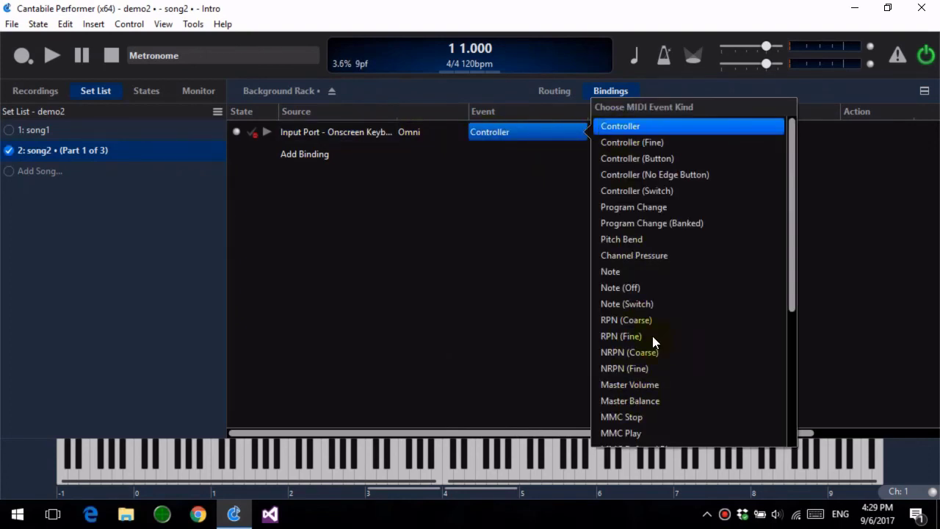
click(429, 195)
click(503, 140)
click(651, 210)
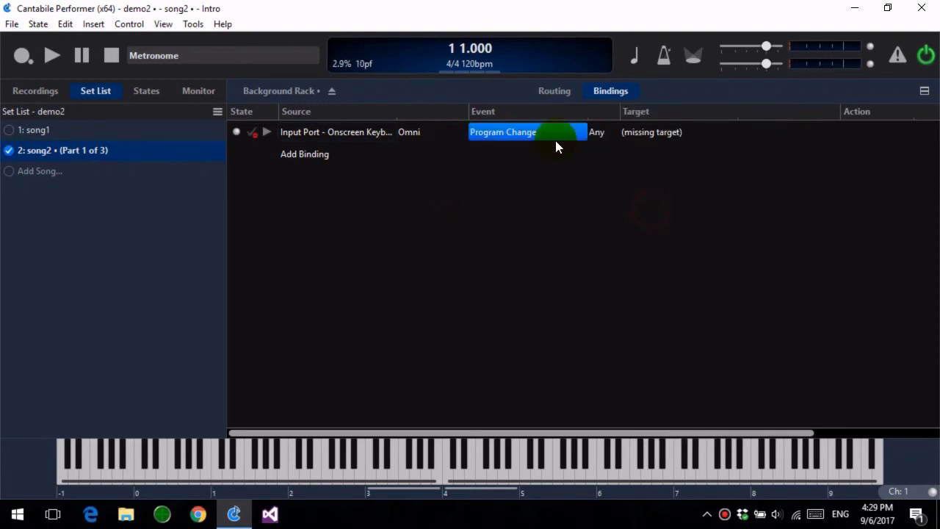
Step: Set the binding's target to Set List with Load Song by Program (Instant), and widen the columns to fit the full names
click(662, 131)
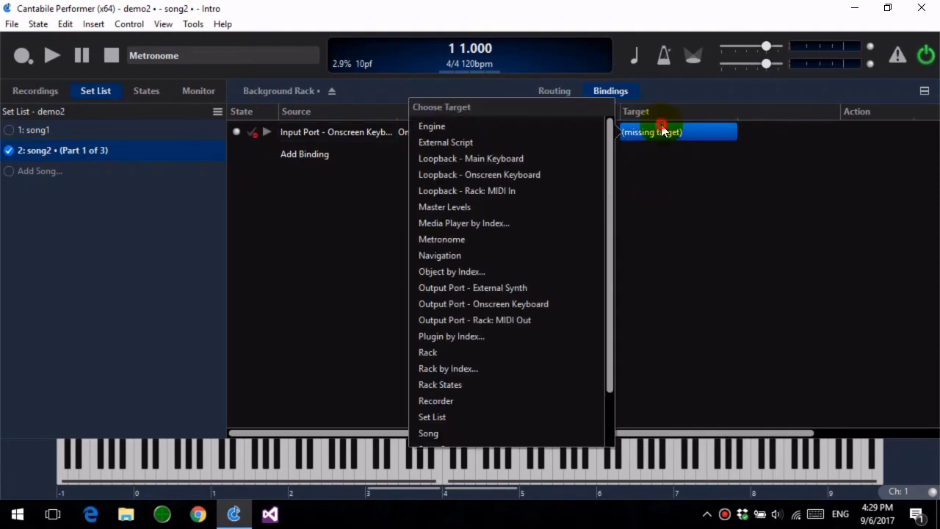
click(481, 417)
click(782, 137)
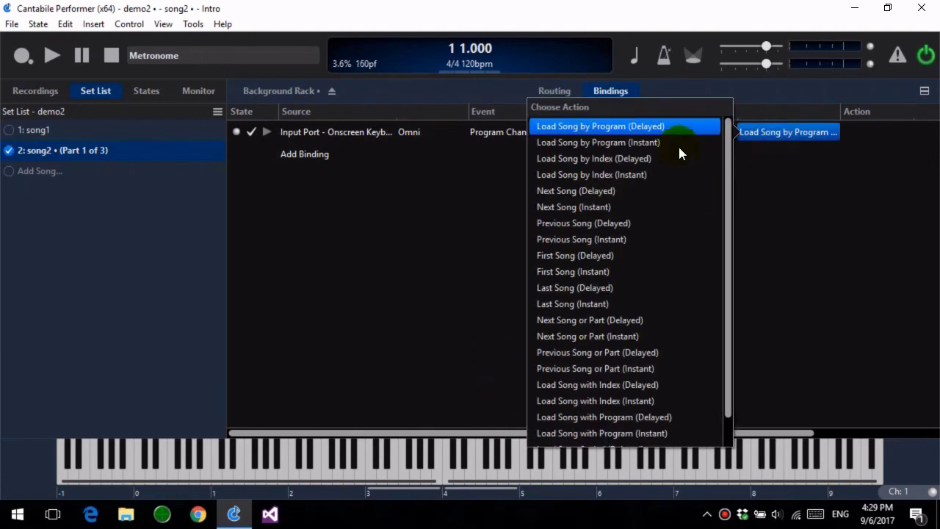
click(596, 146)
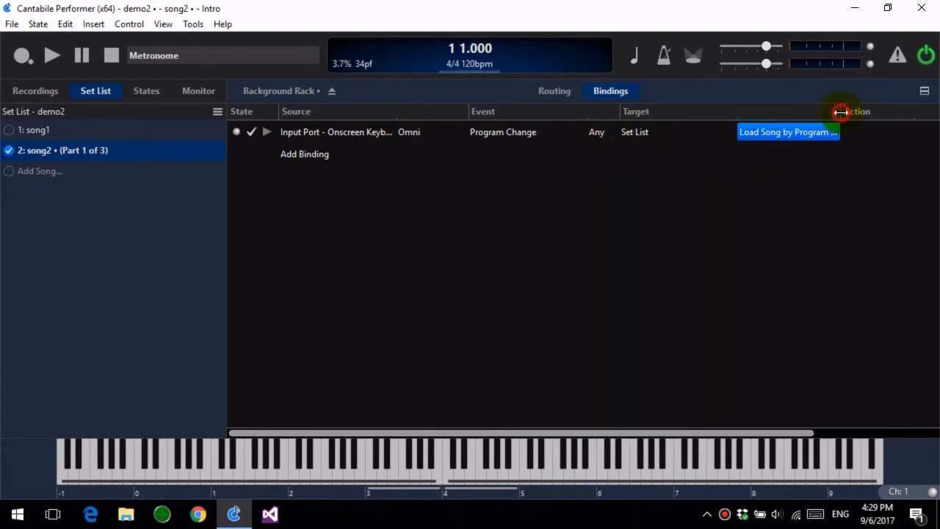
drag(839, 111, 886, 111)
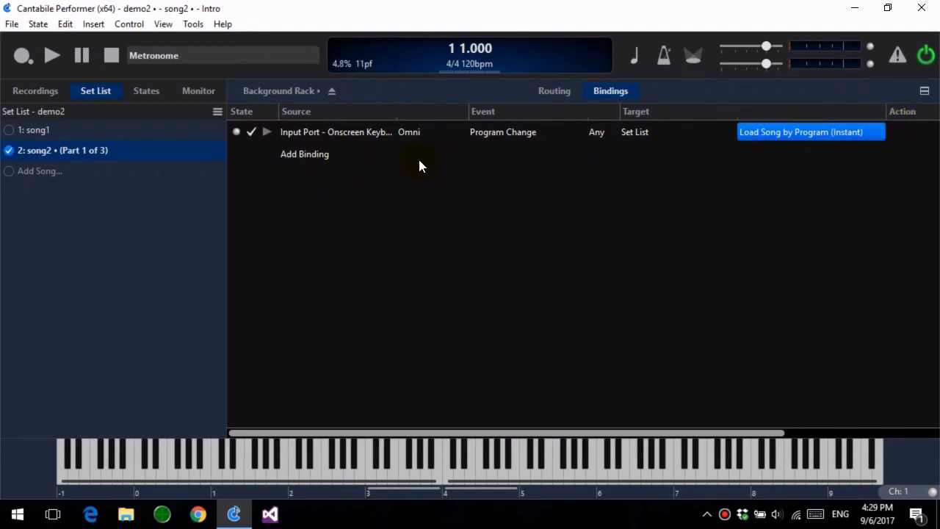
drag(398, 111, 432, 111)
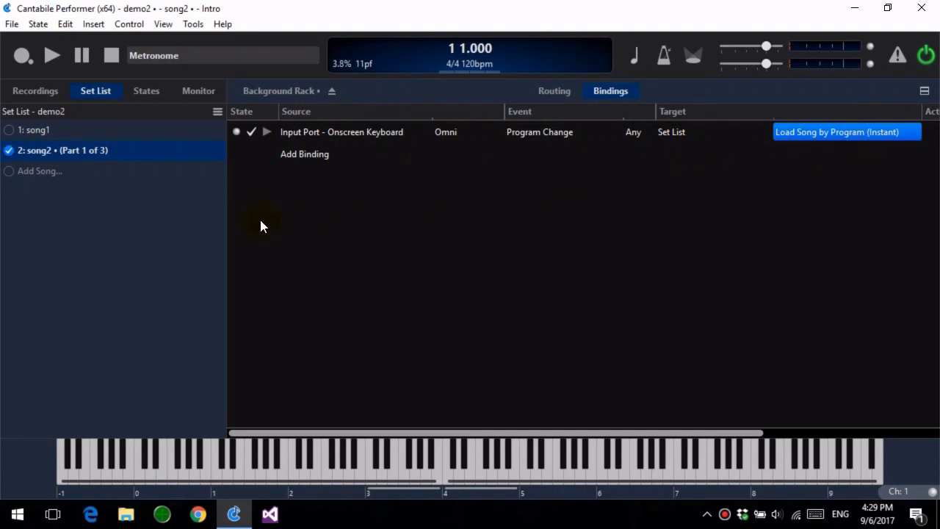
Step: Check song2's program number in its set list entry settings without changing anything
click(22, 150)
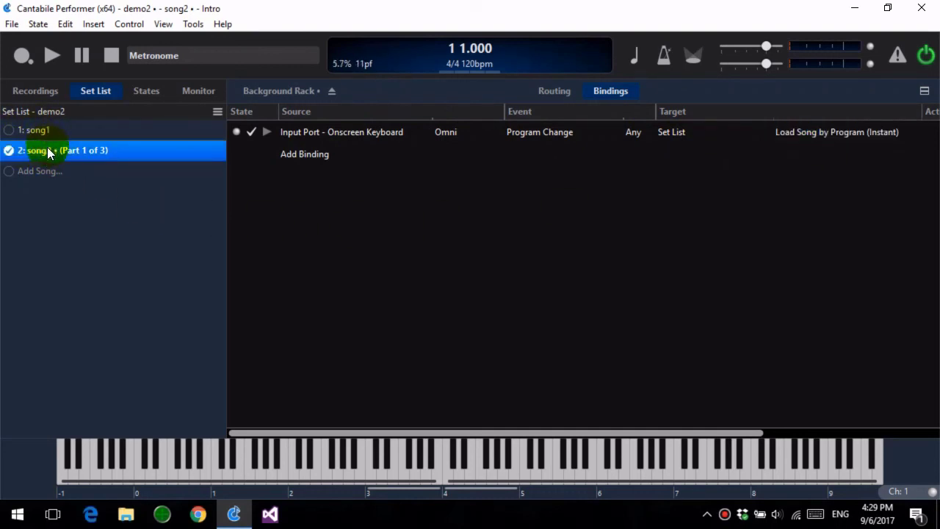
right_click(47, 147)
click(137, 167)
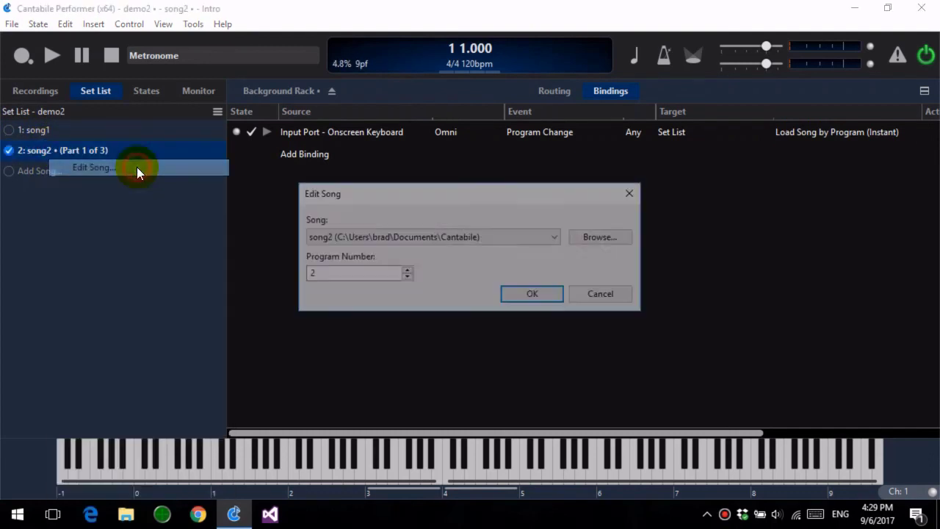
click(604, 295)
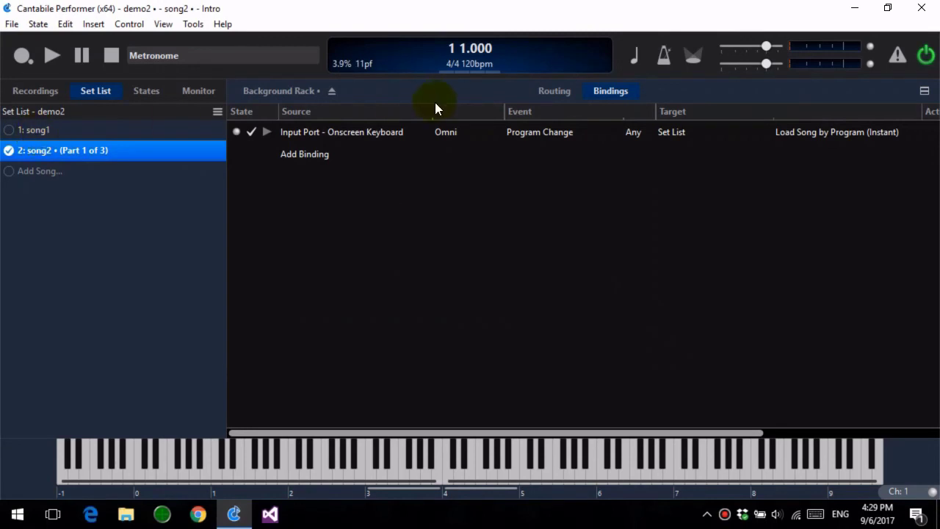
Step: Save the background rack and return to the song's routing
click(10, 23)
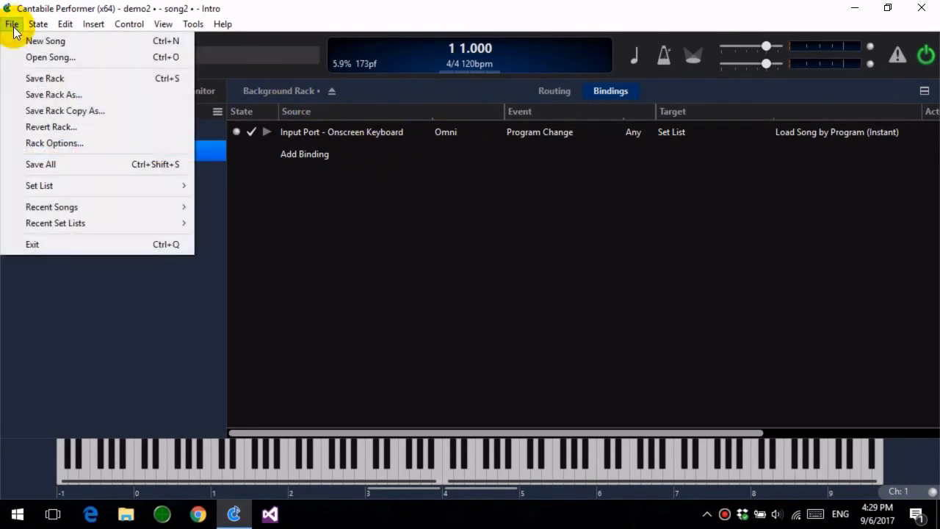
click(29, 76)
click(259, 90)
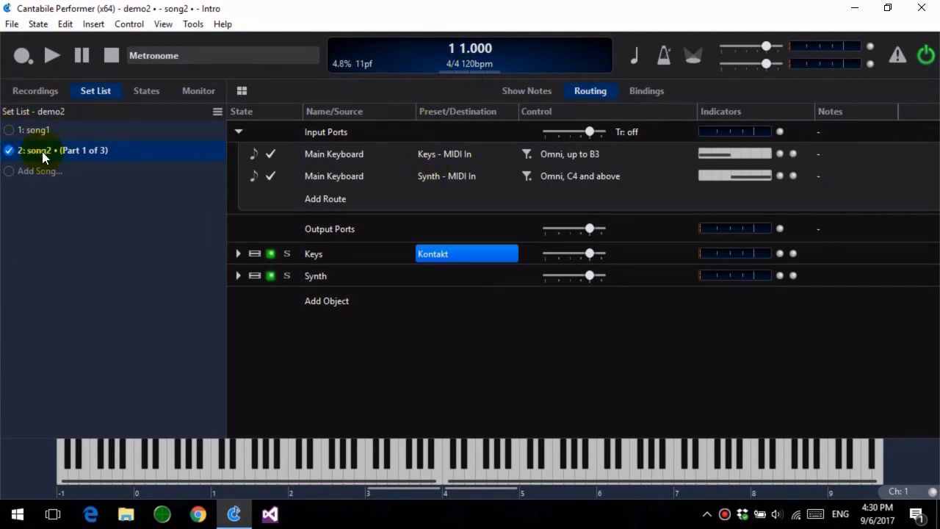
Step: Send program change 1 to load song1 and program change 2 to go back to song2
key(1)
key(Down)
key(Down)
key(Down)
key(Down)
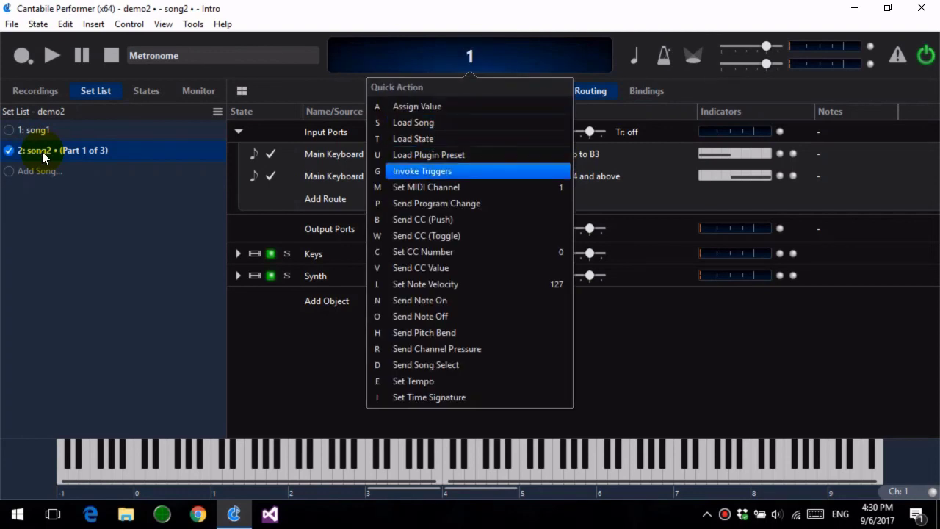
key(Down)
key(Down)
key(Return)
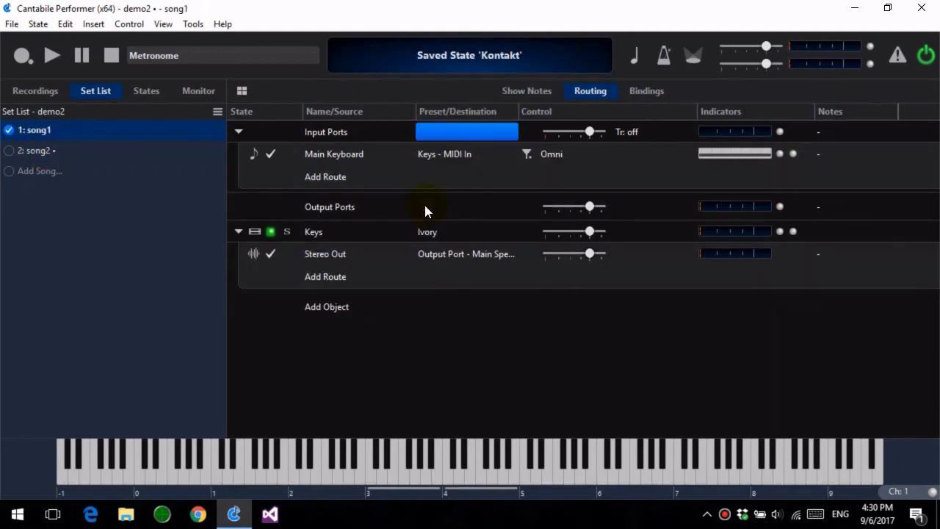
key(2)
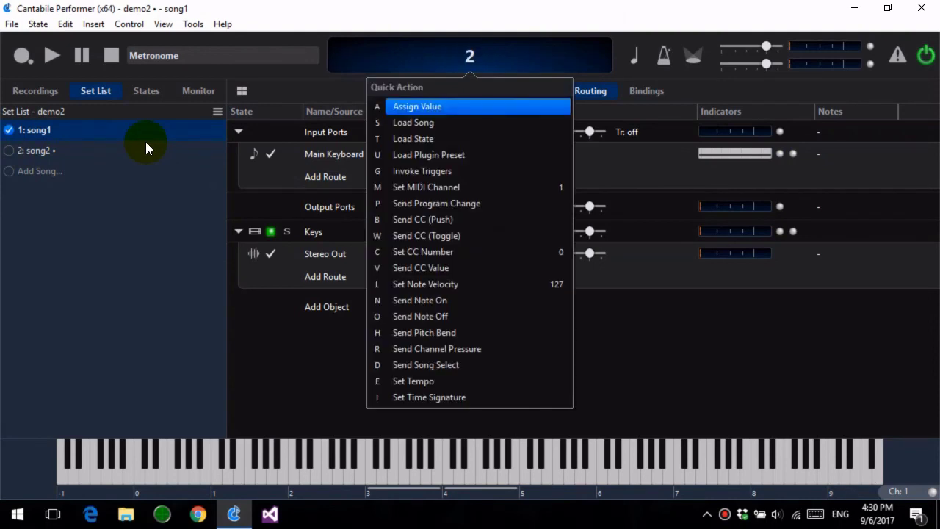
key(Return)
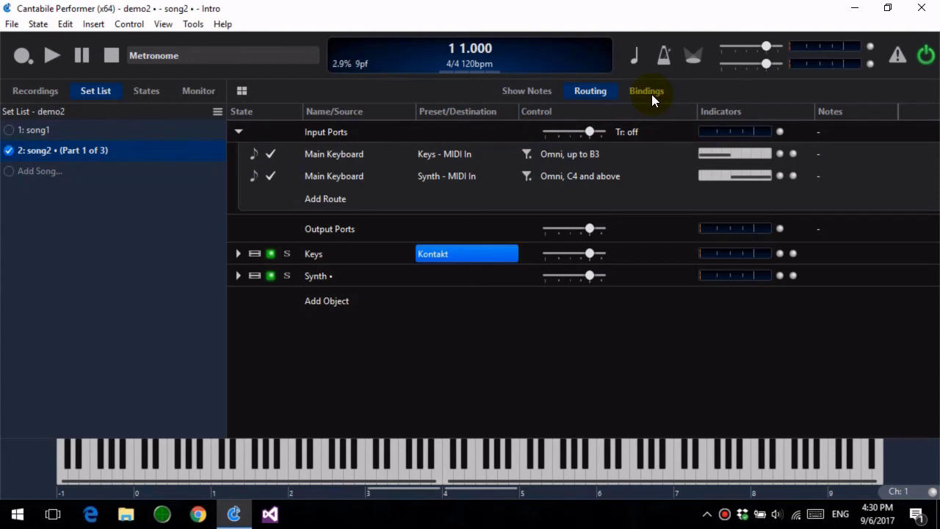
Step: Look at song2's list of states and return to the set list
click(138, 106)
click(139, 97)
click(97, 96)
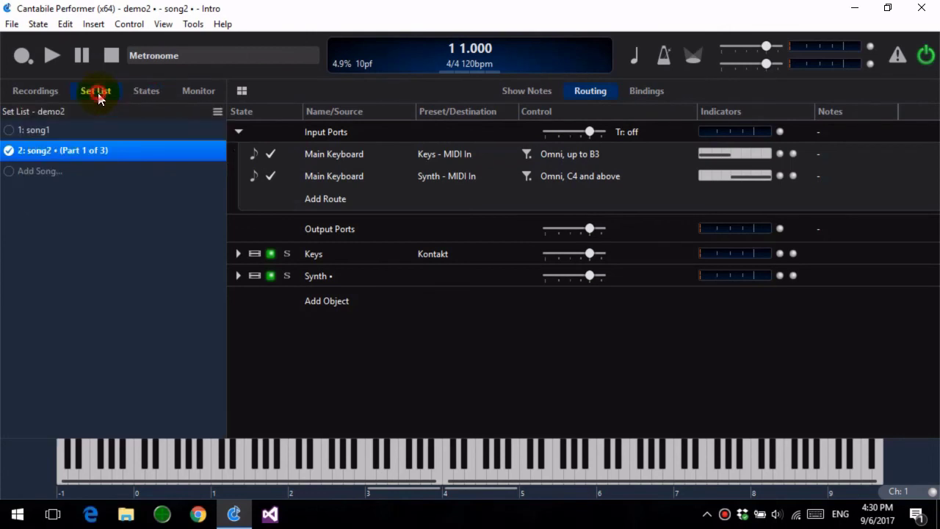